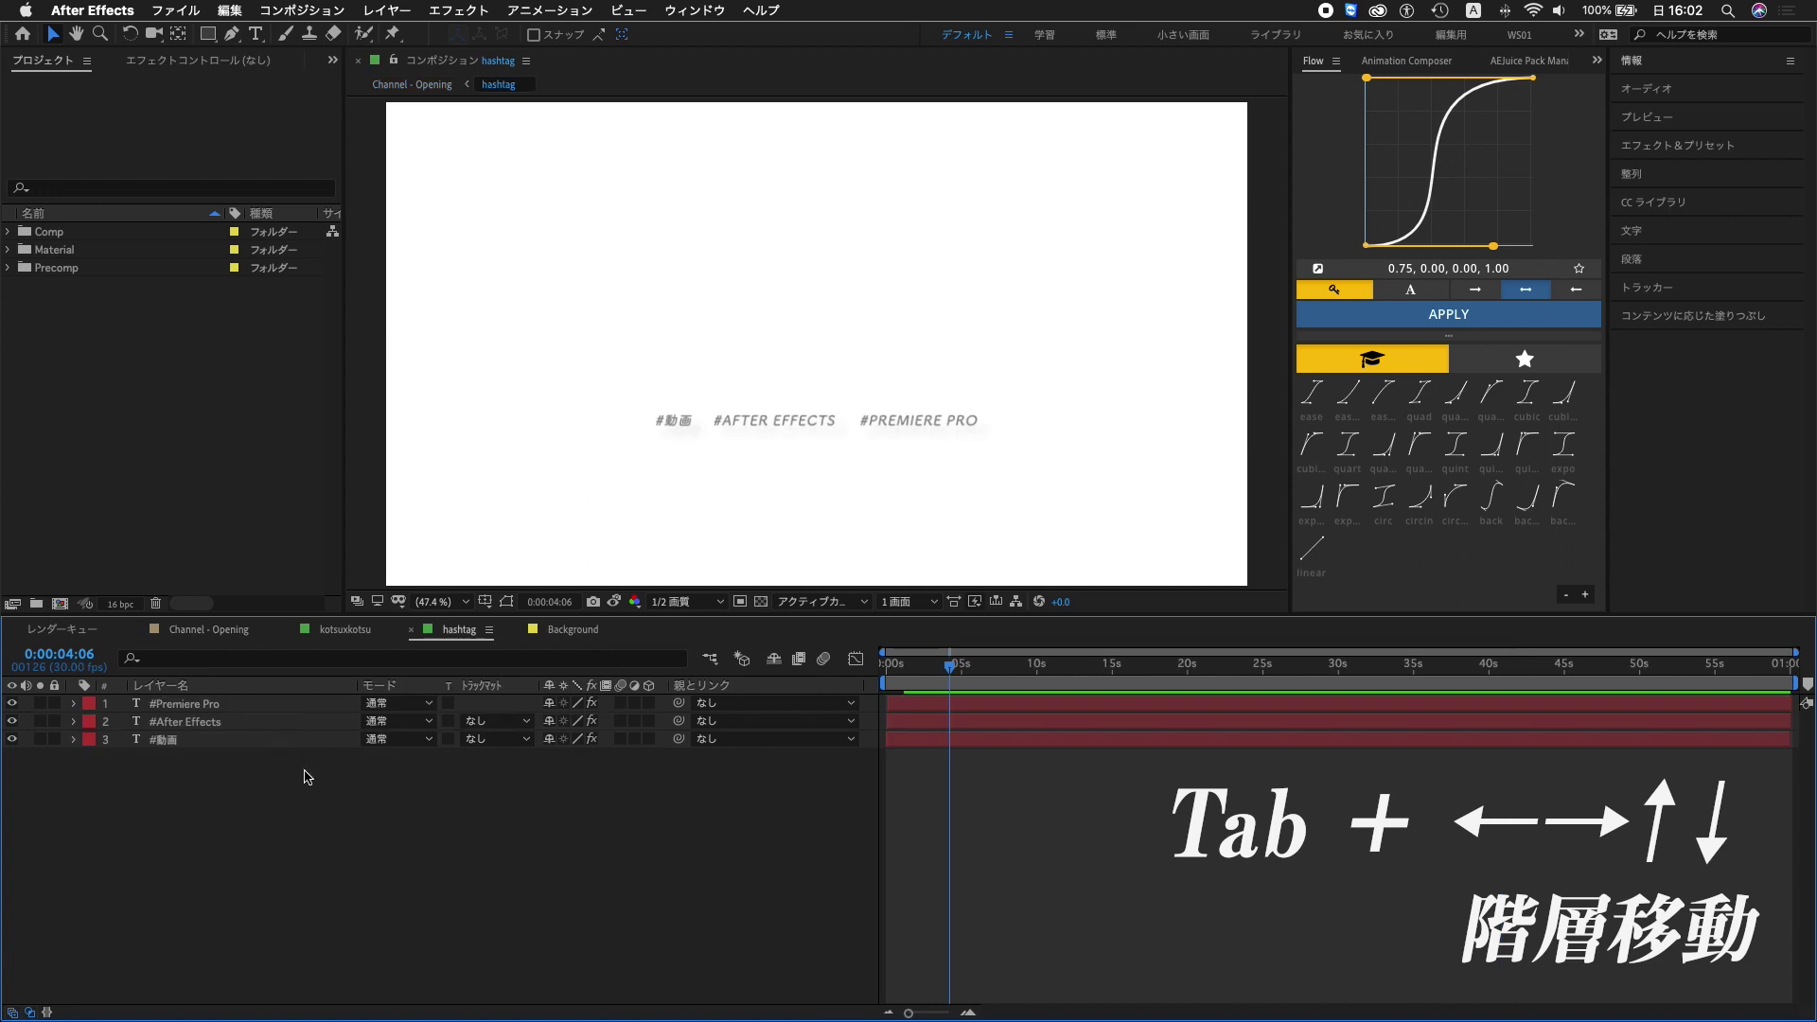
Move from the hashtag composition up to its parent composition, Channel - Opening, through the composition hierarchy
key(Tab)
click(305, 773)
key(Tab)
key(Right)
key(Return)
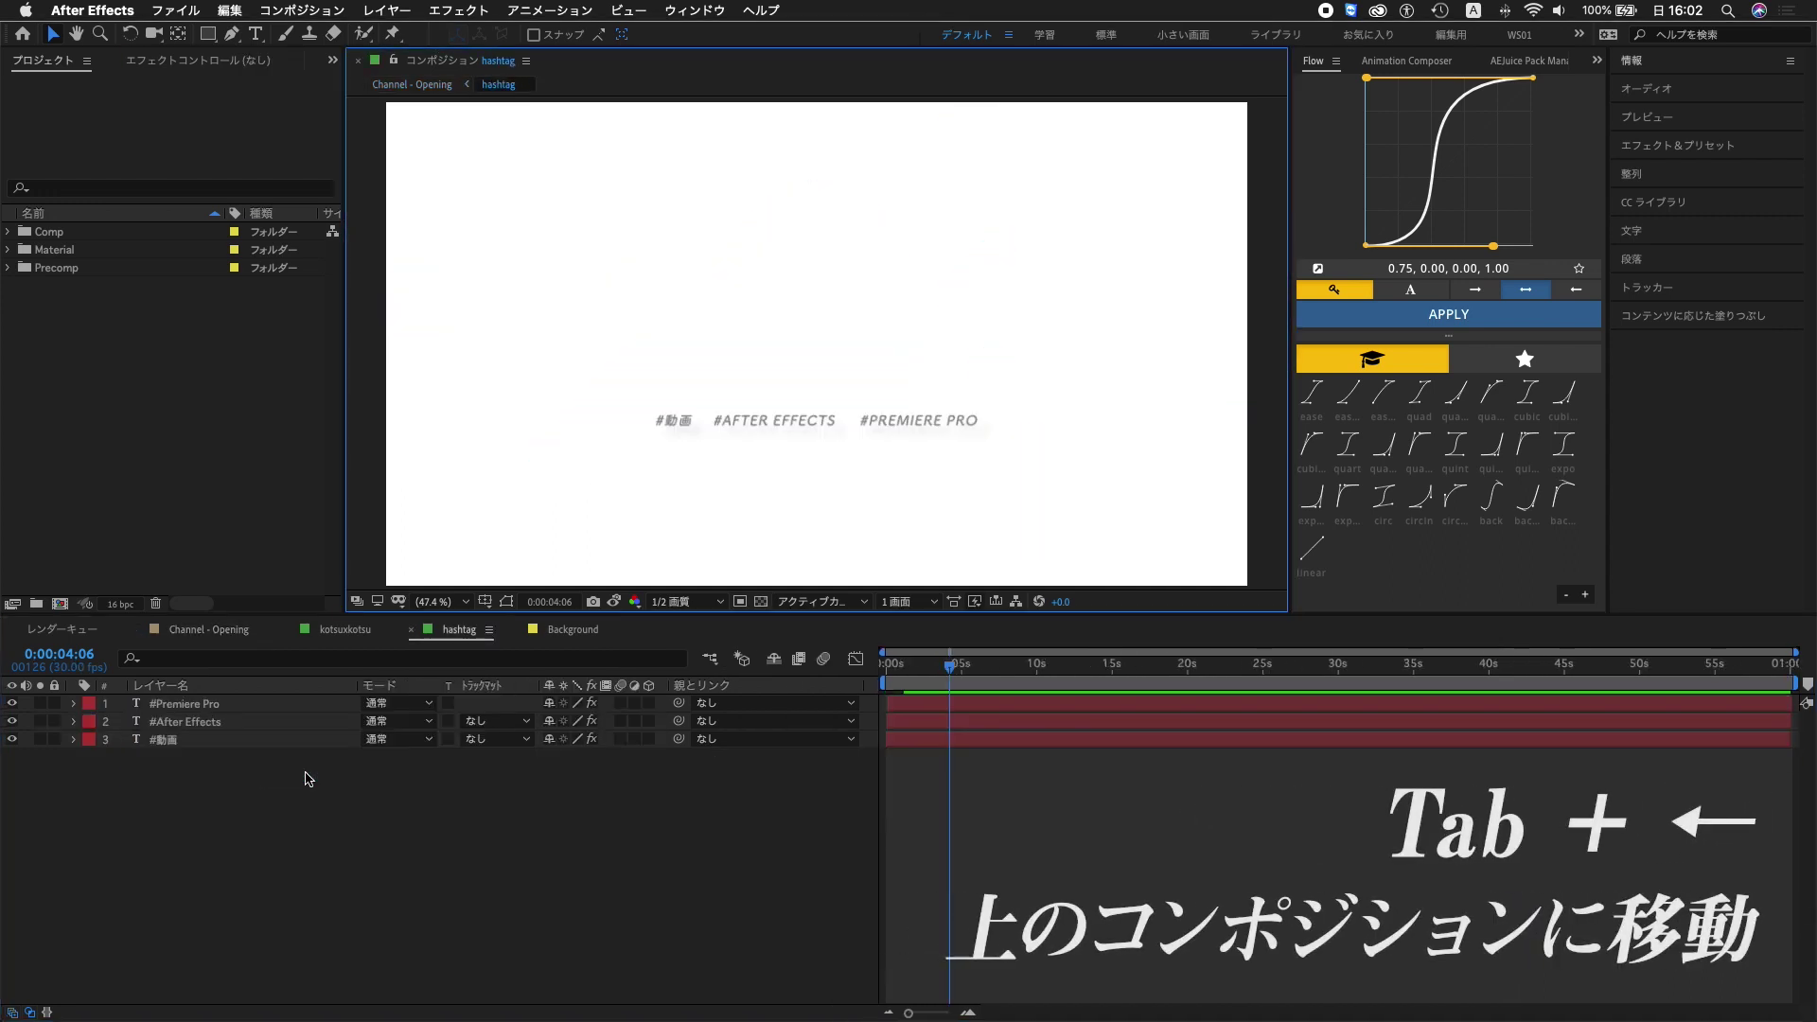
key(Tab)
key(Left)
key(Return)
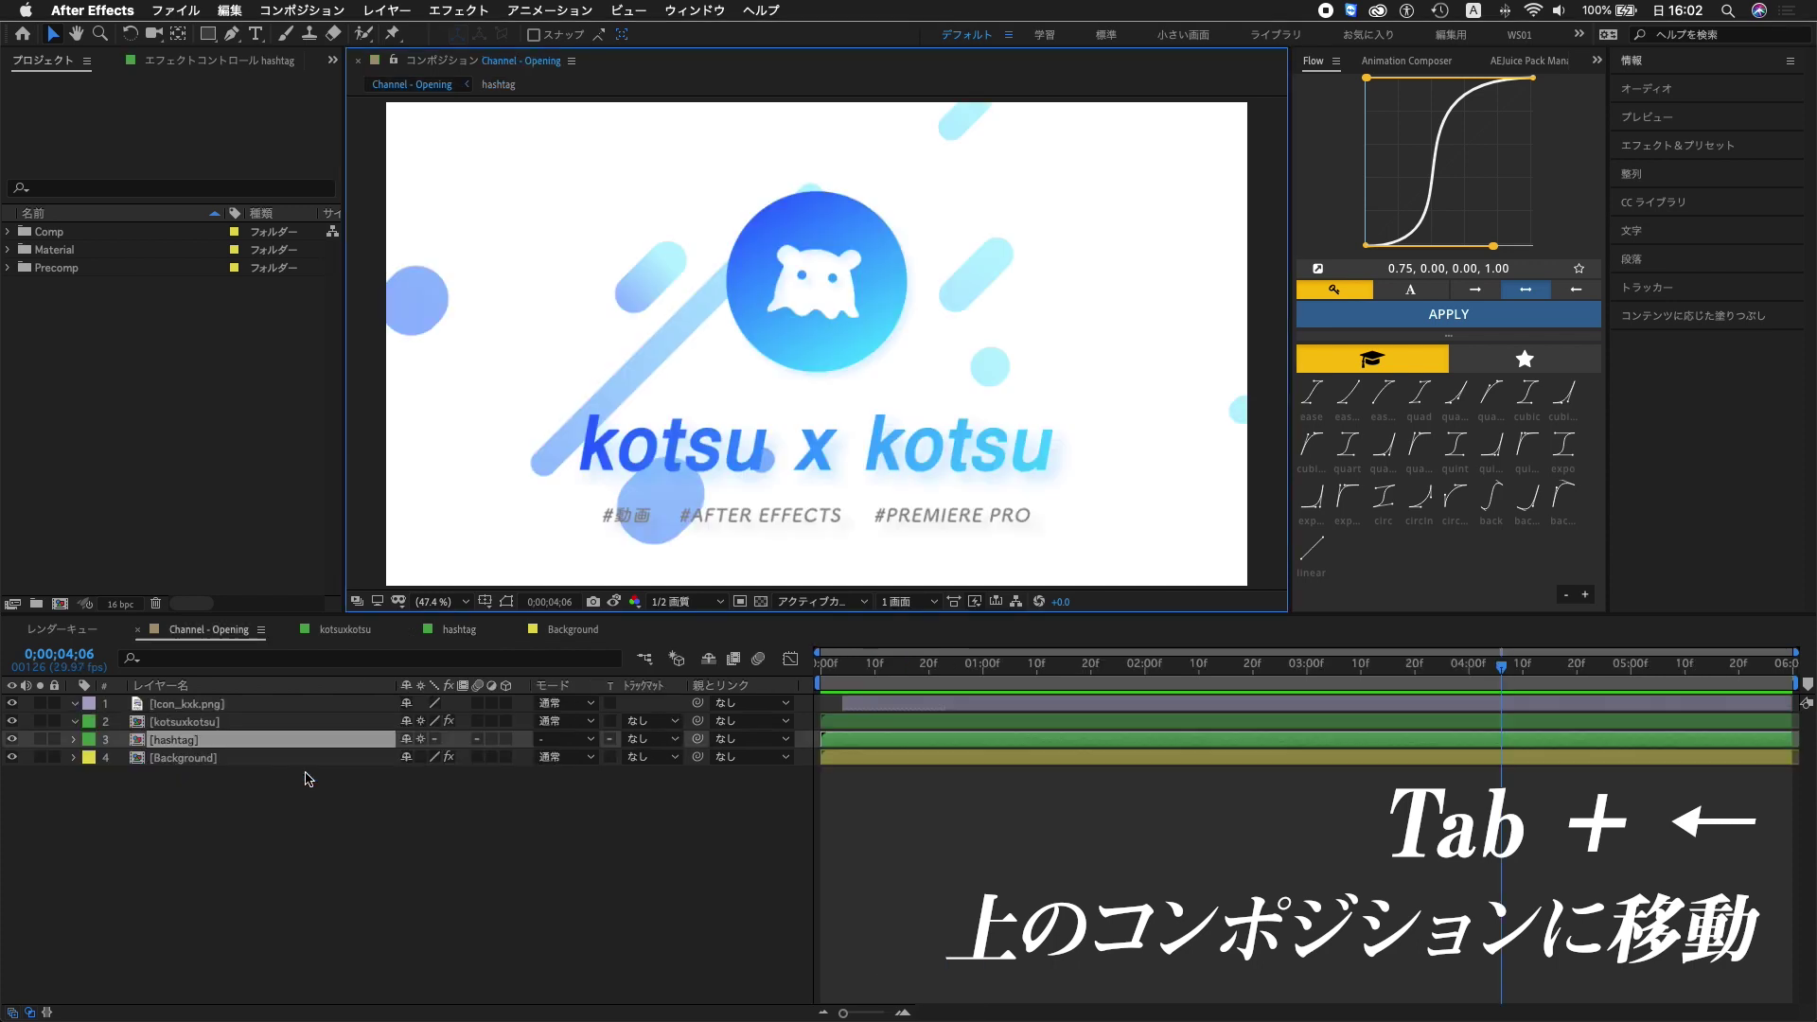
click(279, 758)
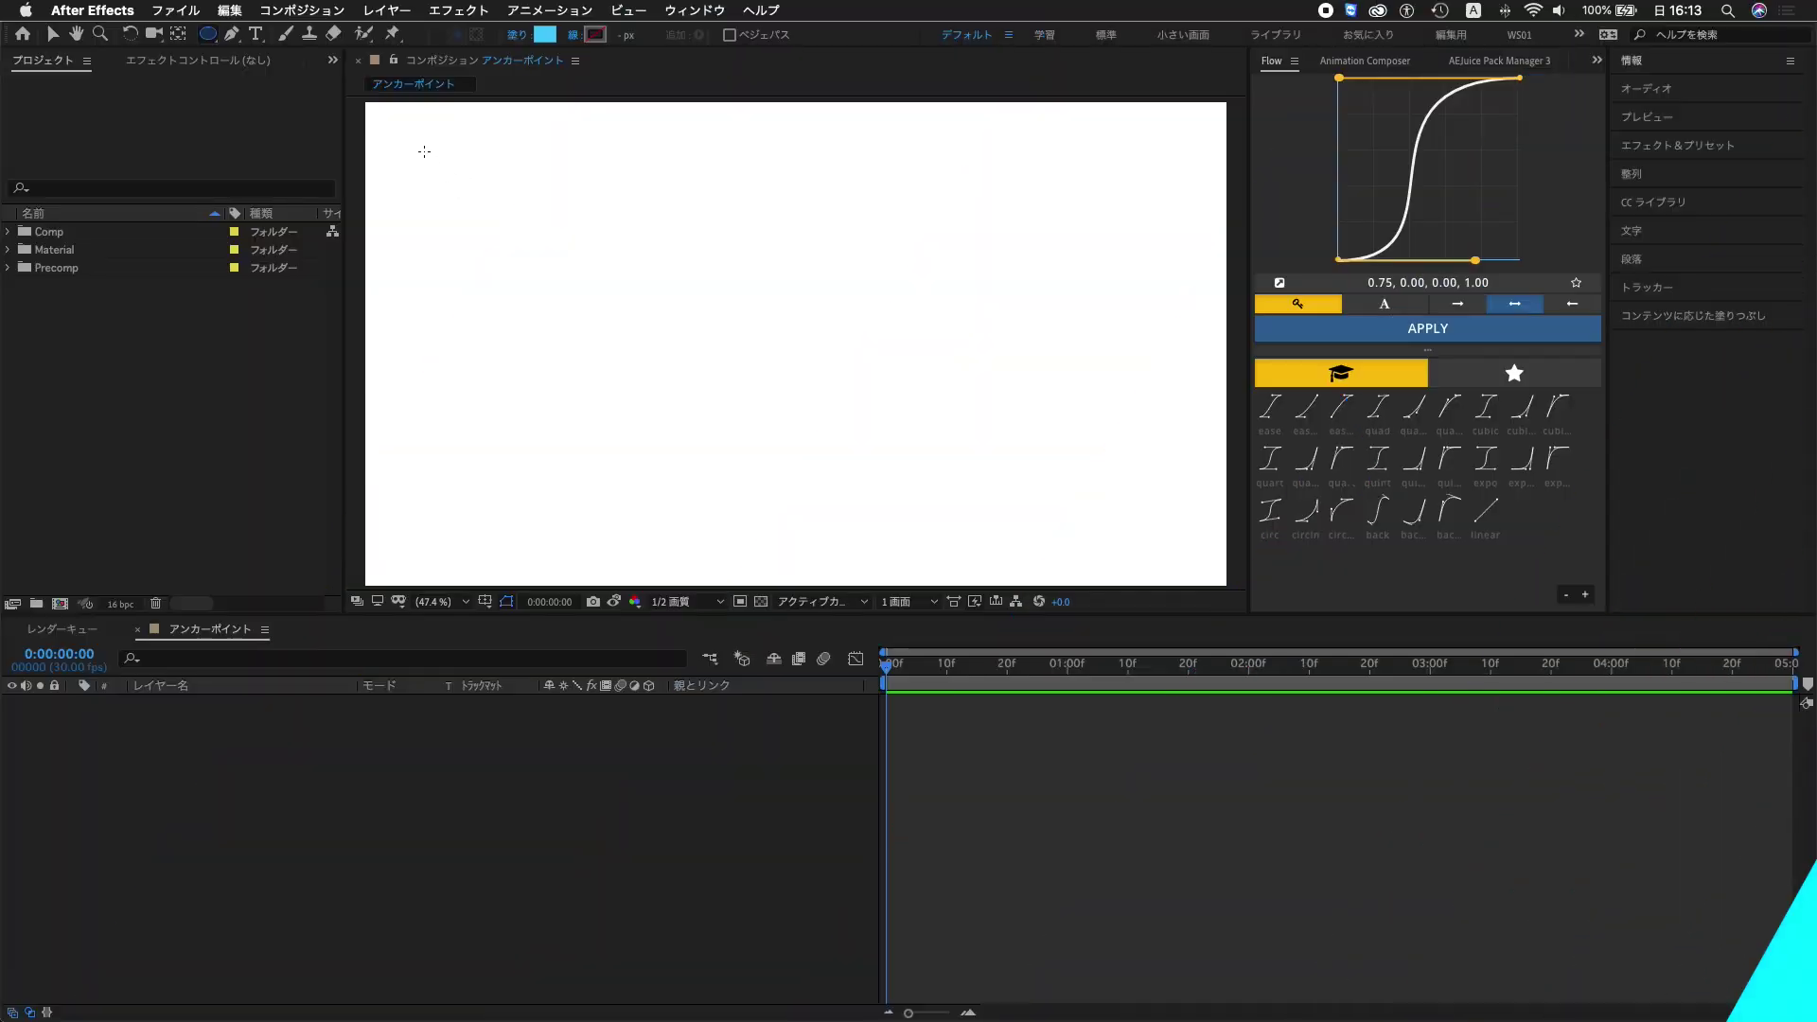
Draw a light blue circle in the upper-left area of the アンカーポイント composition and scale its shape layer to 96%
drag(423, 152, 731, 458)
key(v)
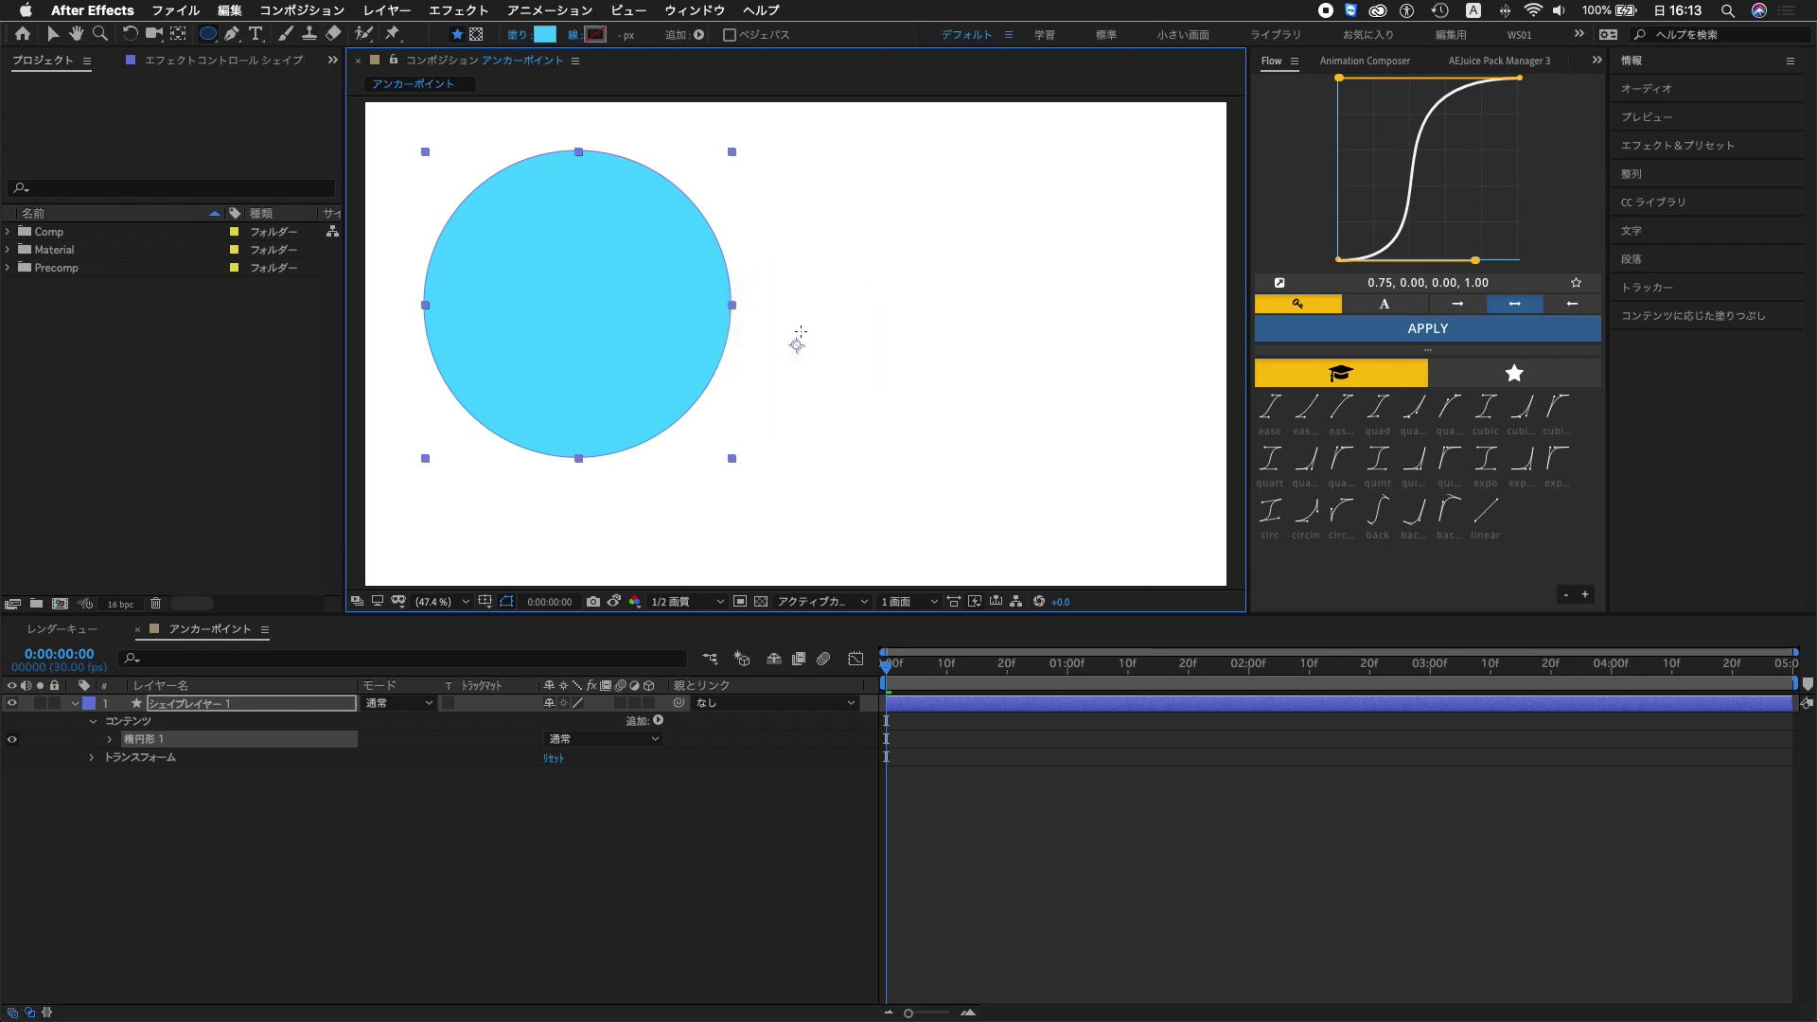
key(s)
mouse_move(577, 722)
mouse_down()
mouse_move(636, 725)
mouse_move(495, 722)
mouse_move(568, 729)
mouse_up()
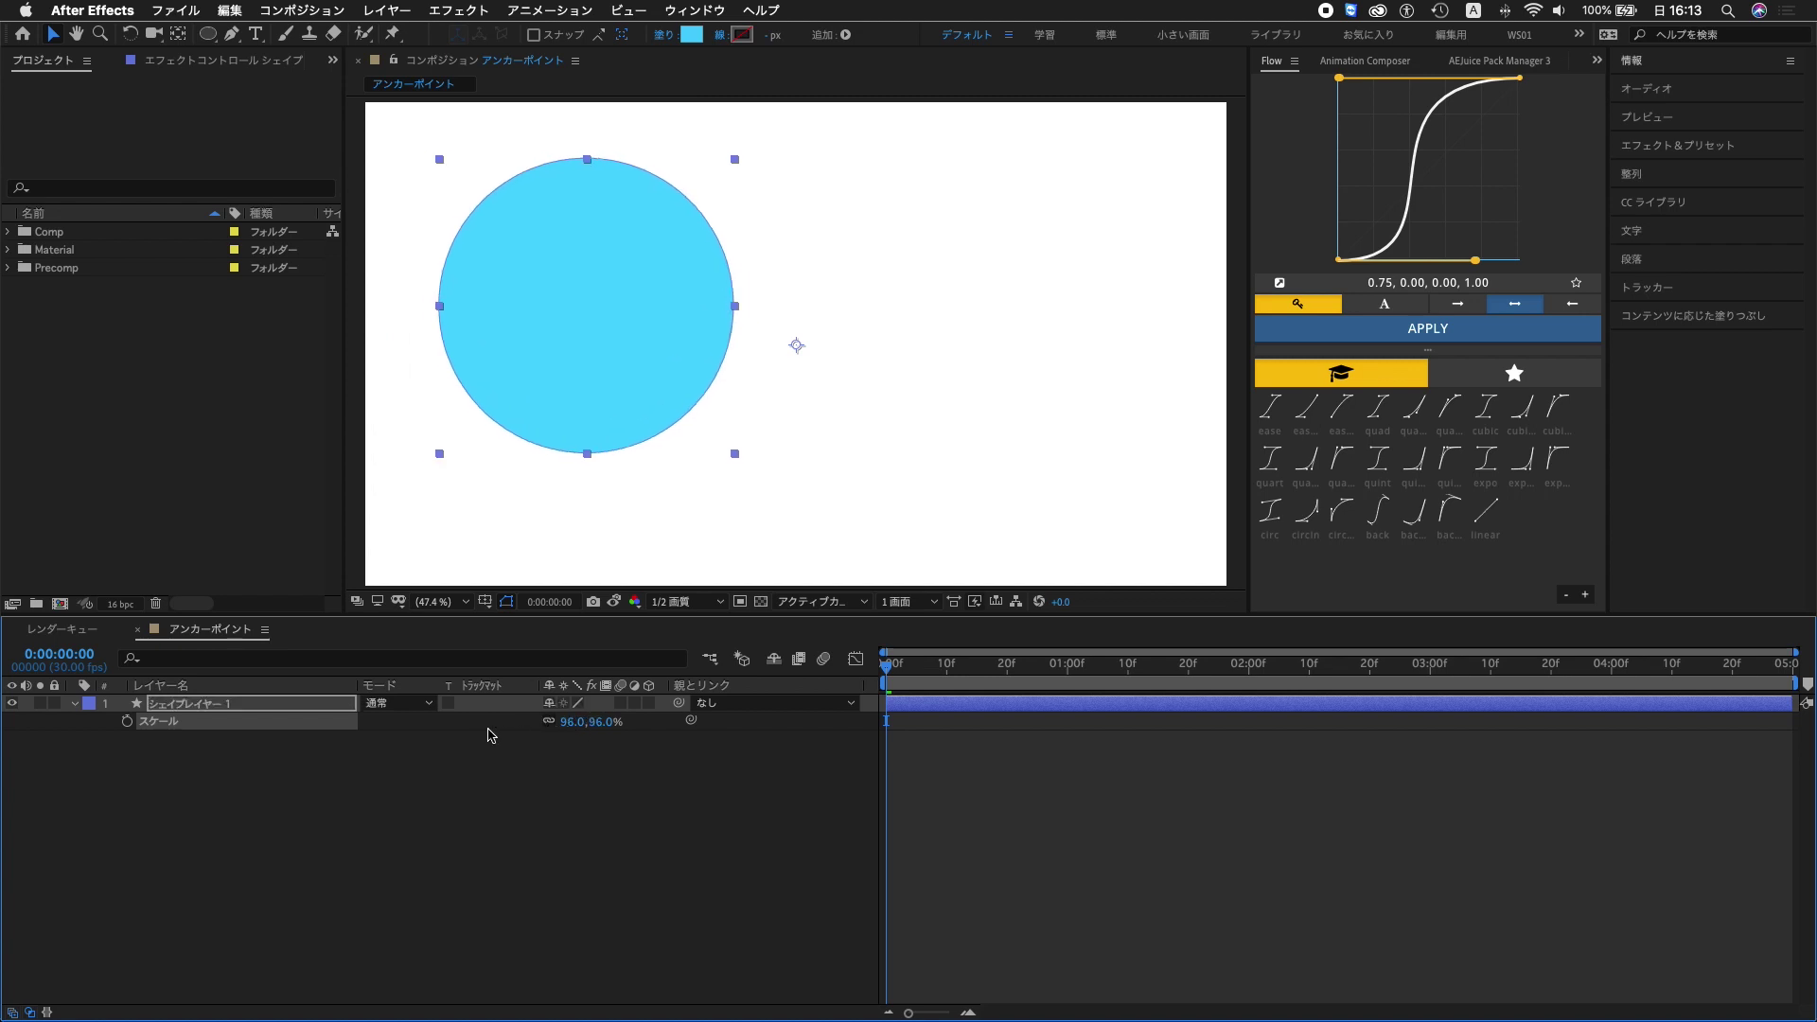
Collapse the shape layer's properties and center its anchor point on the circle
key(r)
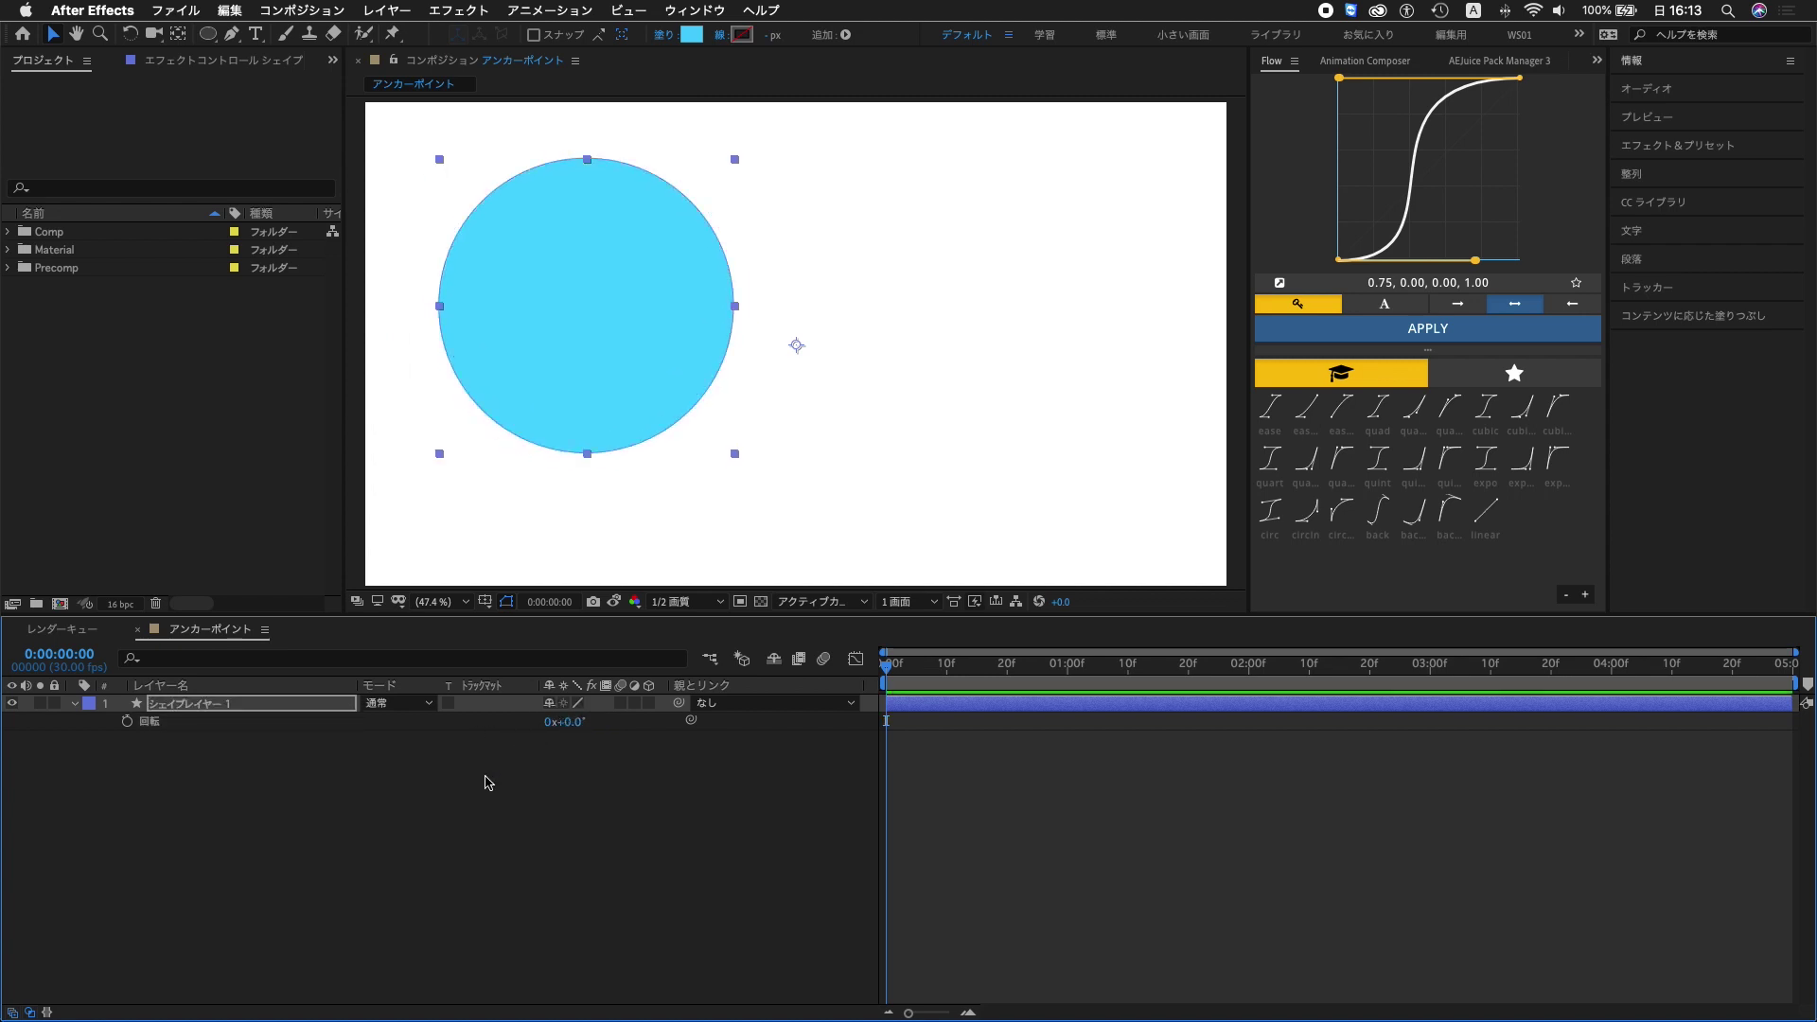
click(276, 811)
click(274, 709)
click(74, 704)
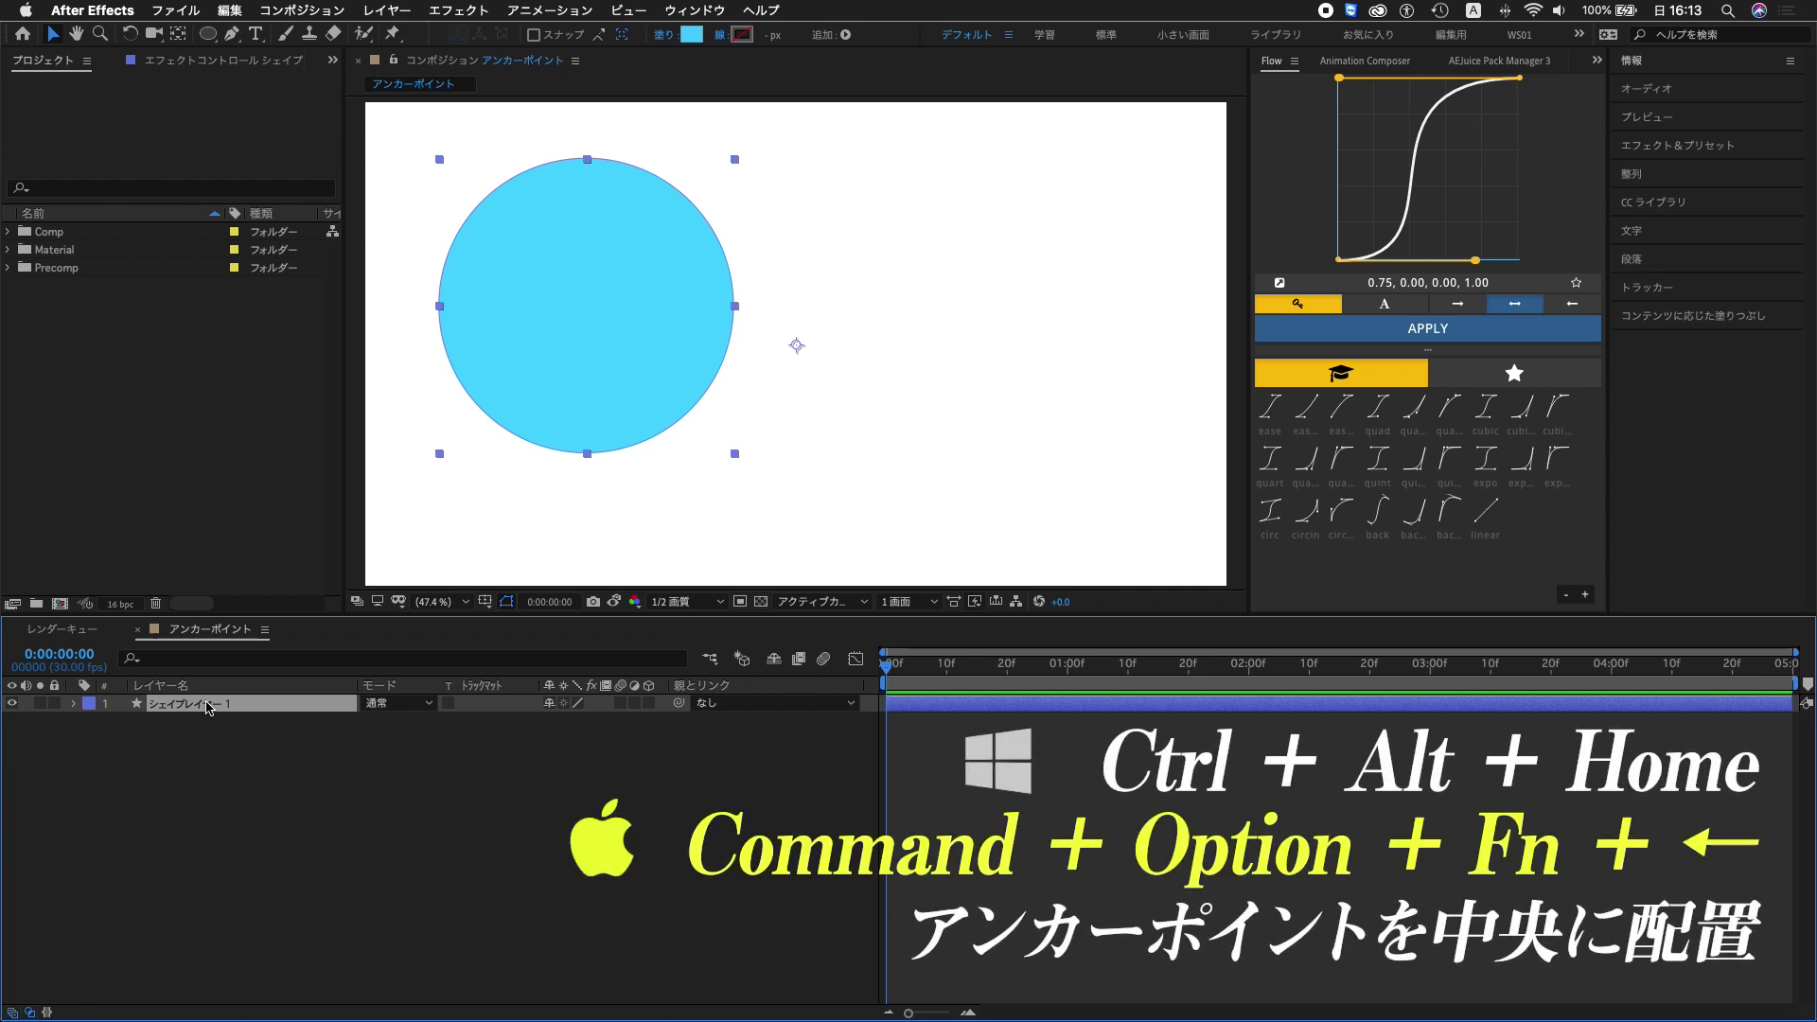
key(super+alt+Home)
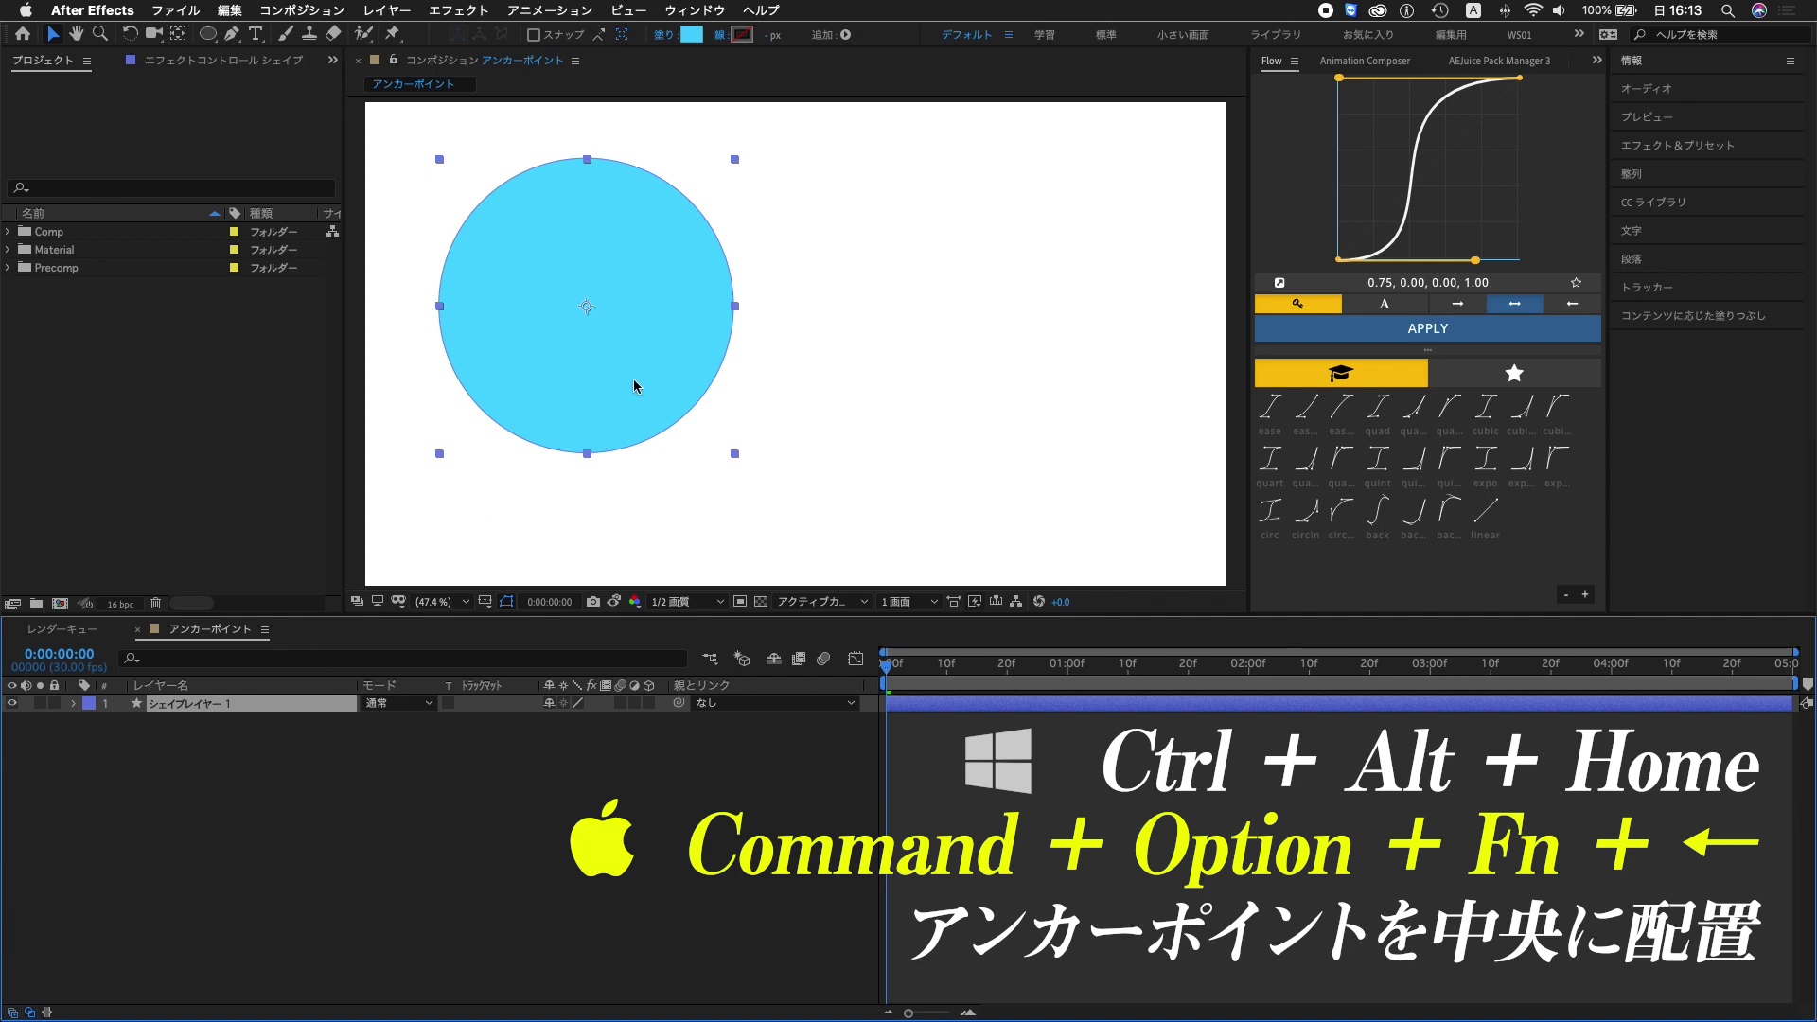
click(283, 734)
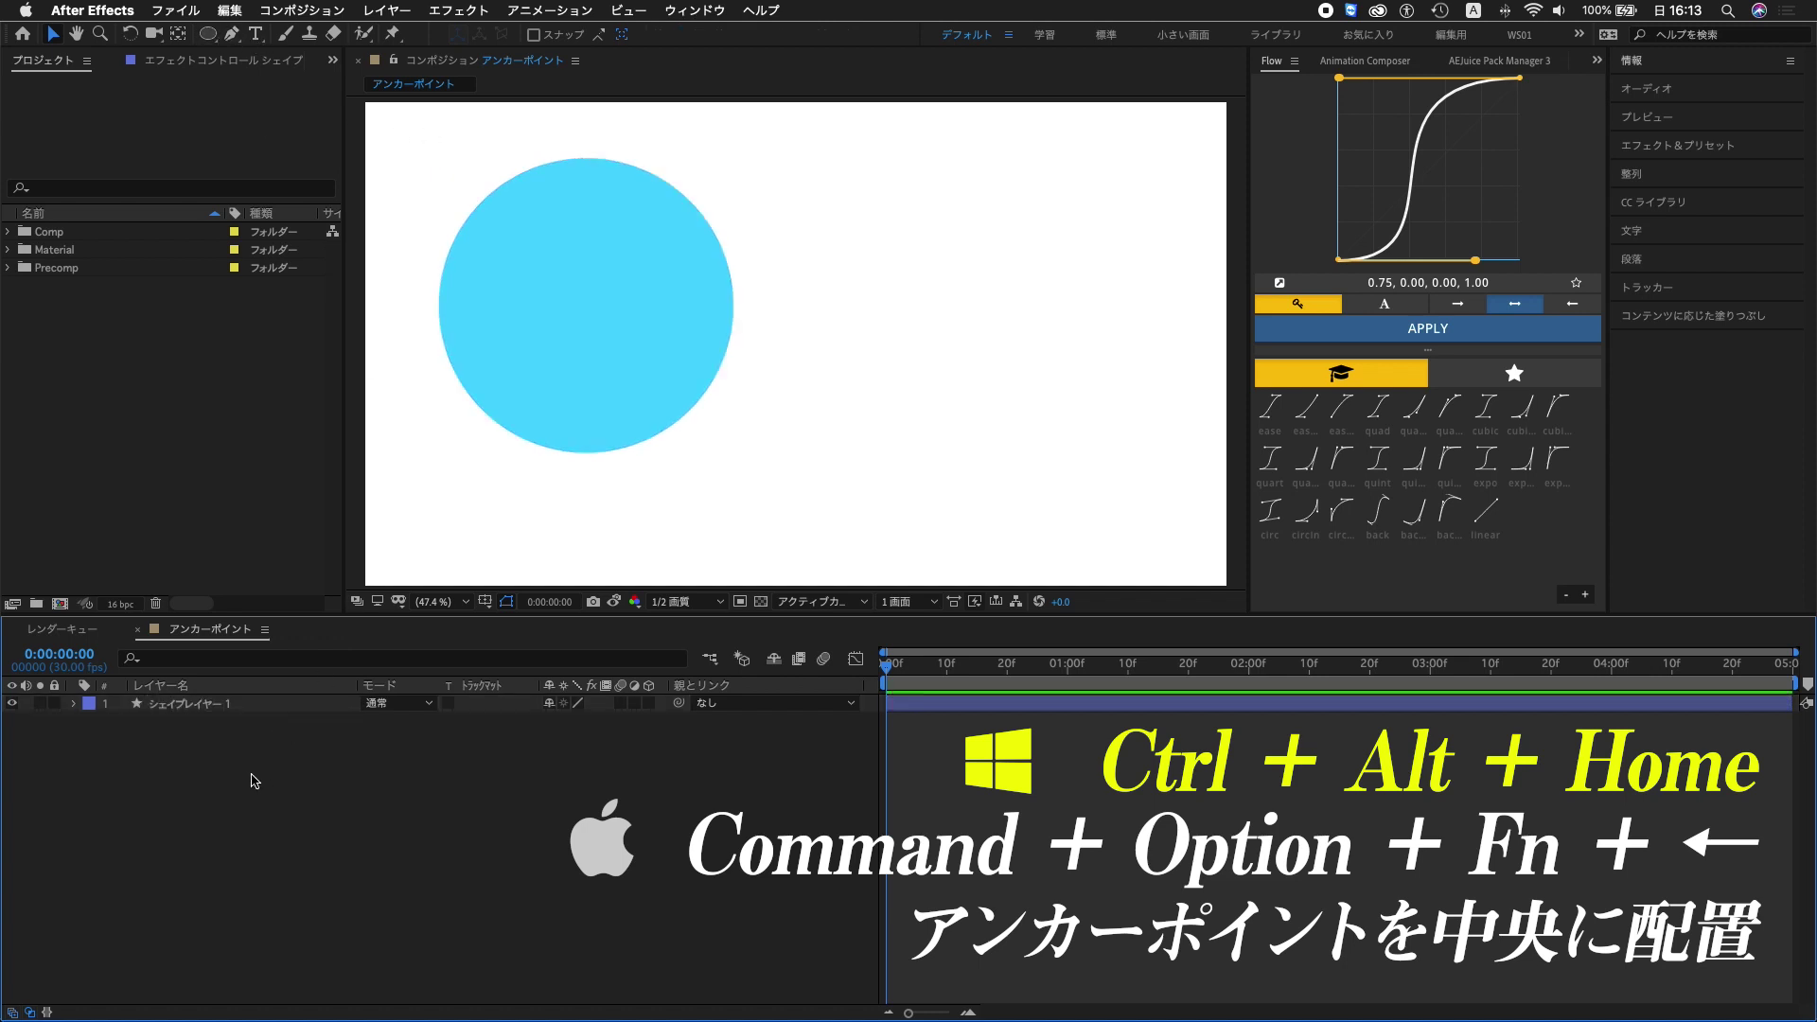
Center the circle's shape layer in the composition frame
click(251, 705)
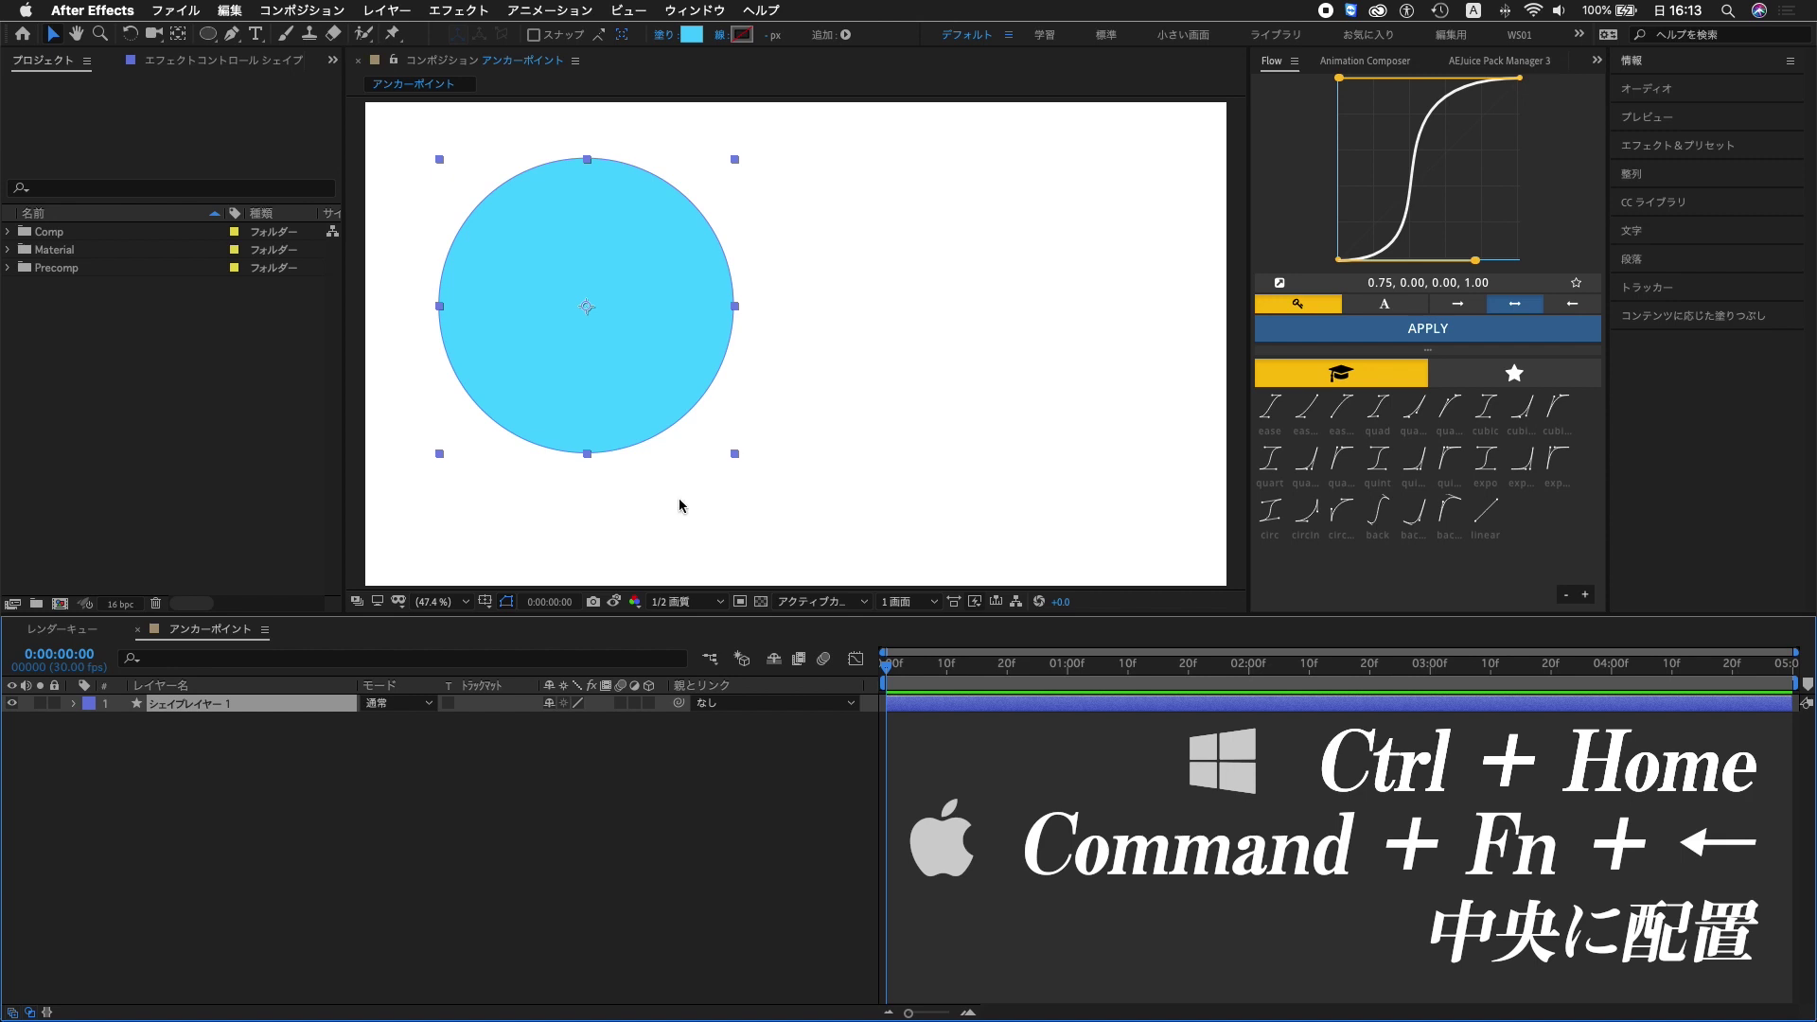
key(super+Home)
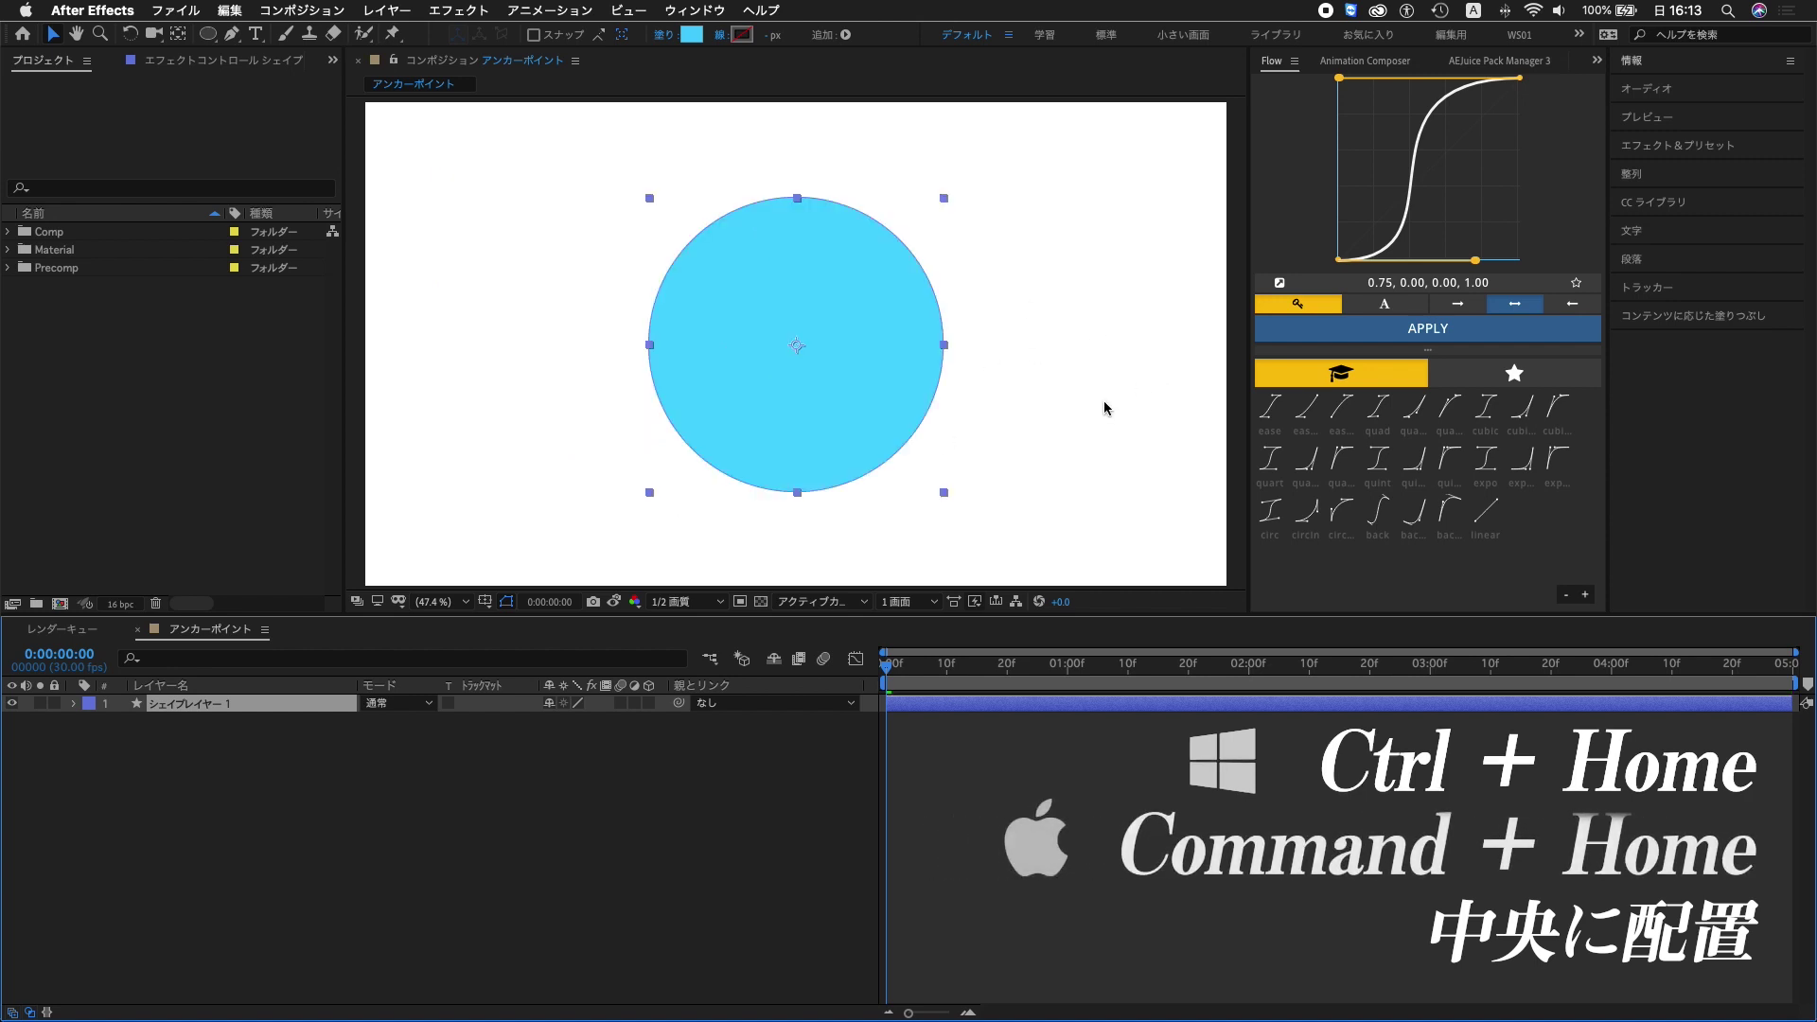
click(534, 795)
click(287, 711)
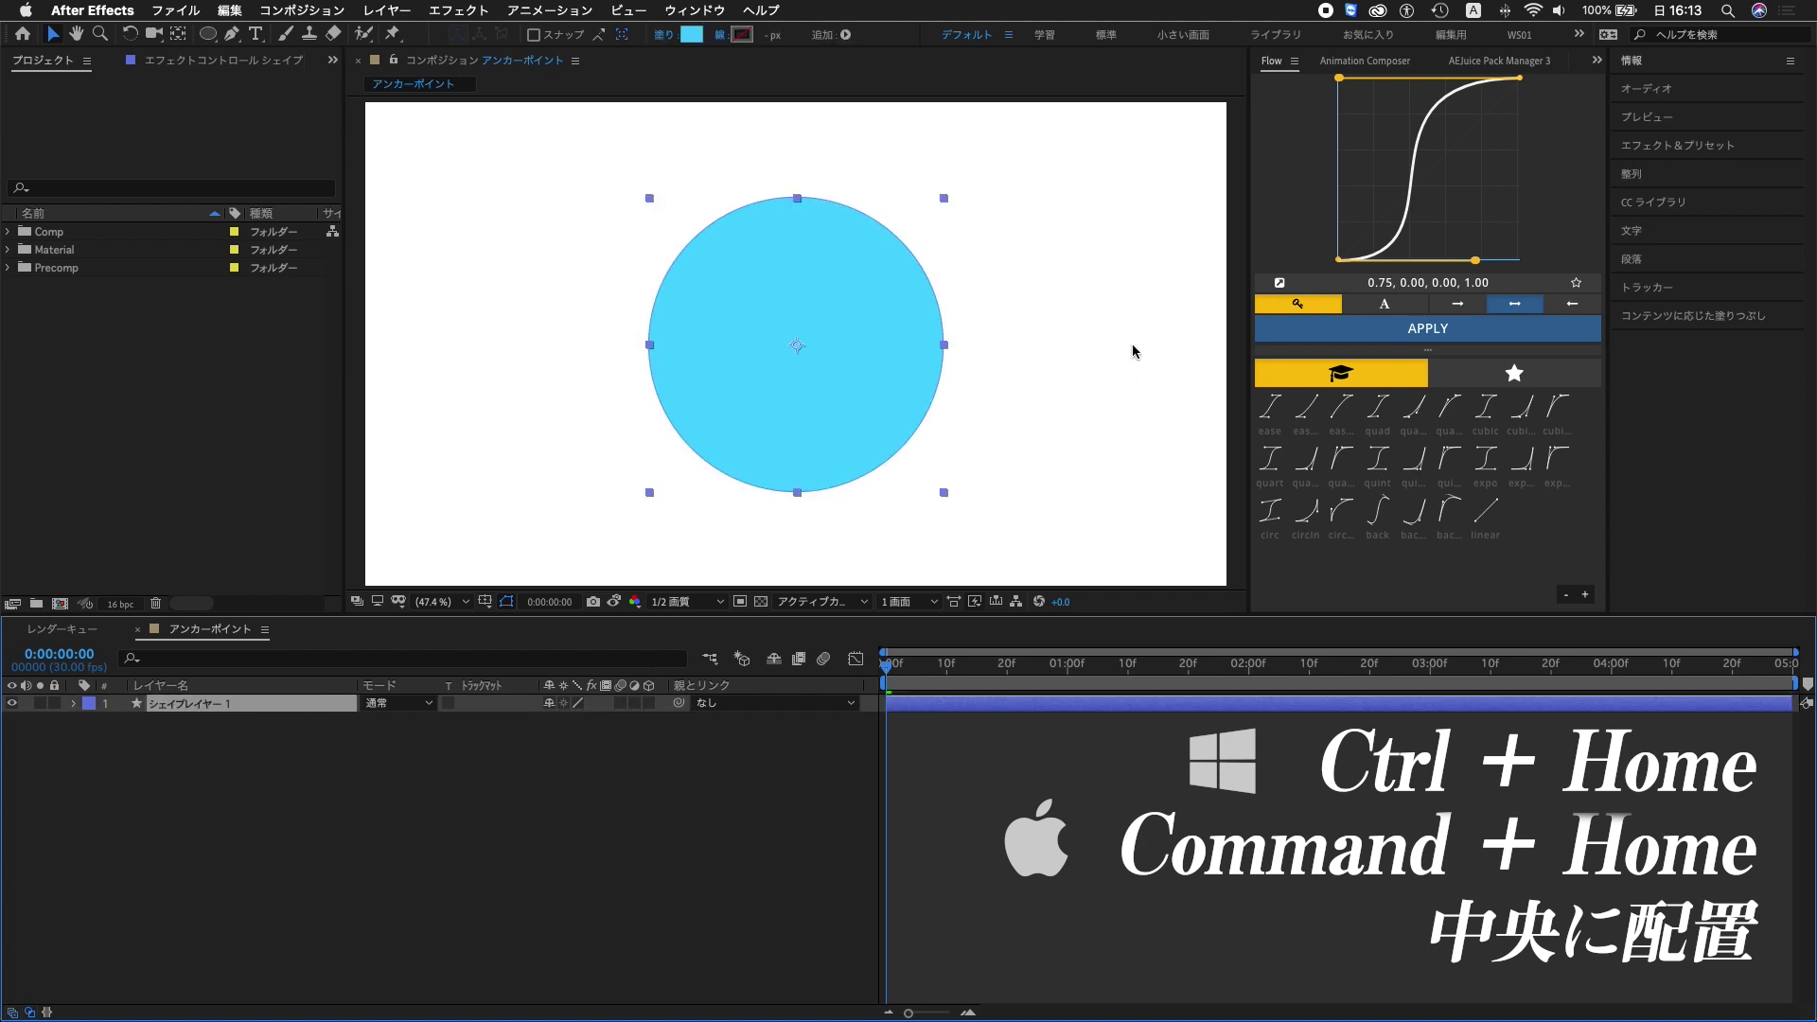
click(294, 795)
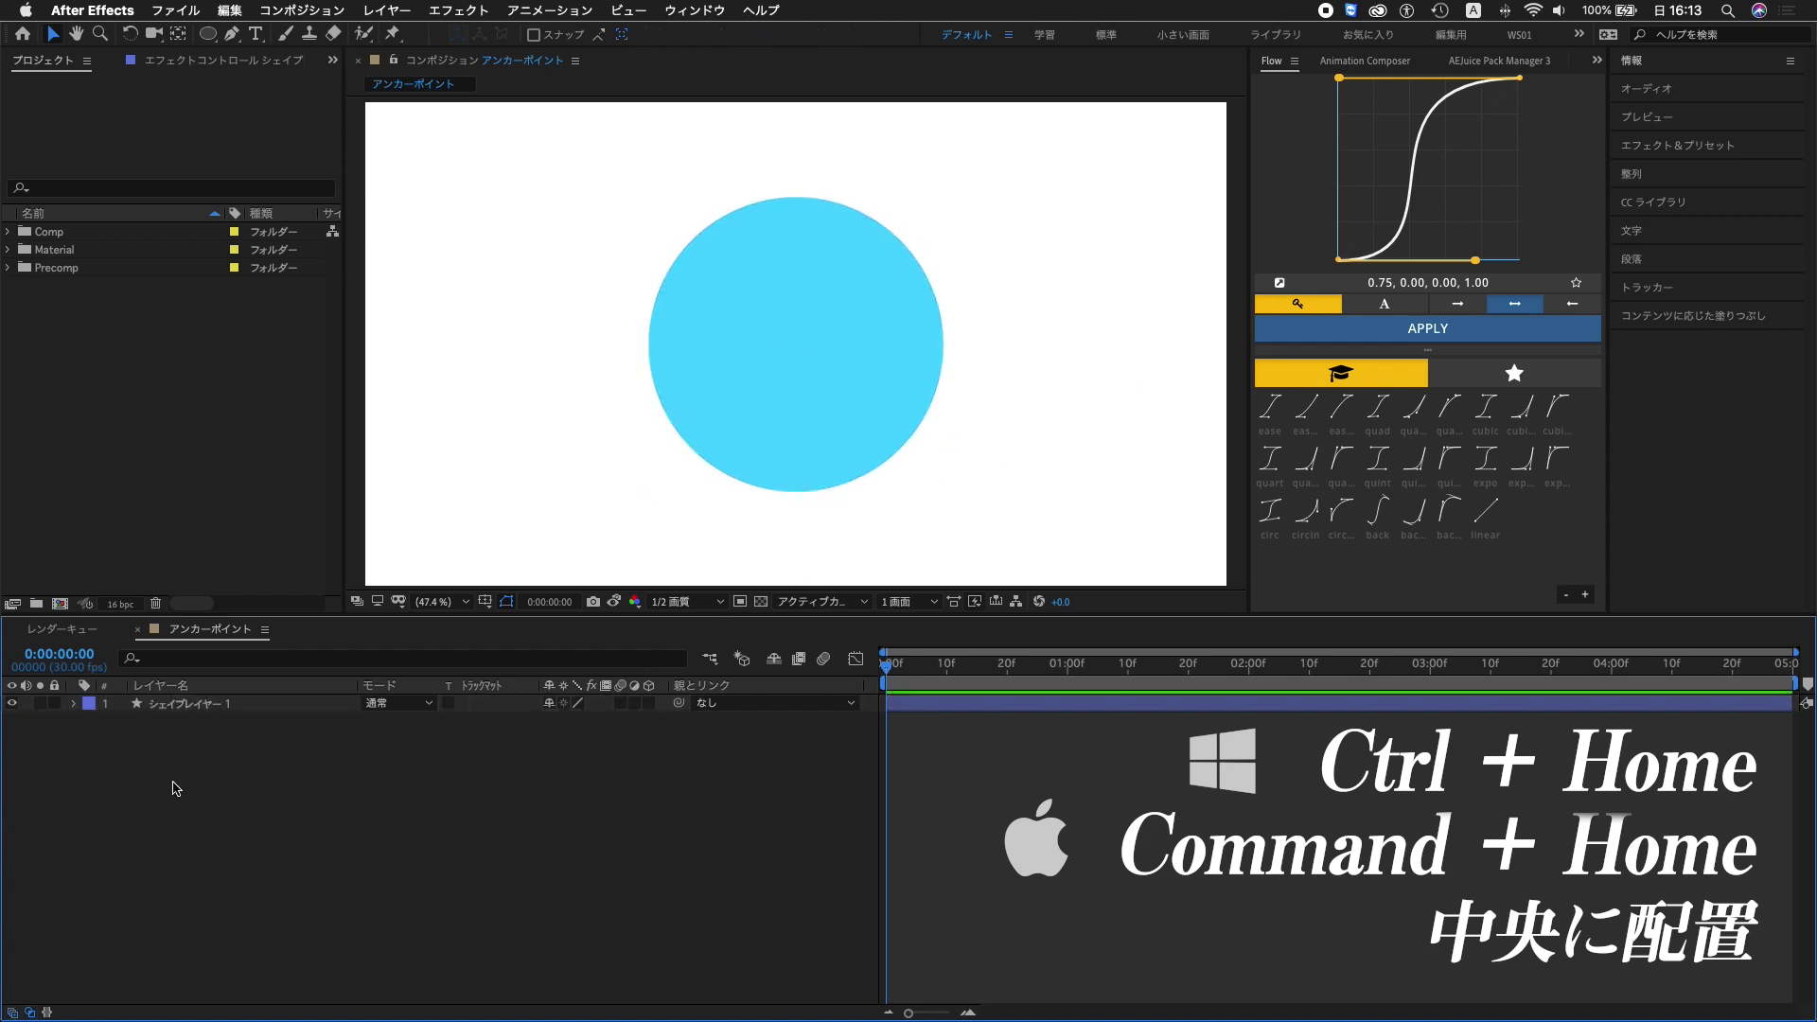
Delete the existing circle layer and draw a new circle in the left half of the composition
click(291, 716)
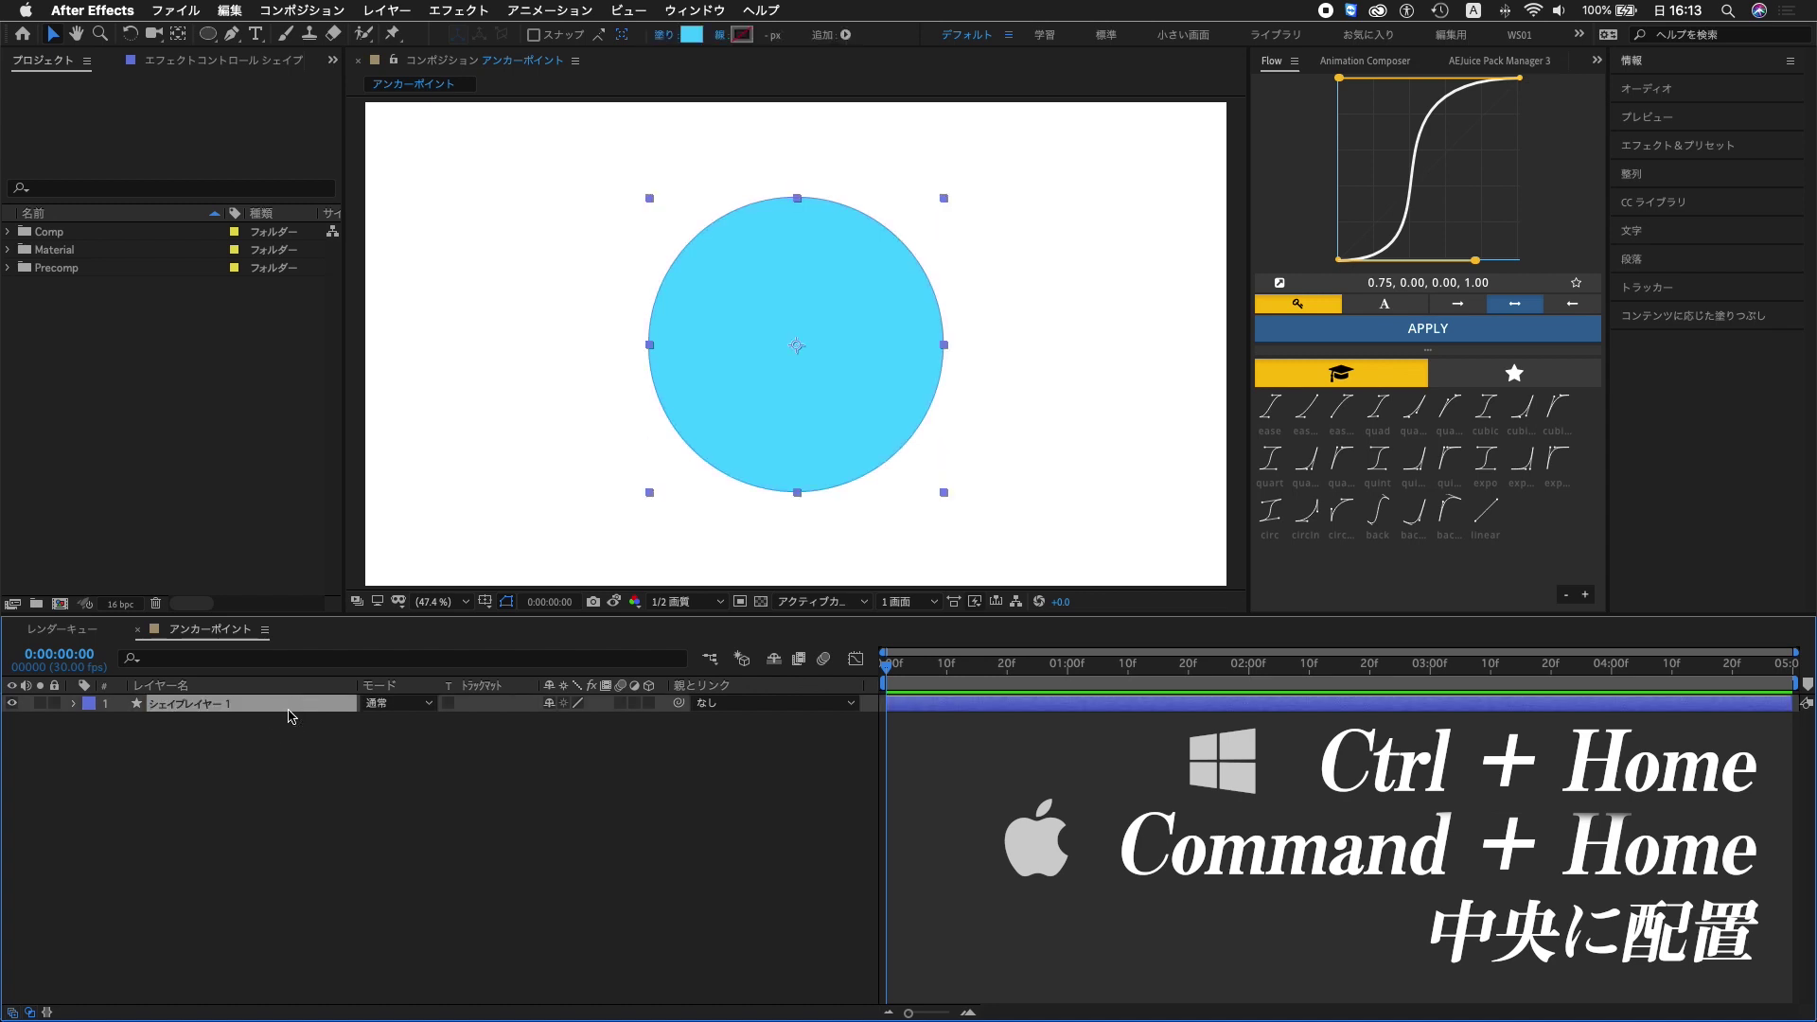
key(Delete)
click(207, 33)
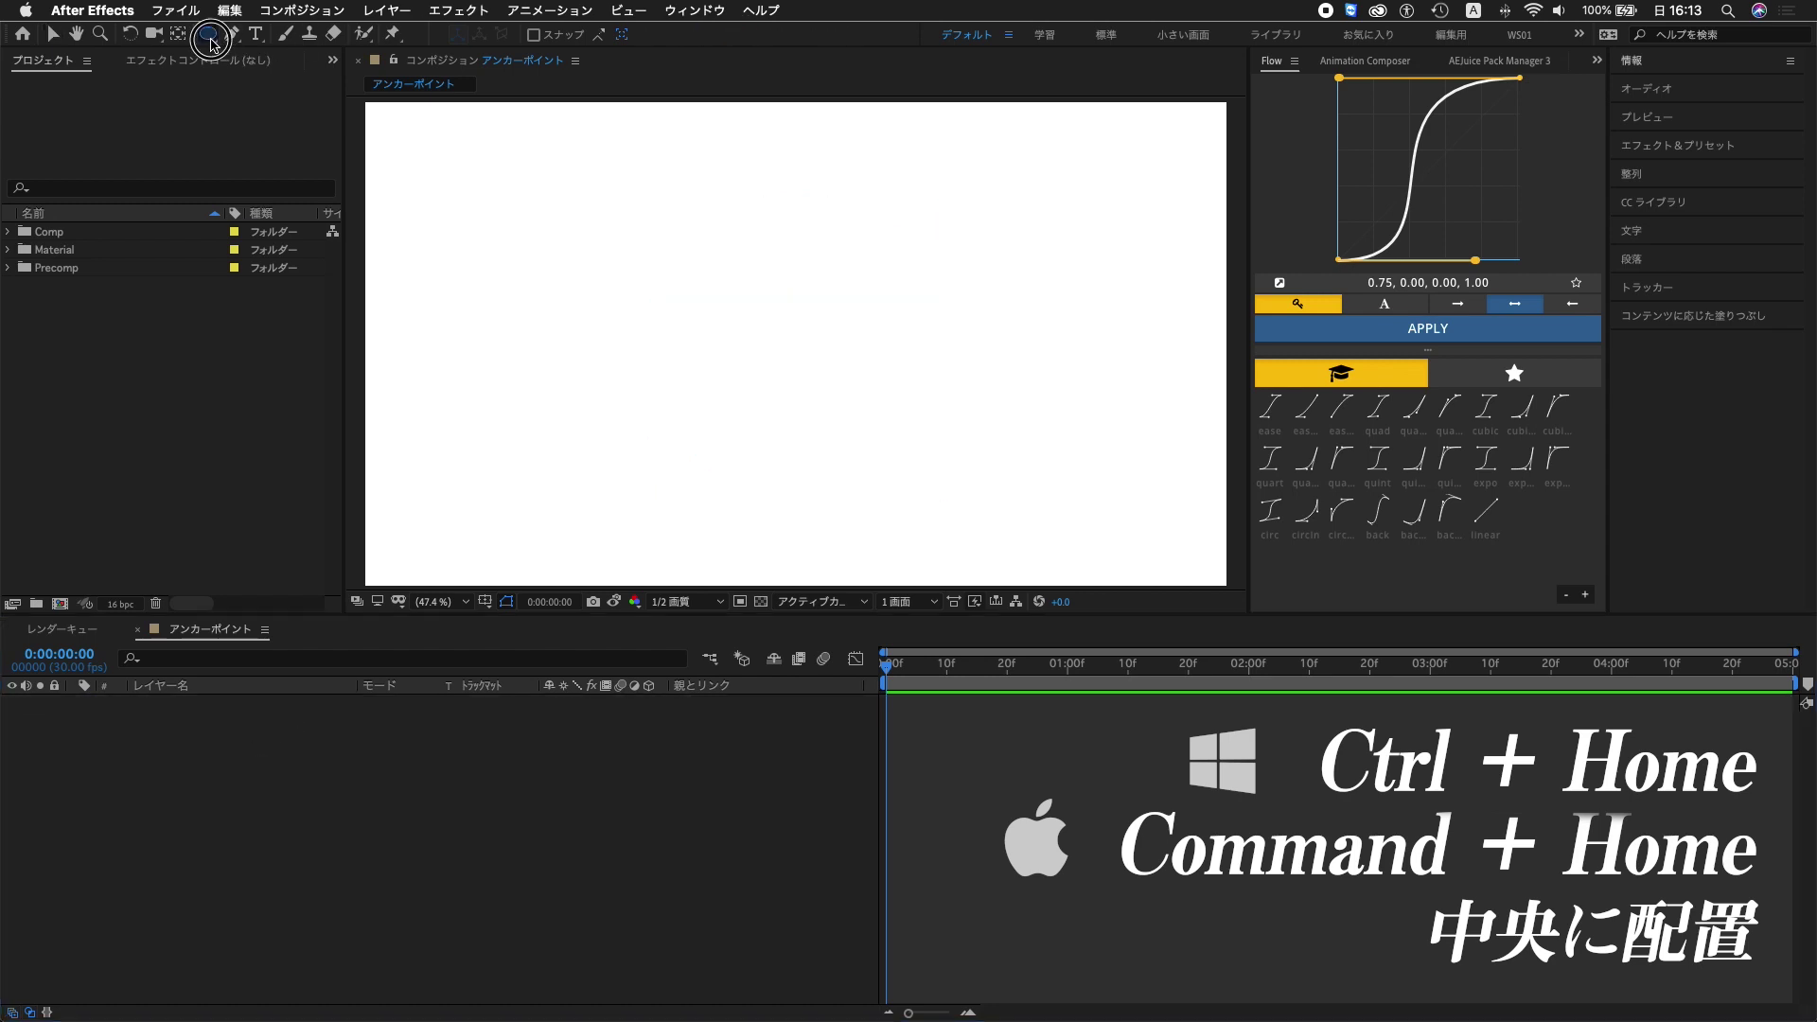
mouse_move(441, 199)
mouse_down()
mouse_move(690, 413)
mouse_move(752, 434)
mouse_up()
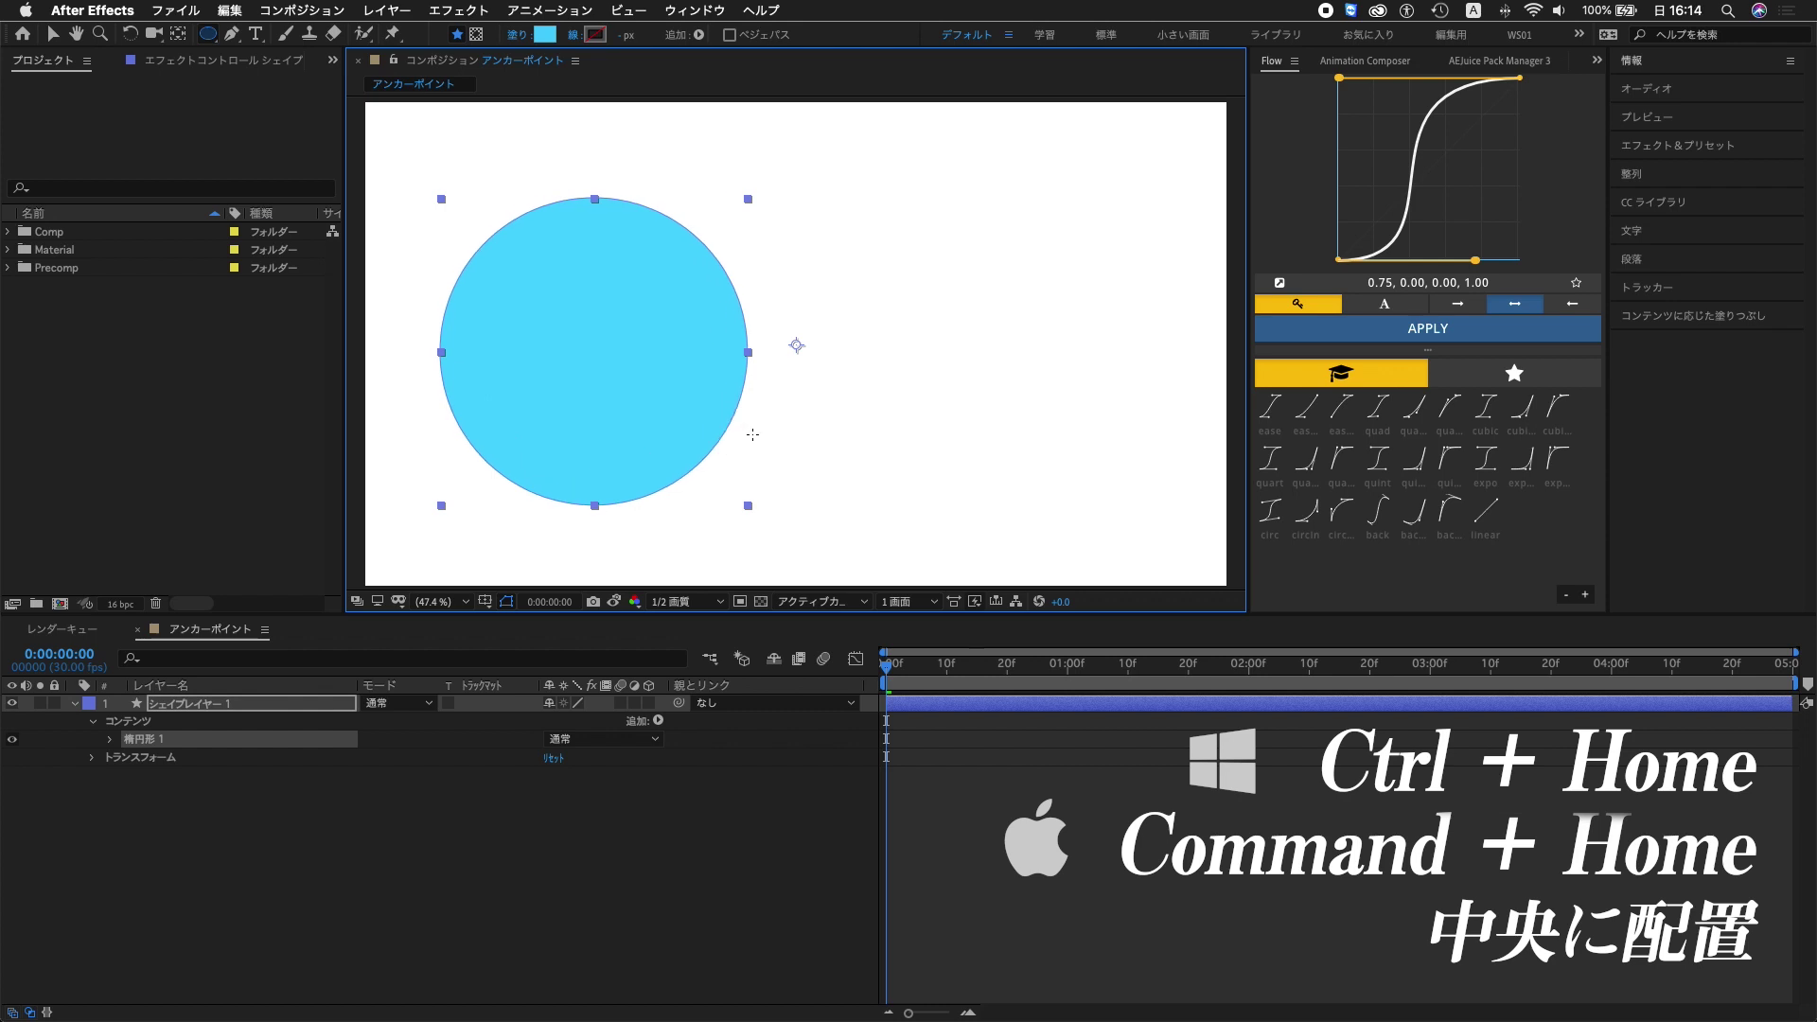
Center the new circle in the composition frame and reveal its layer's Scale property
key(cmd+Home)
key(v)
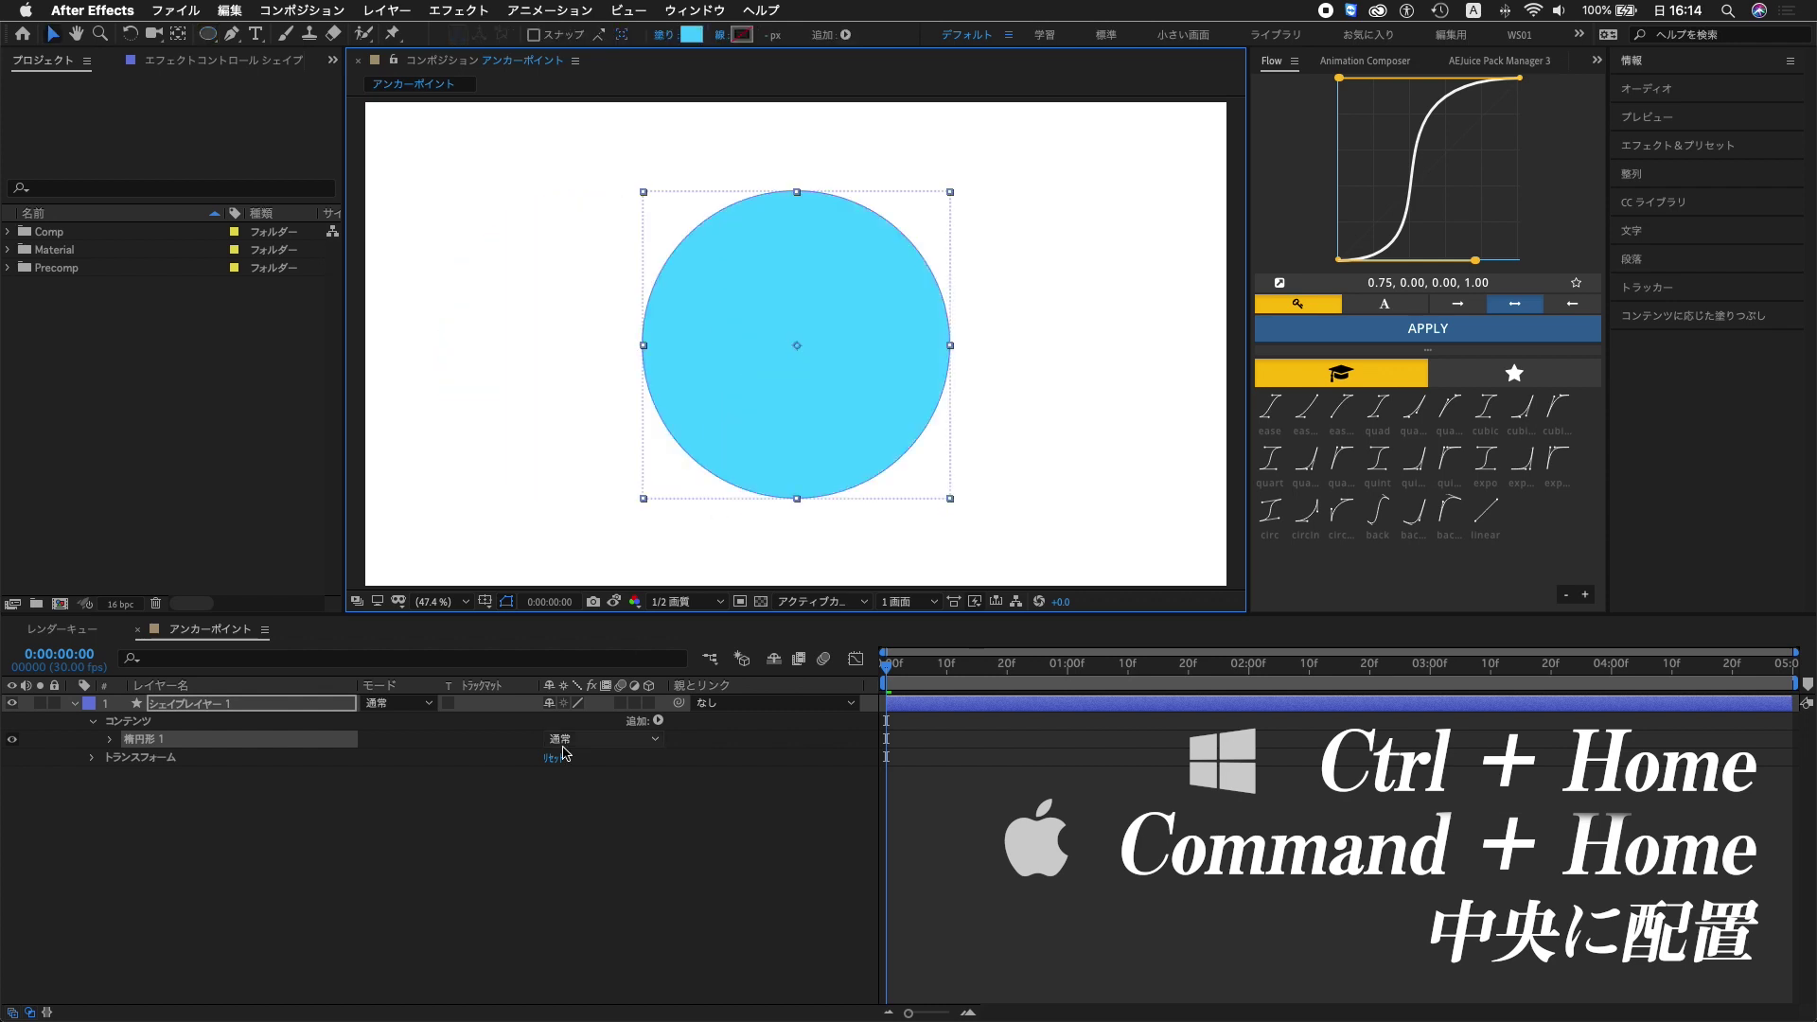
click(441, 841)
click(287, 705)
key(s)
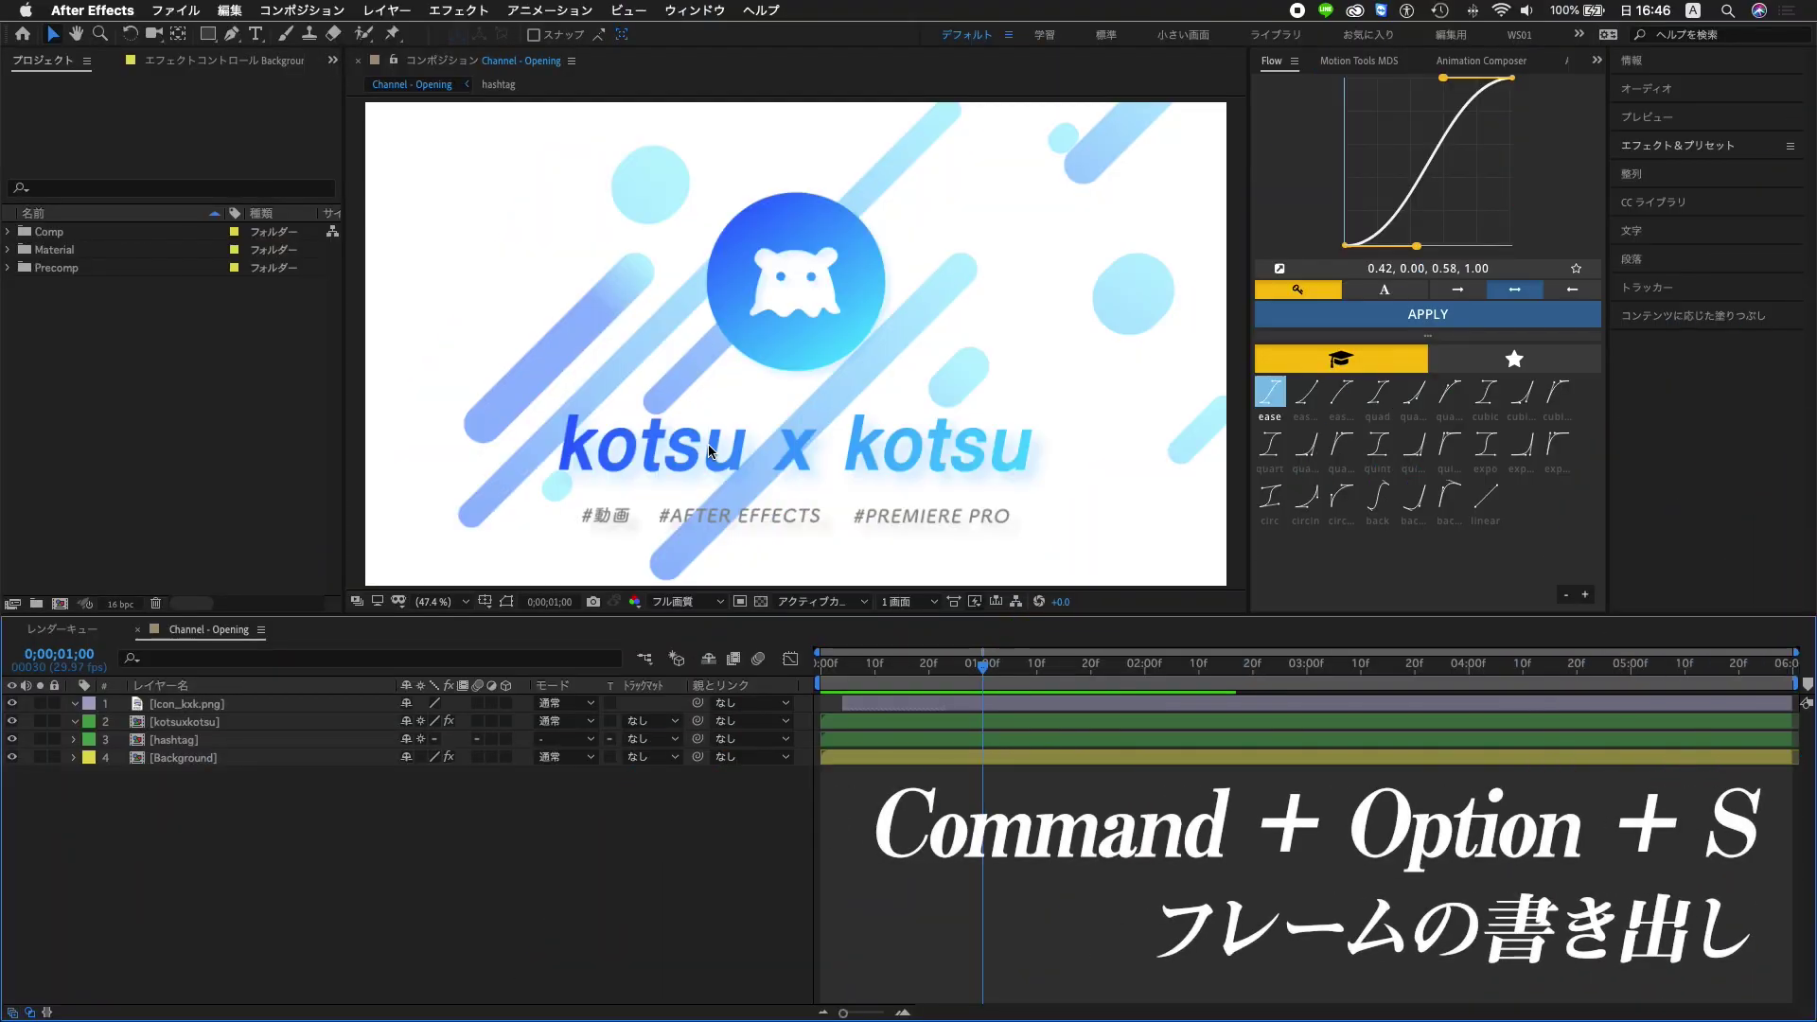
Queue the current frame of Channel - Opening for export and set its output format to JPEG sequence
key(super+alt+s)
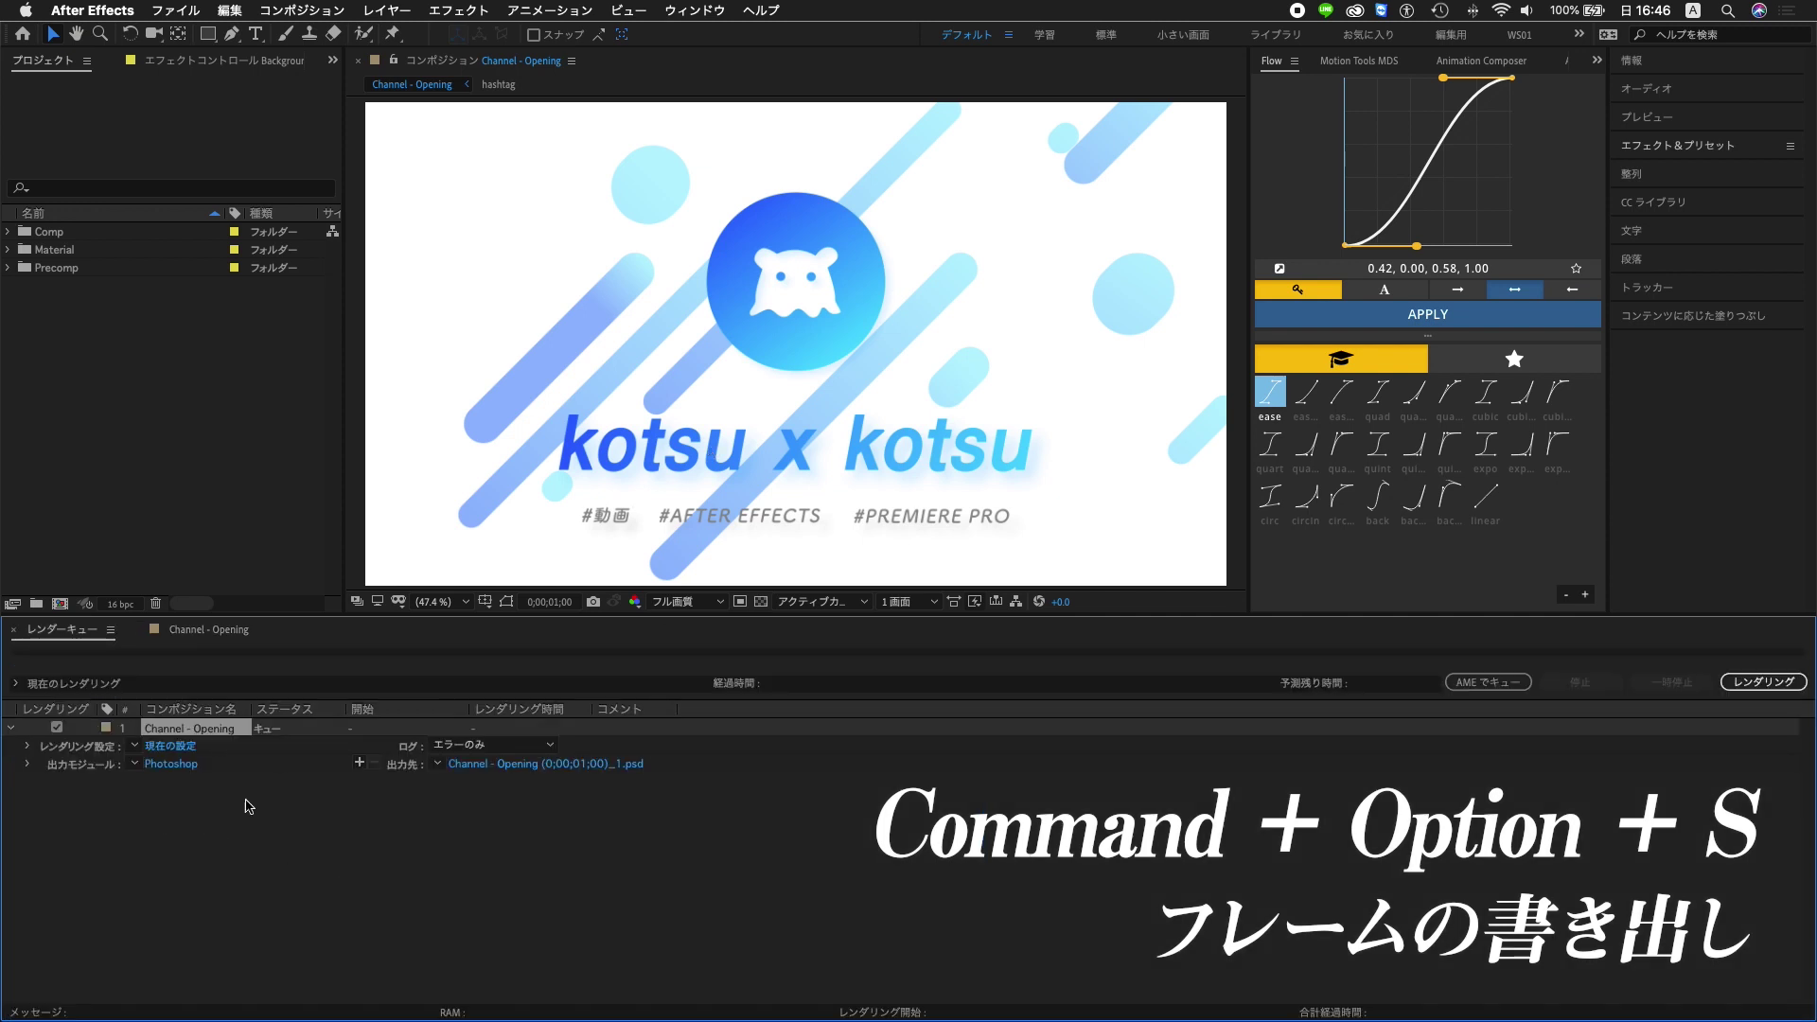
click(166, 764)
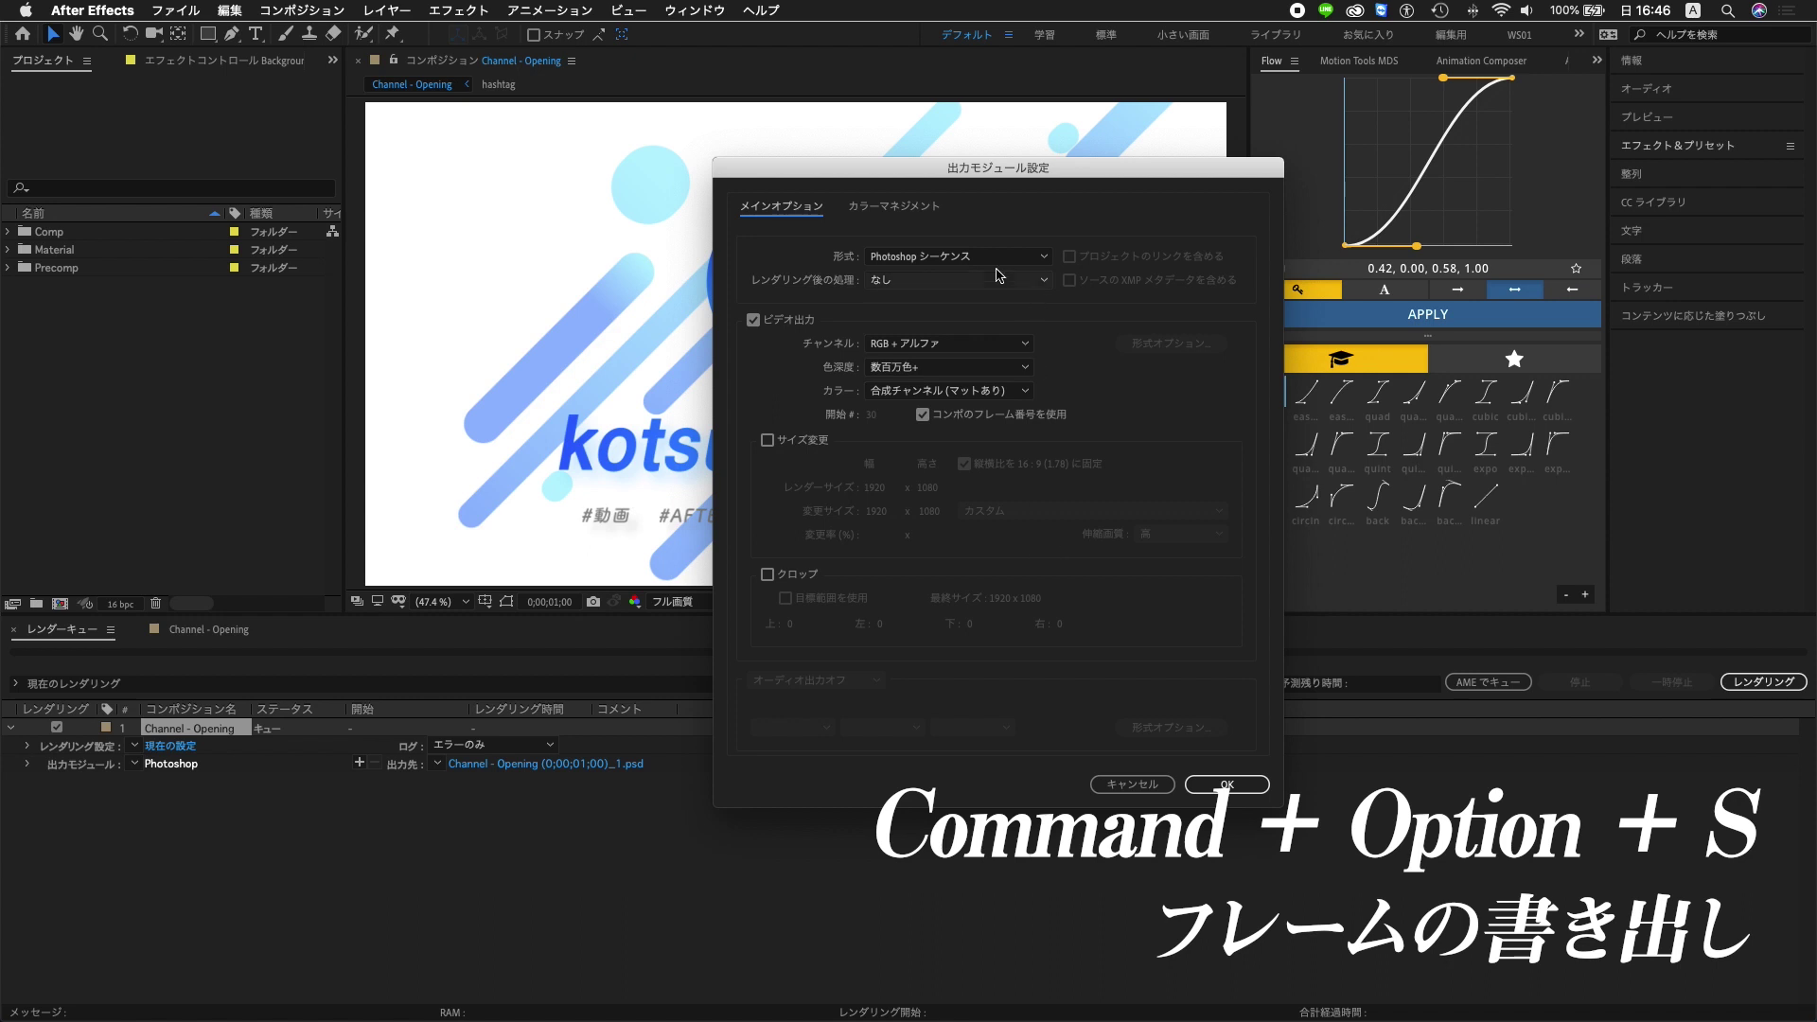
click(960, 256)
click(928, 401)
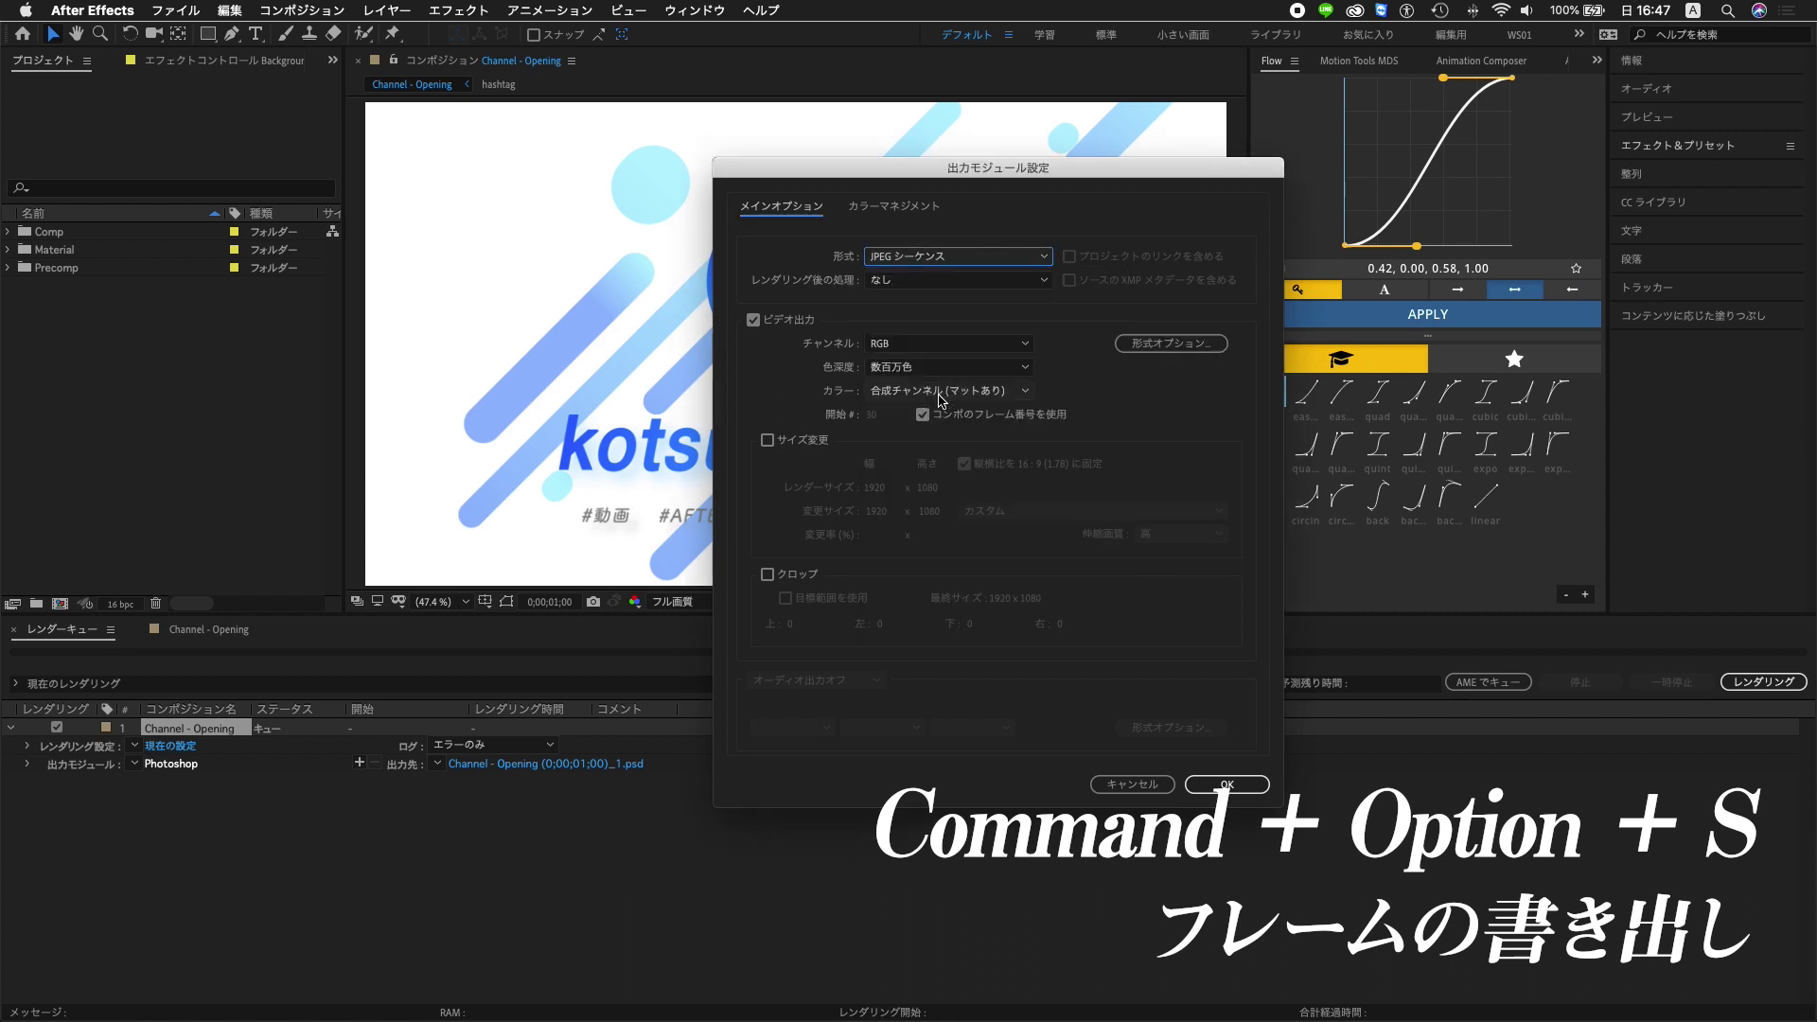
click(1226, 785)
click(448, 850)
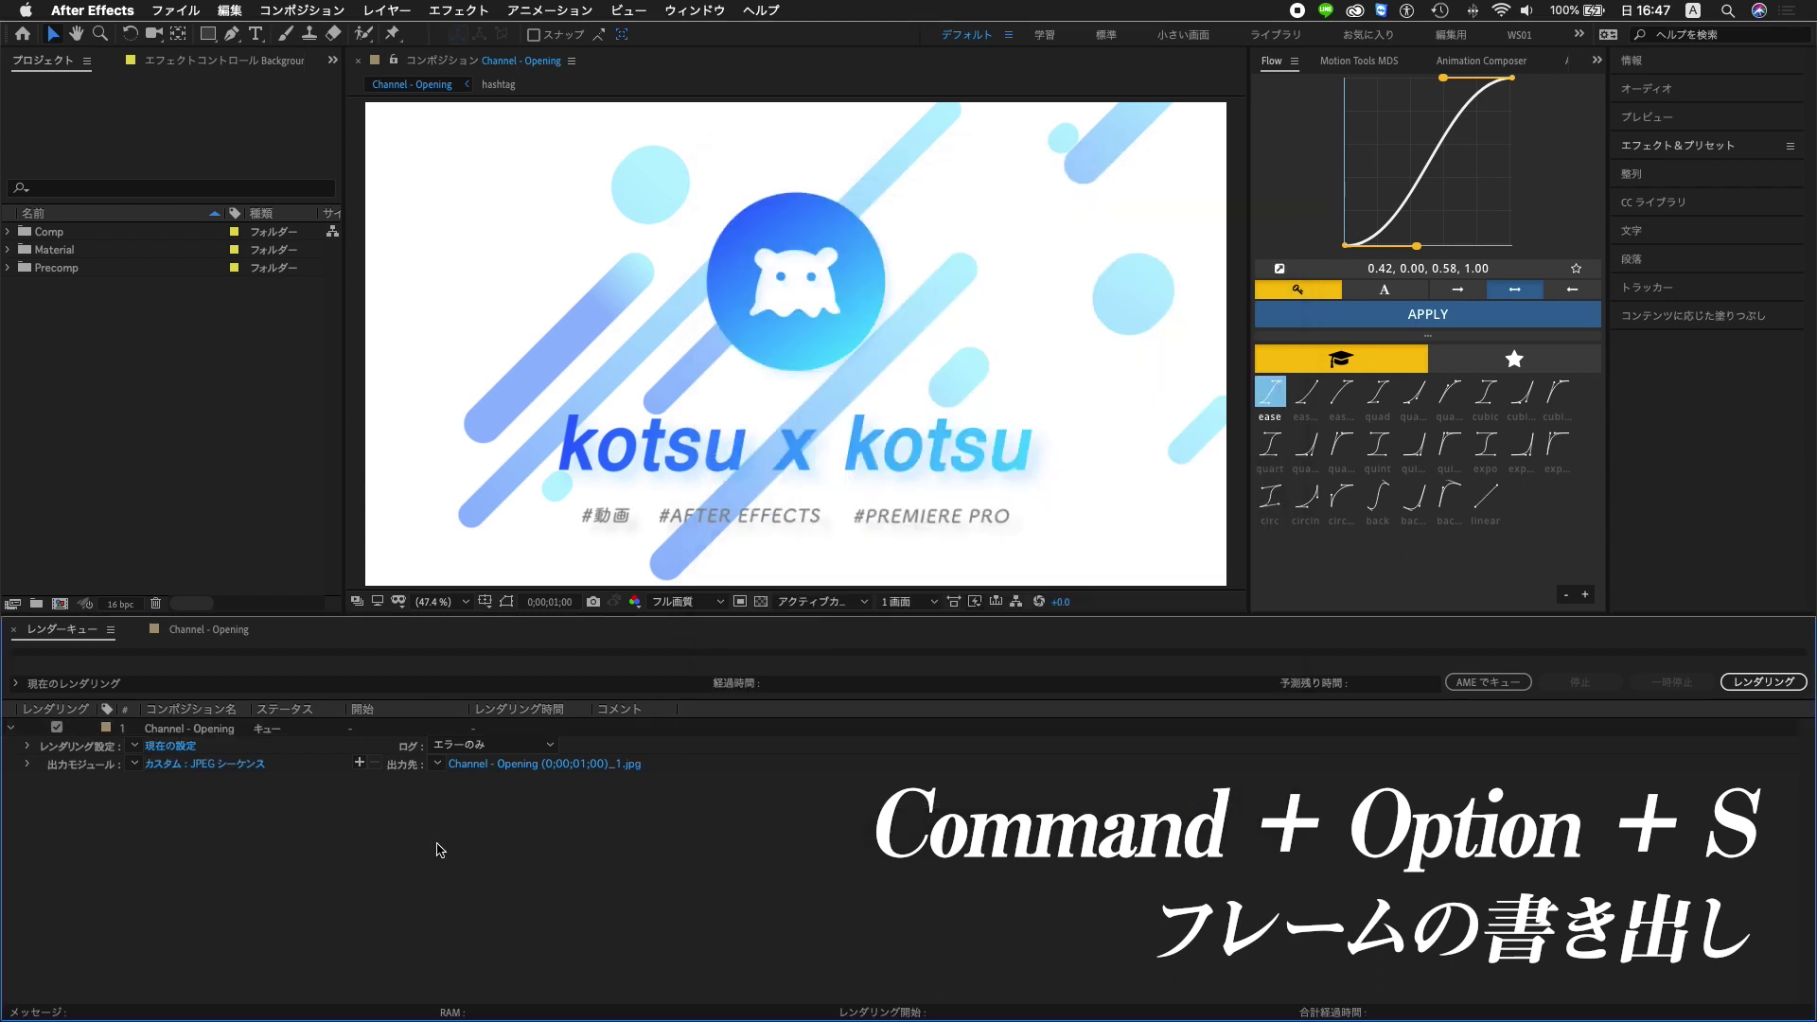
Name the output file サムネイル.jpg in the Renders folder and render the queued frame
click(543, 767)
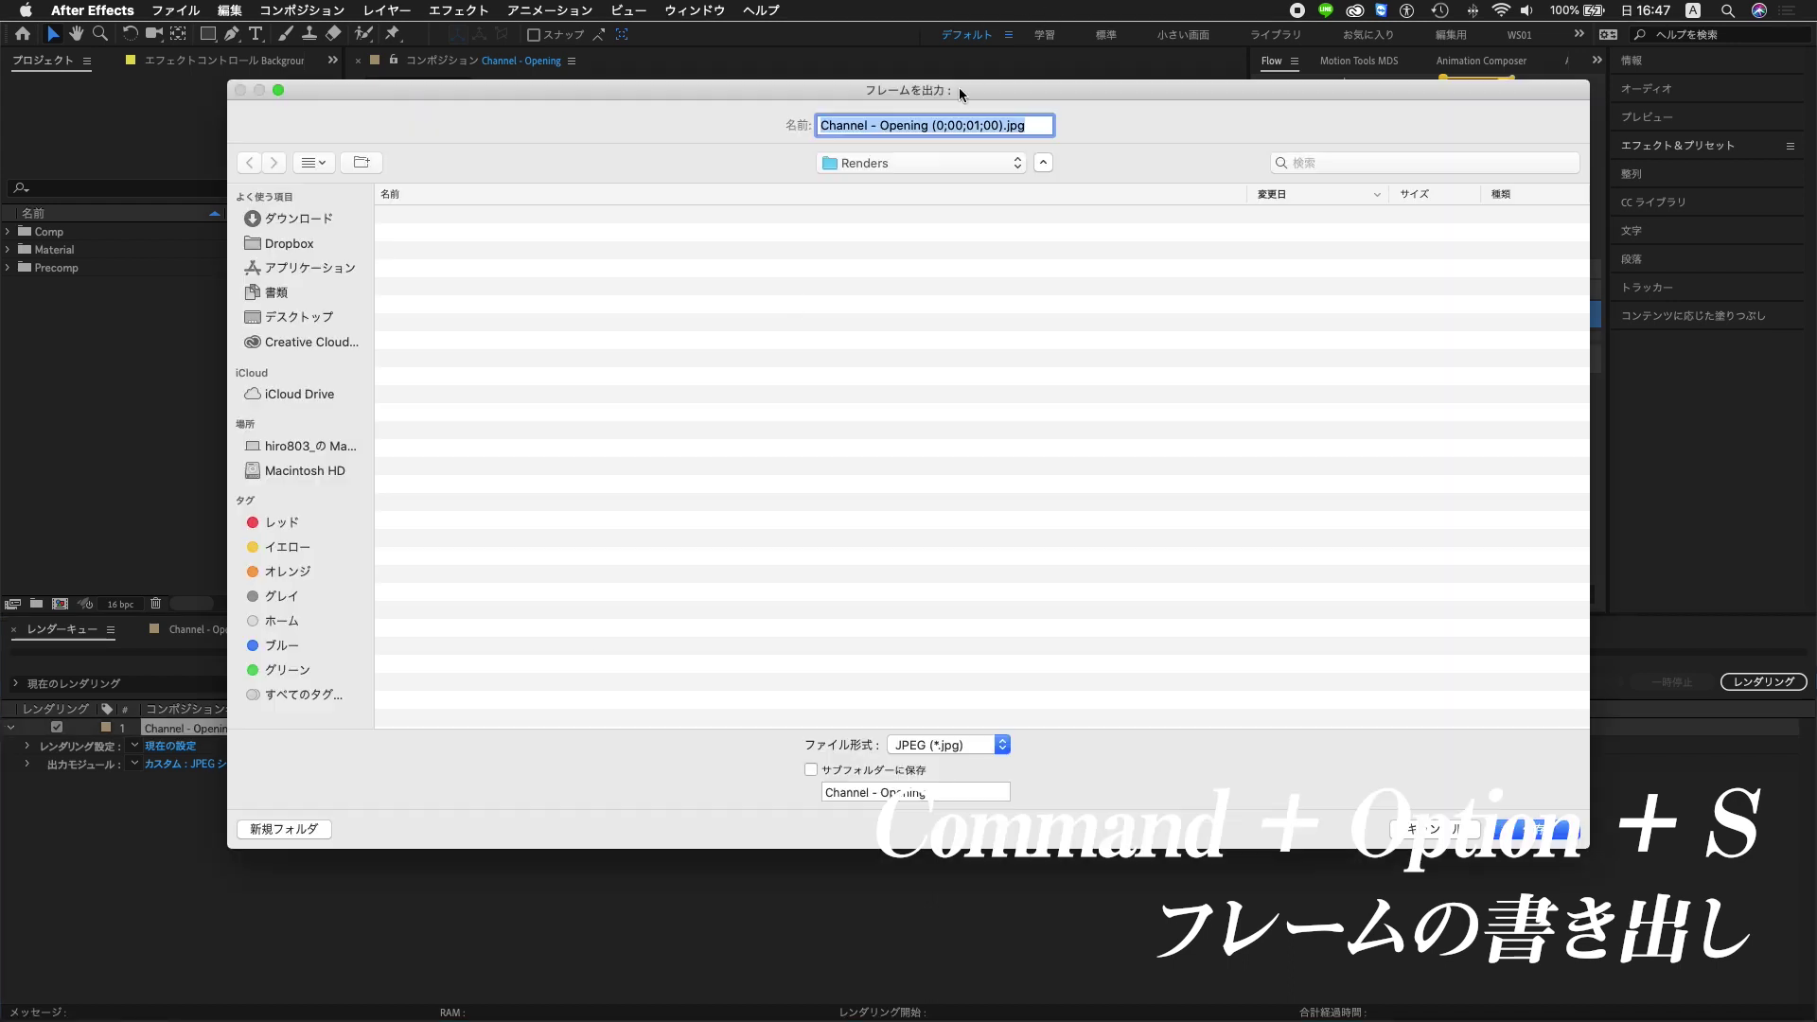
click(932, 126)
drag(932, 126, 1003, 125)
key(BackSpace)
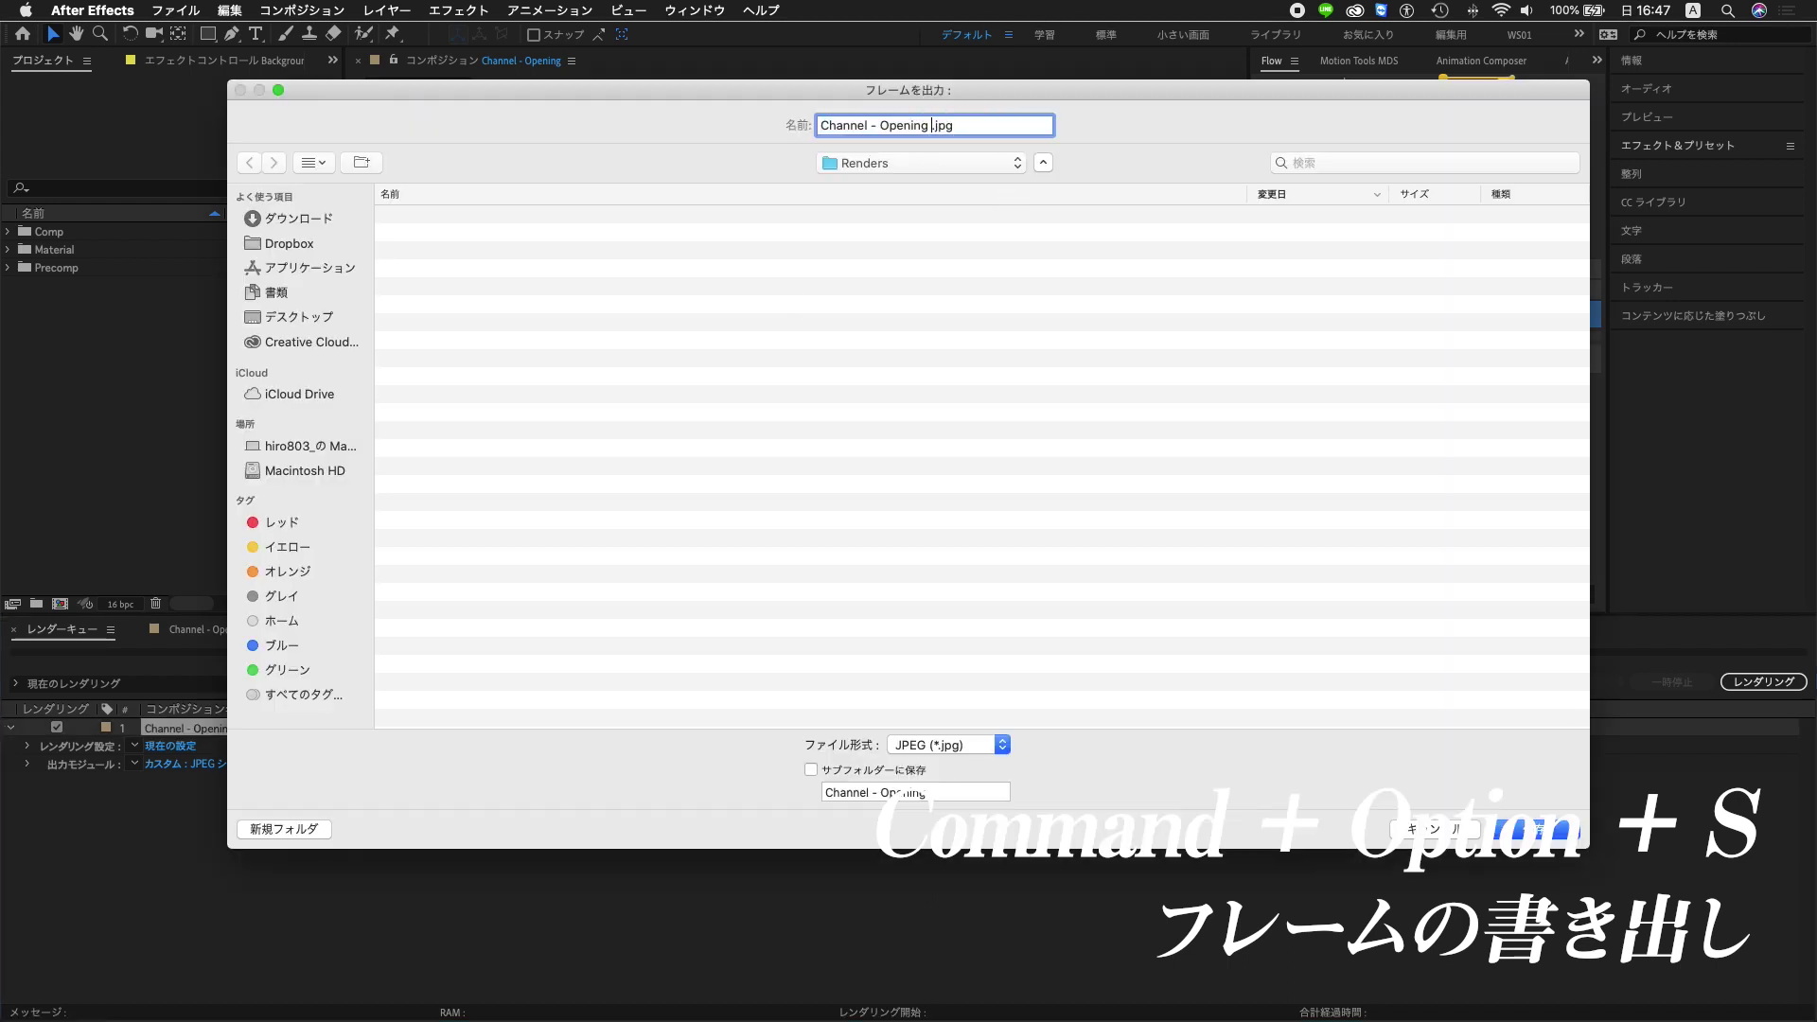
drag(929, 126, 765, 123)
text(サムネイル)
key(Return)
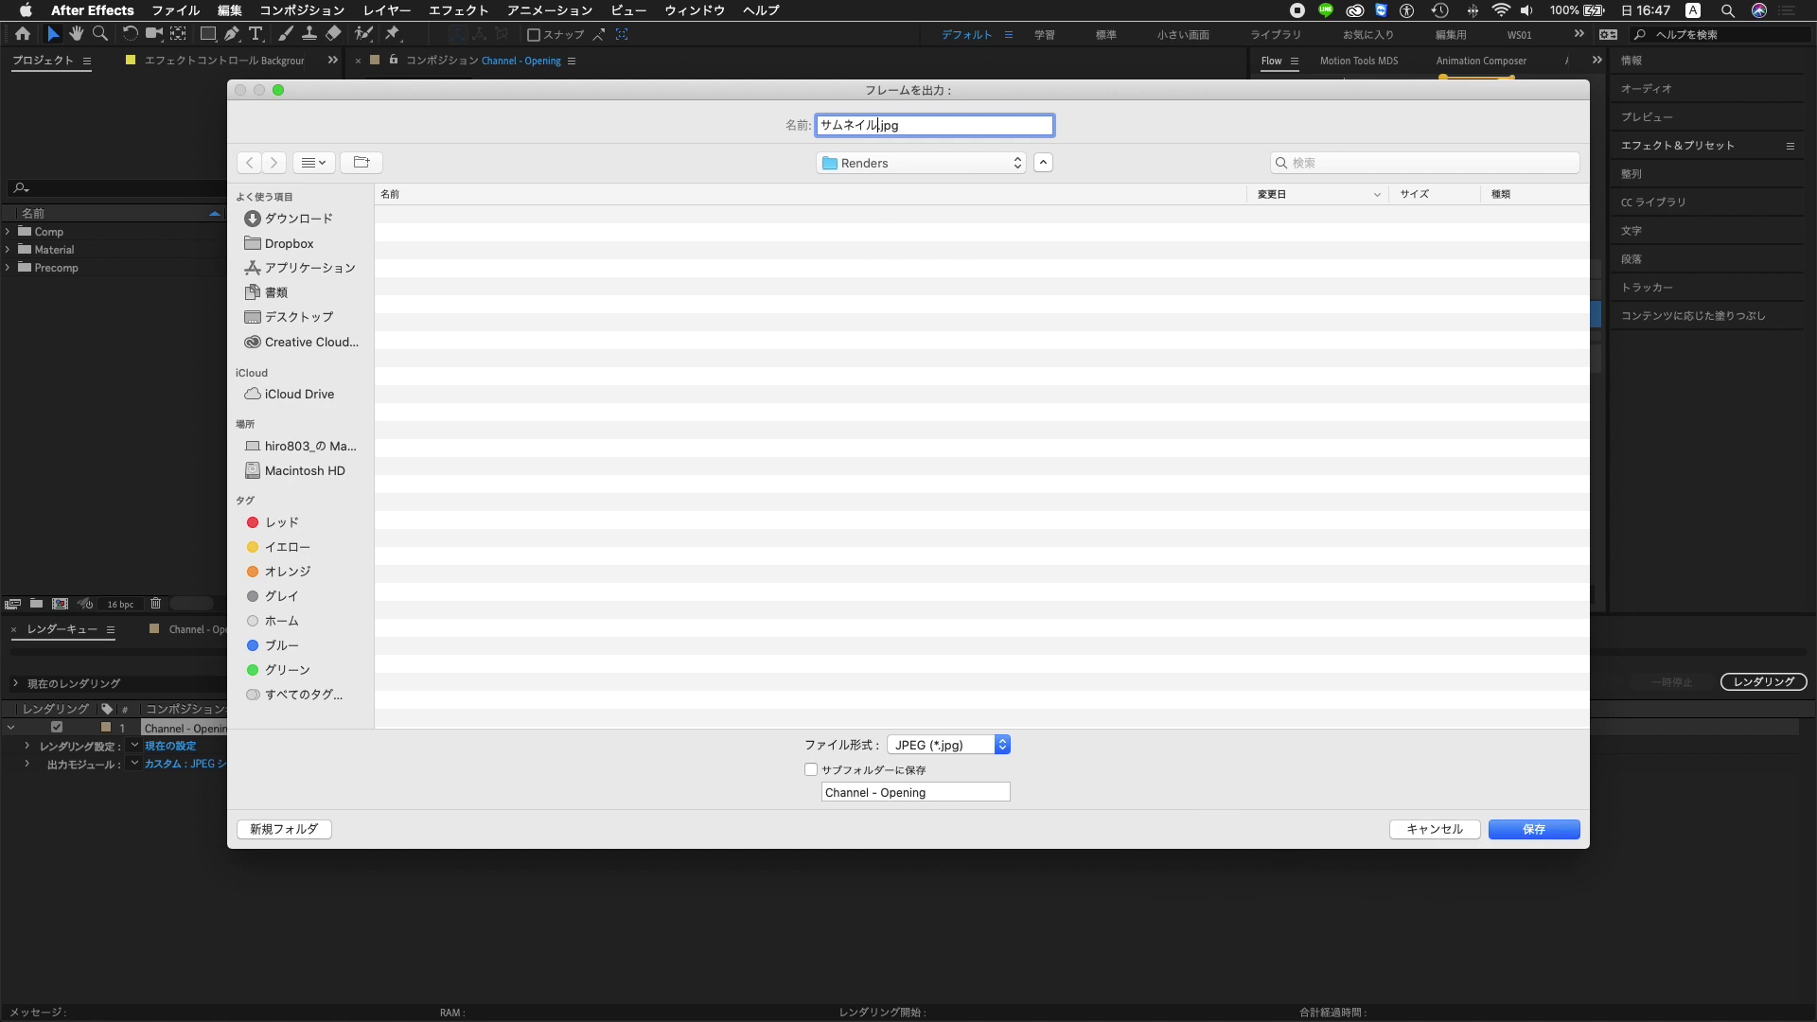
key(Return)
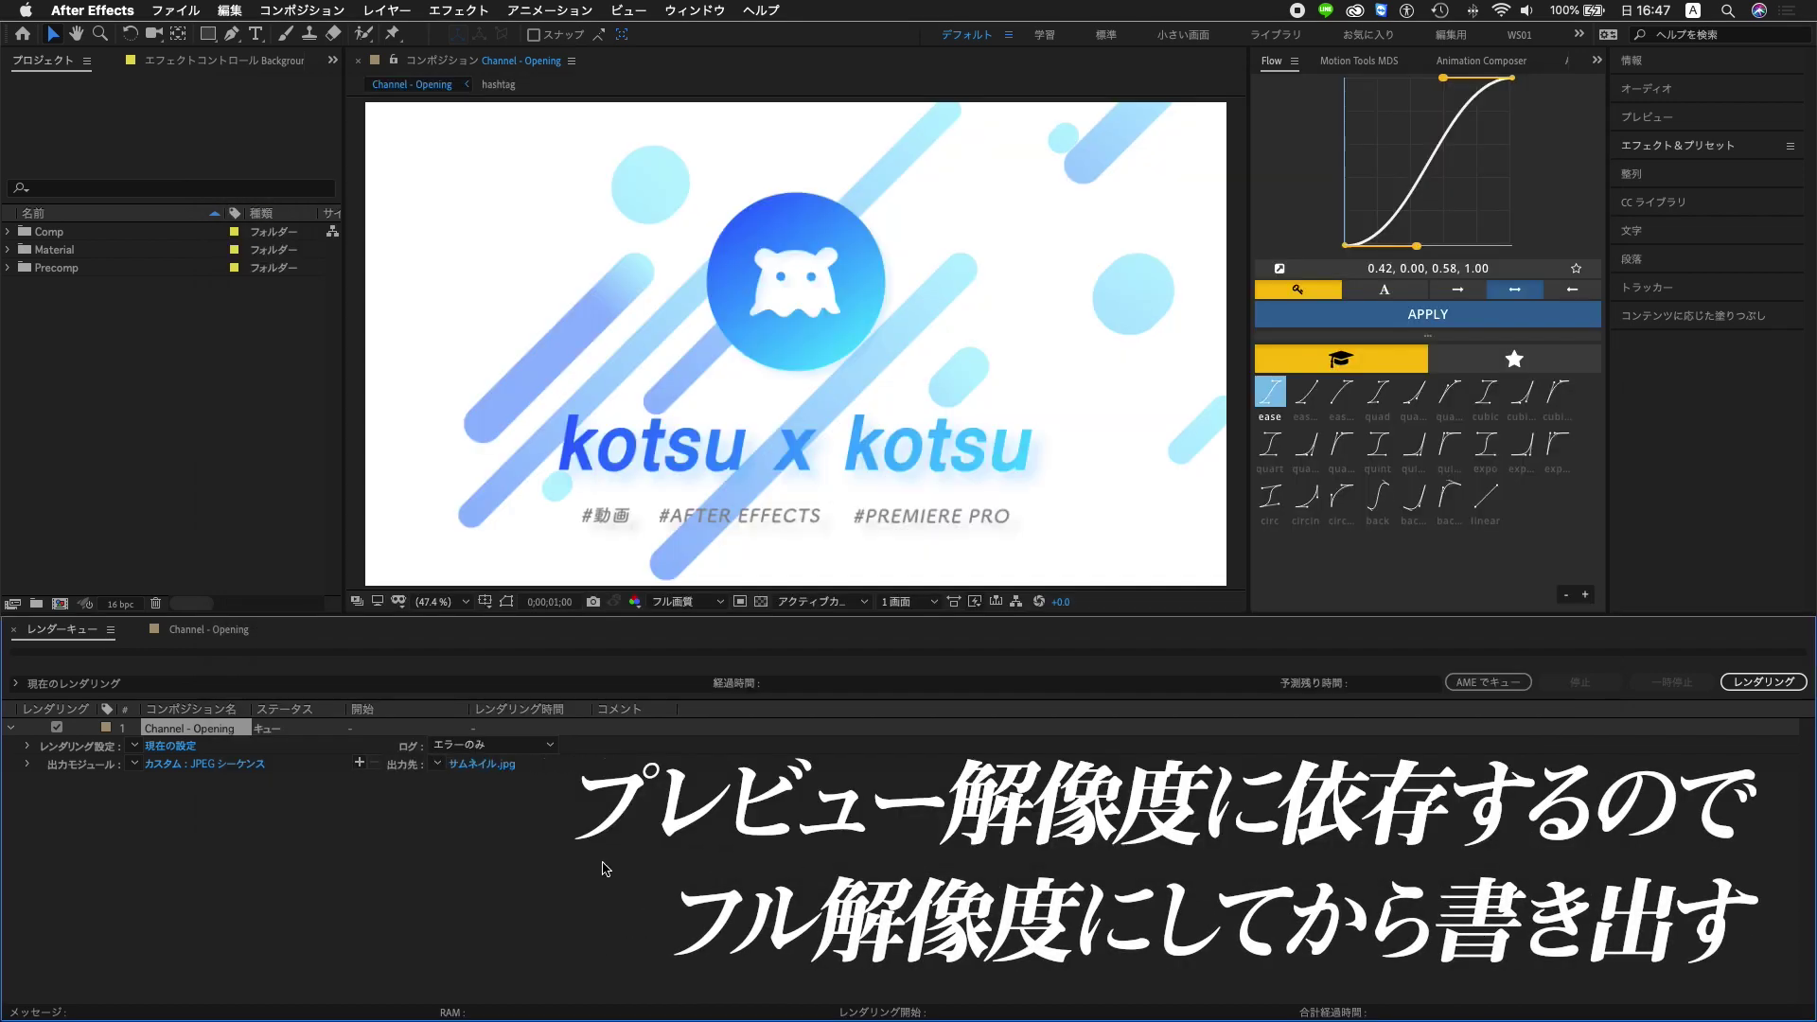
click(1775, 682)
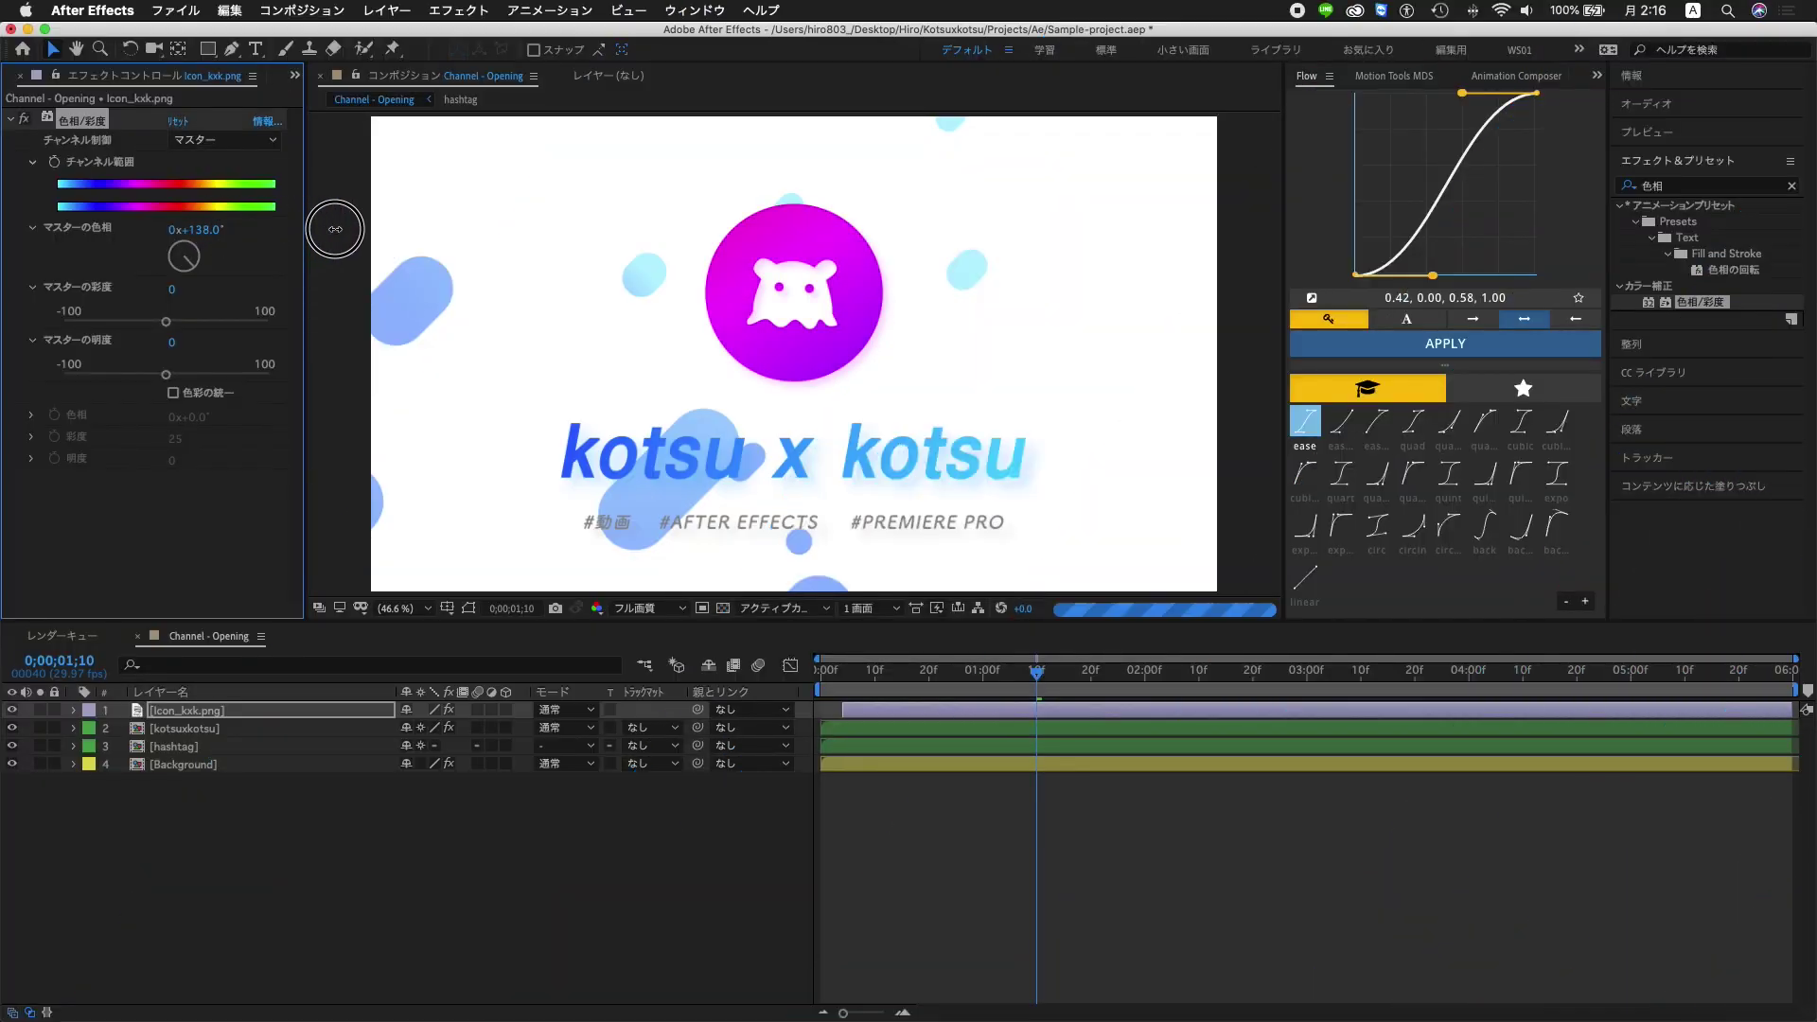
Try Master Hue values of 145° and 124° on the Icon_kxk.png layer's Hue/Saturation effect and undo both changes
drag(194, 229, 342, 229)
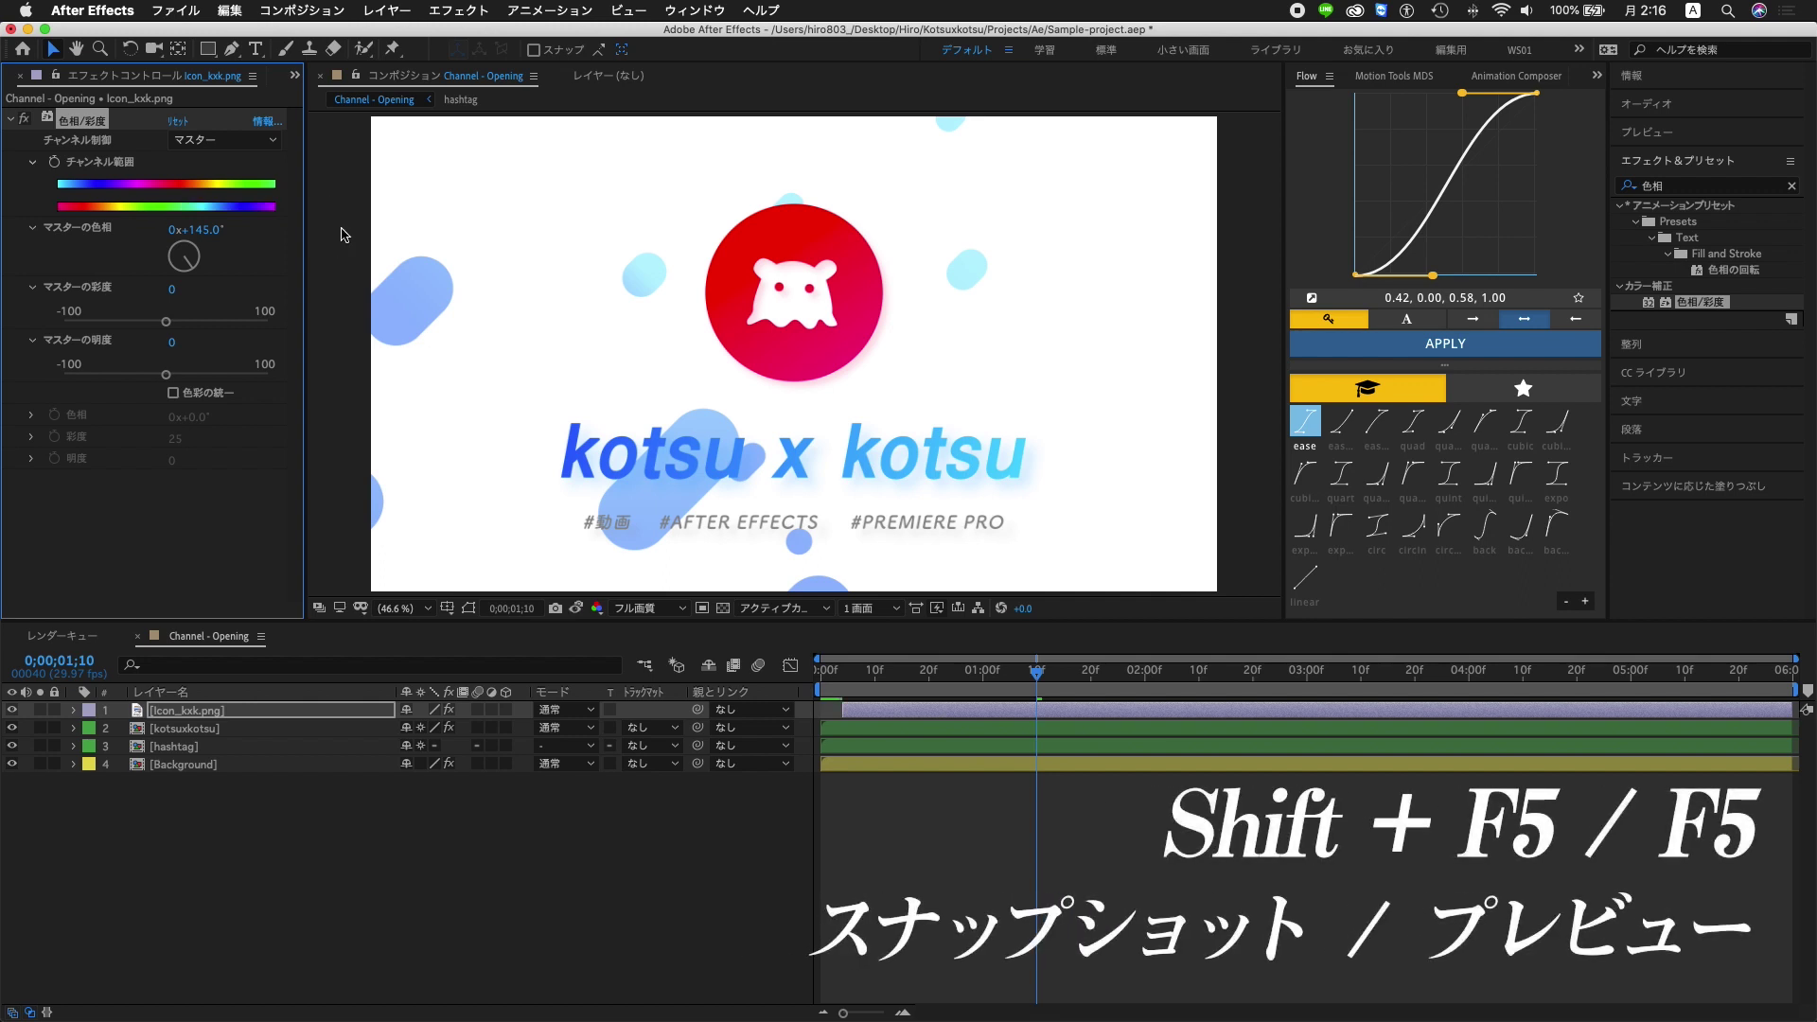
mouse_move(199, 231)
mouse_down()
mouse_move(339, 233)
mouse_move(179, 229)
mouse_up()
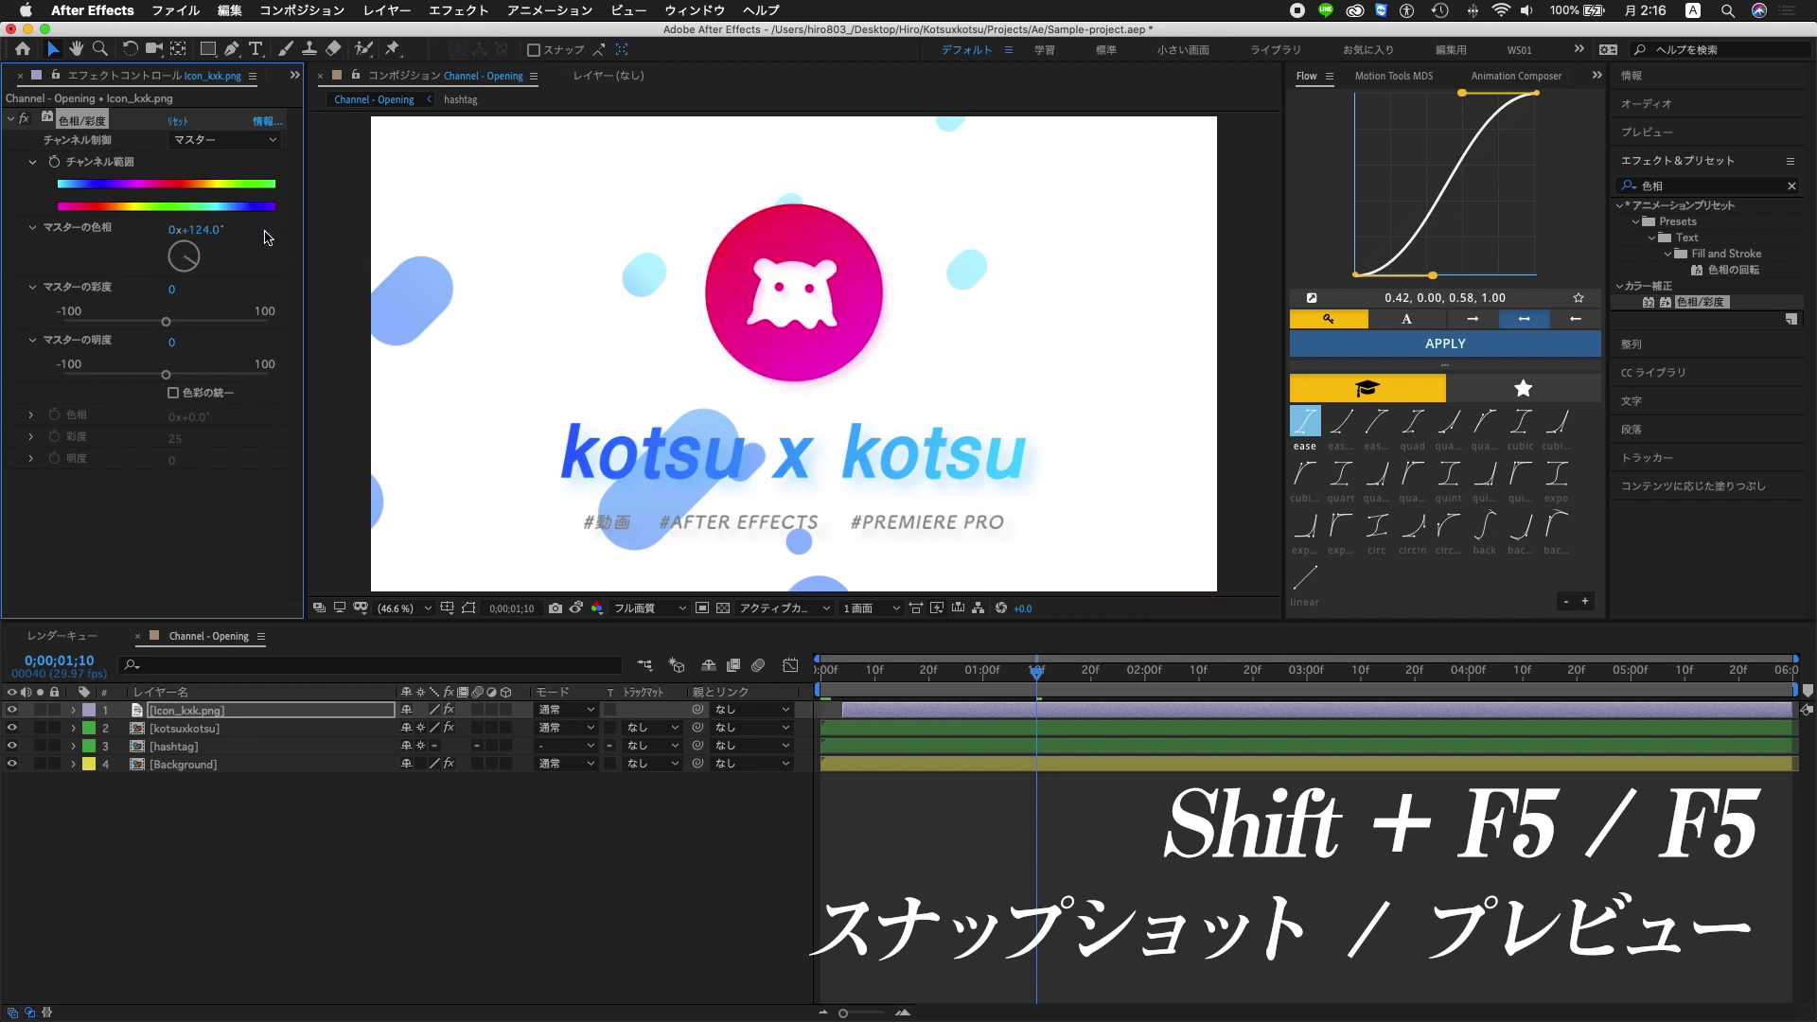
key(super+z)
key(super+z)
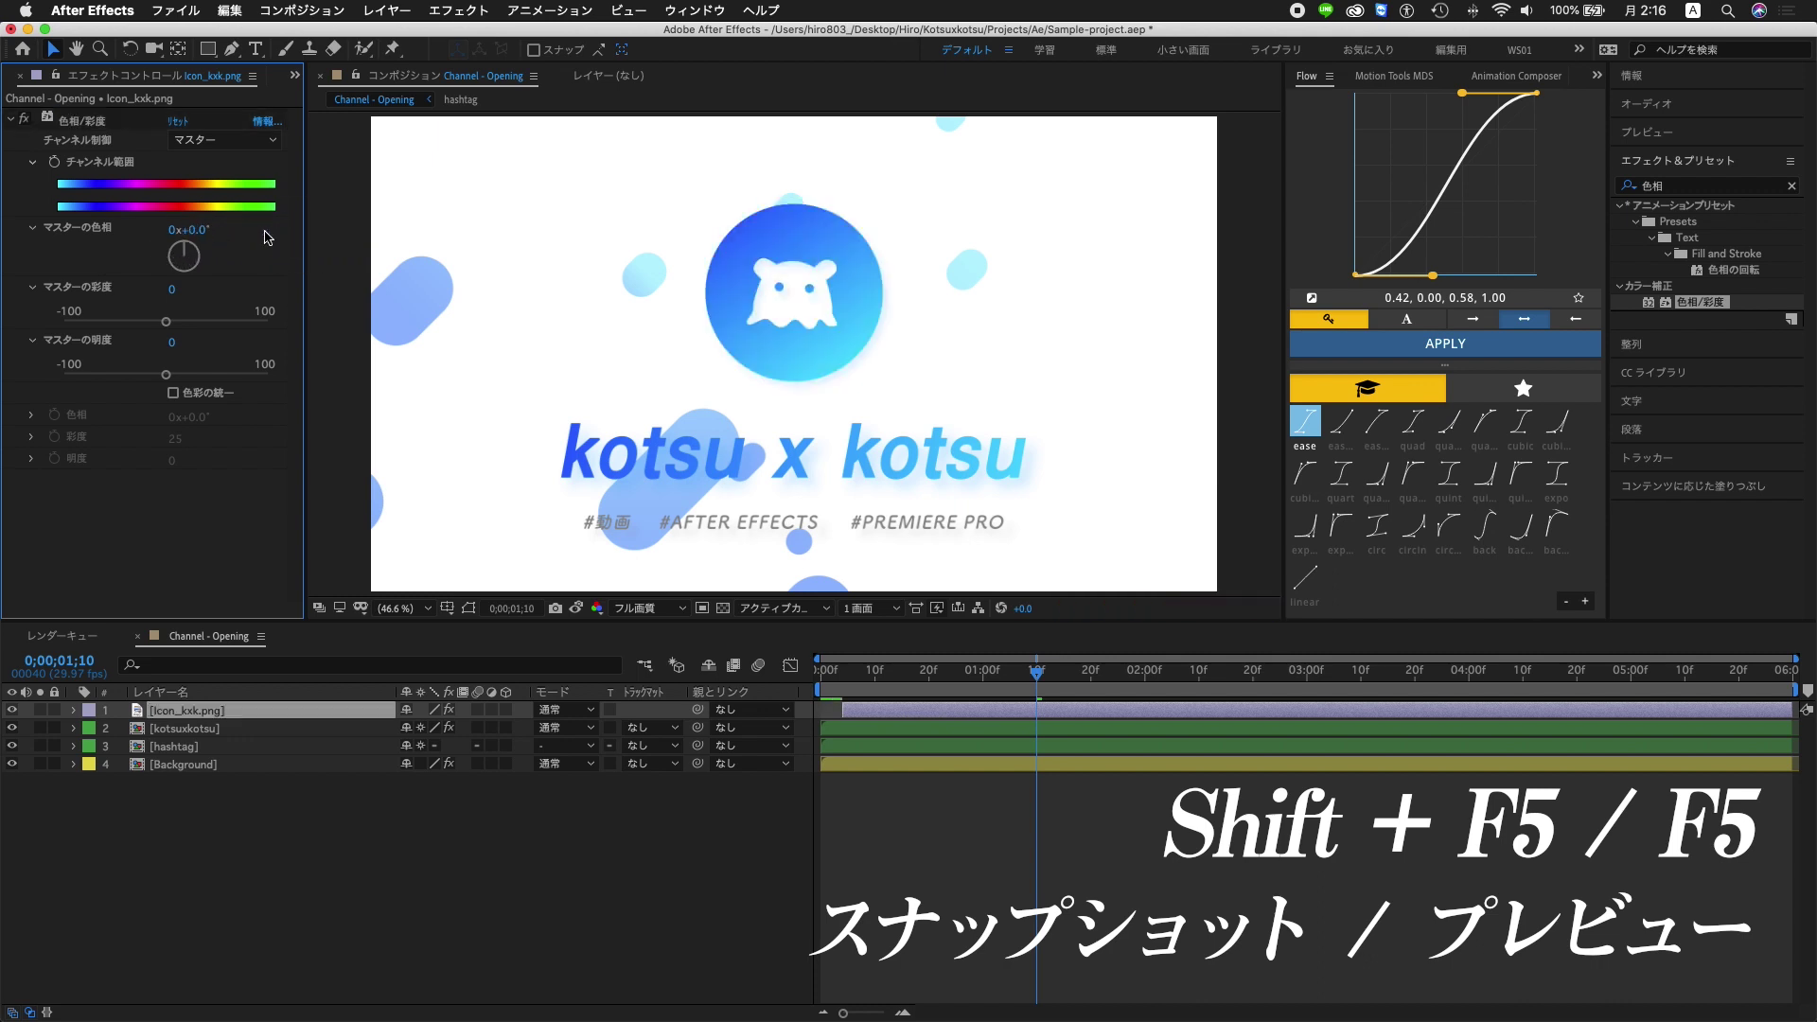
Compare the current frame with the stored snapshot by recalling the snapshot several times
key(F5)
key(F5)
key(F5)
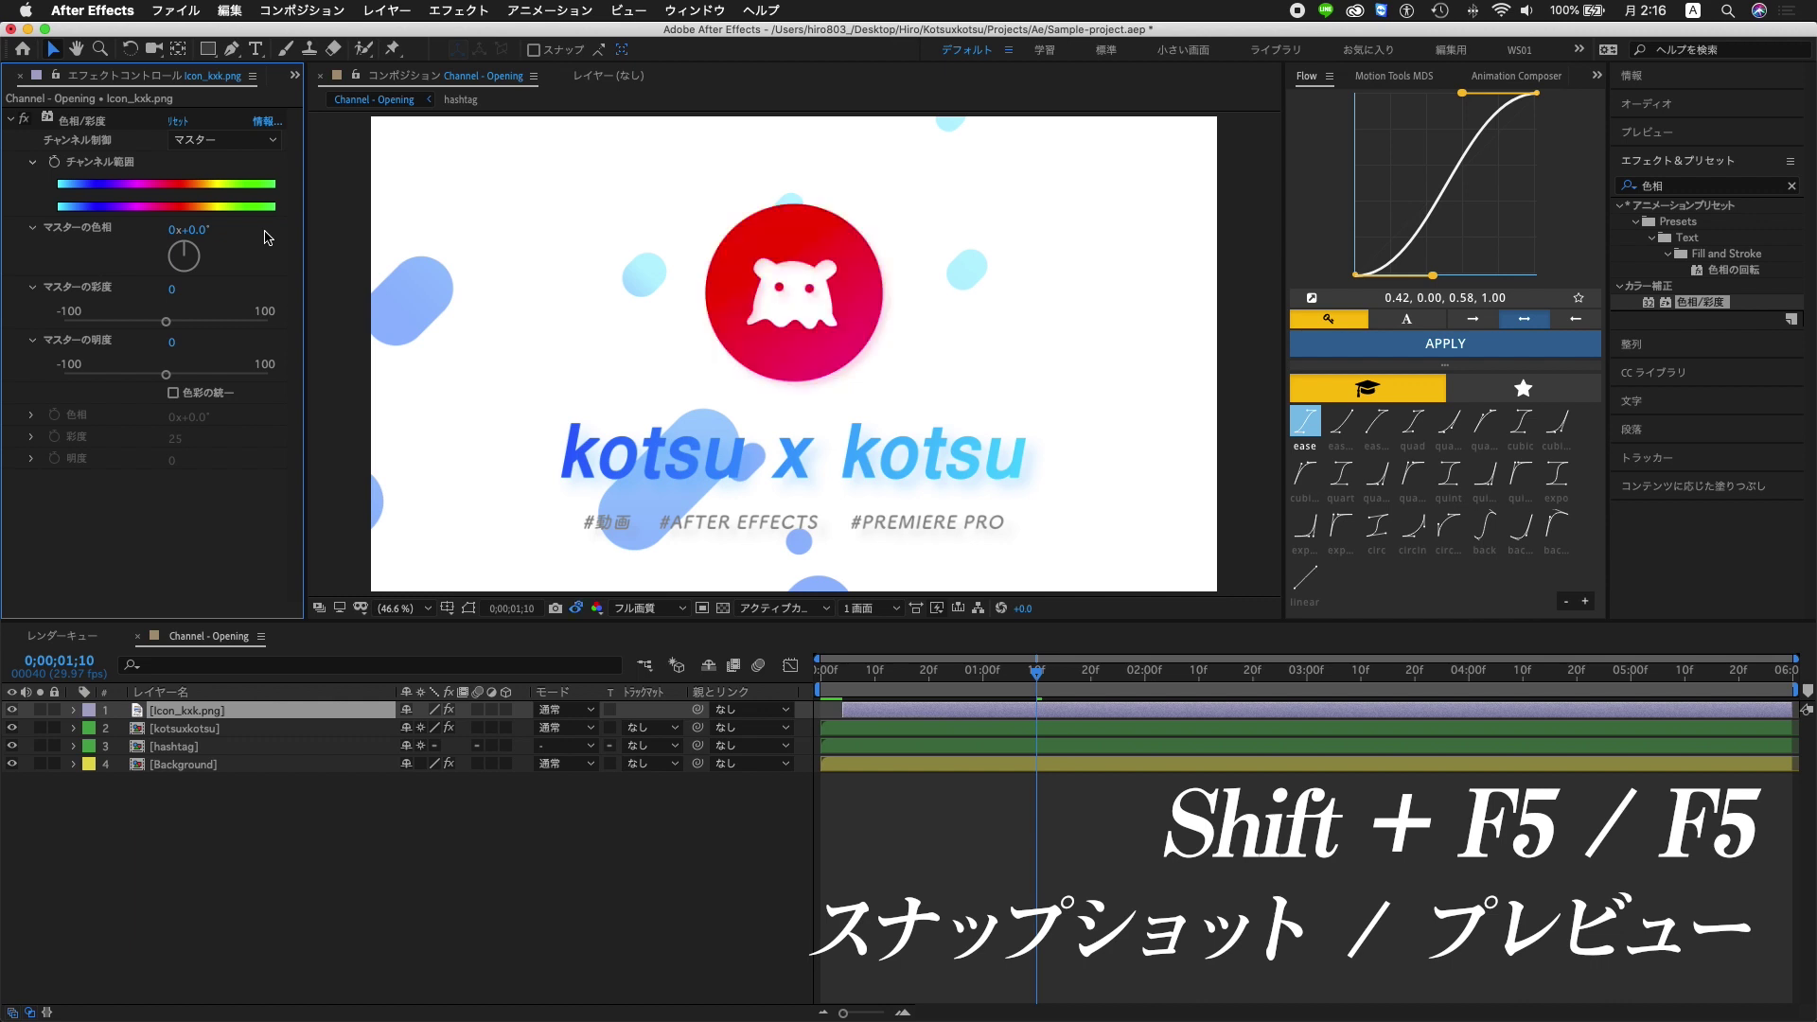
key(F5)
key(F5)
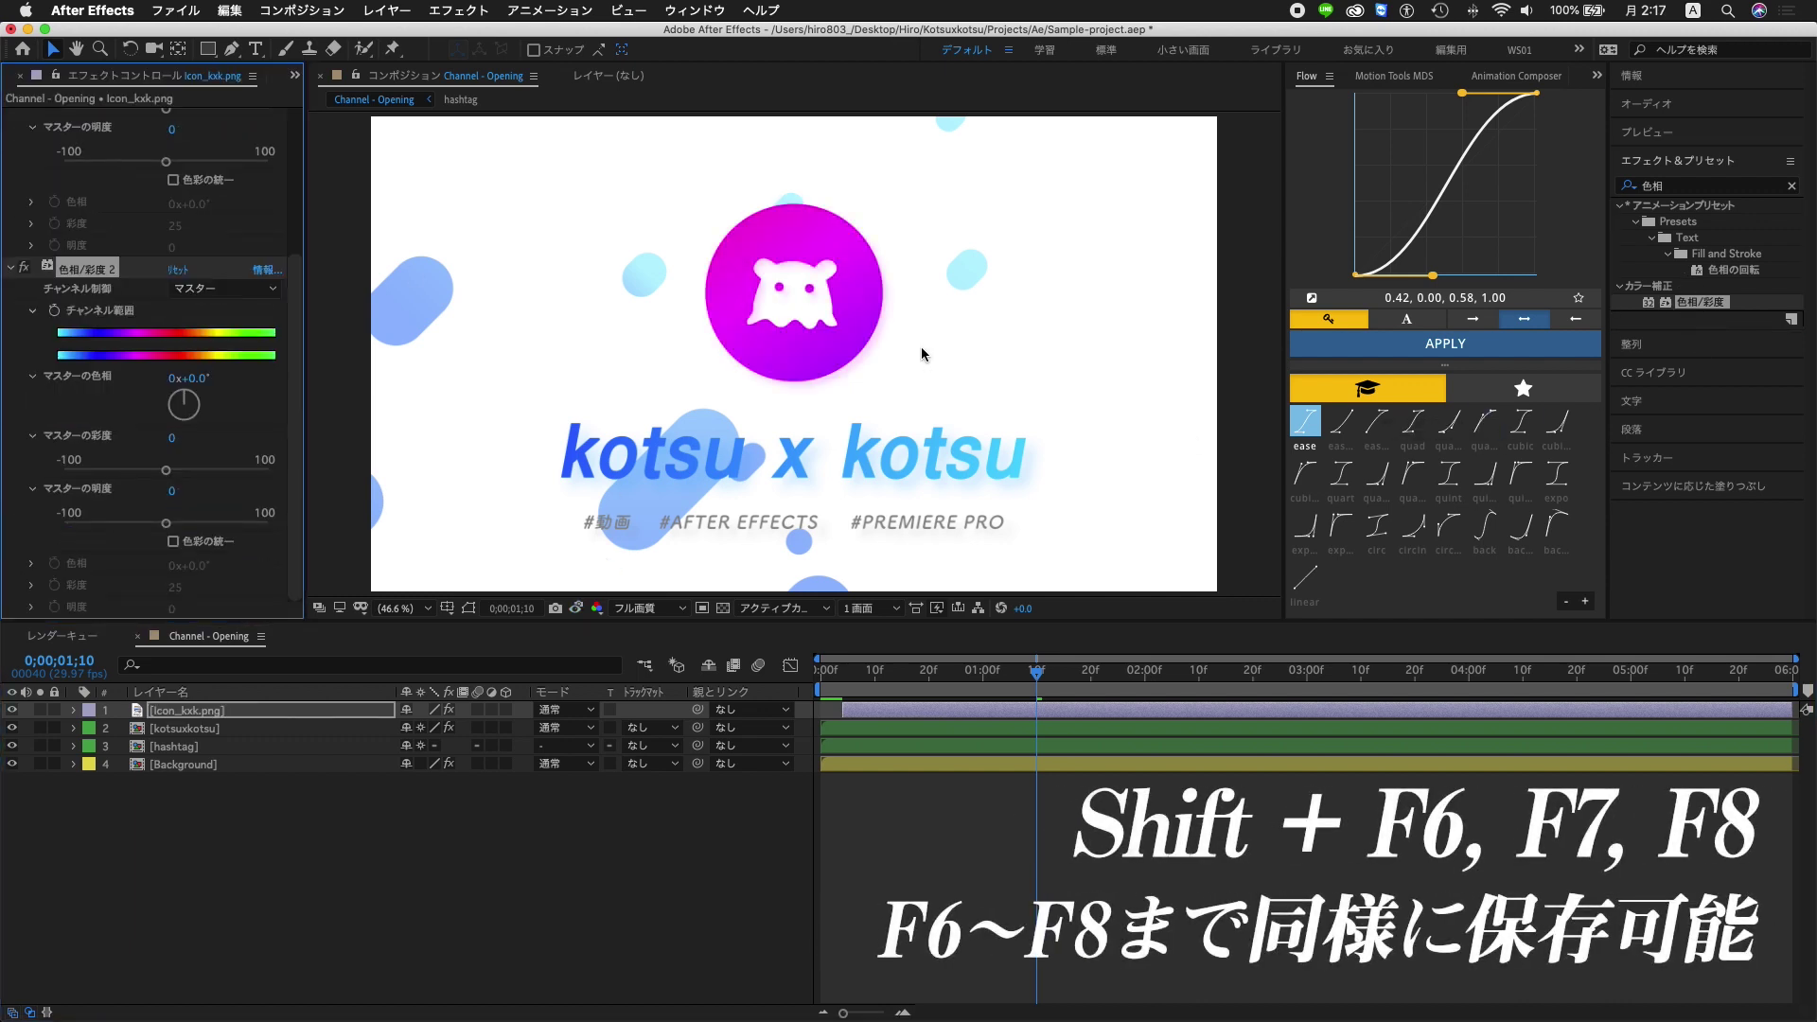
Delete the second Hue/Saturation effect from the icon layer and disable the remaining one to compare against the stored snapshot
key(Delete)
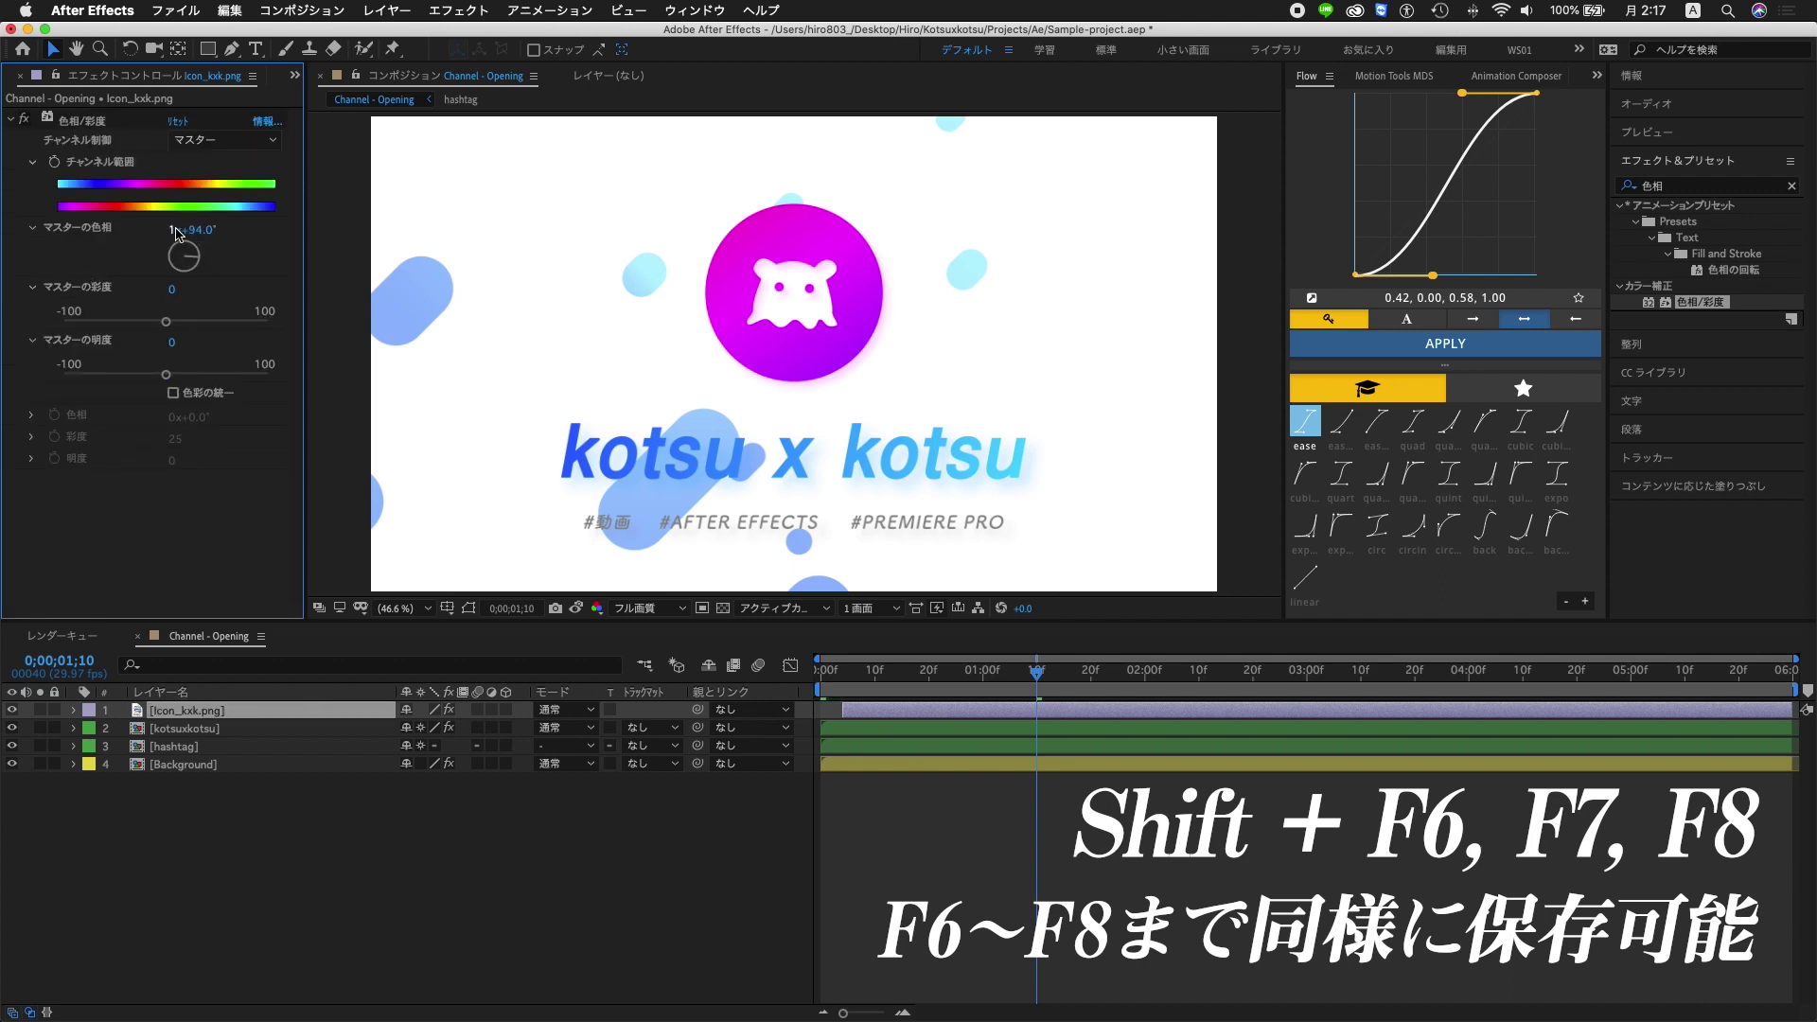
click(24, 119)
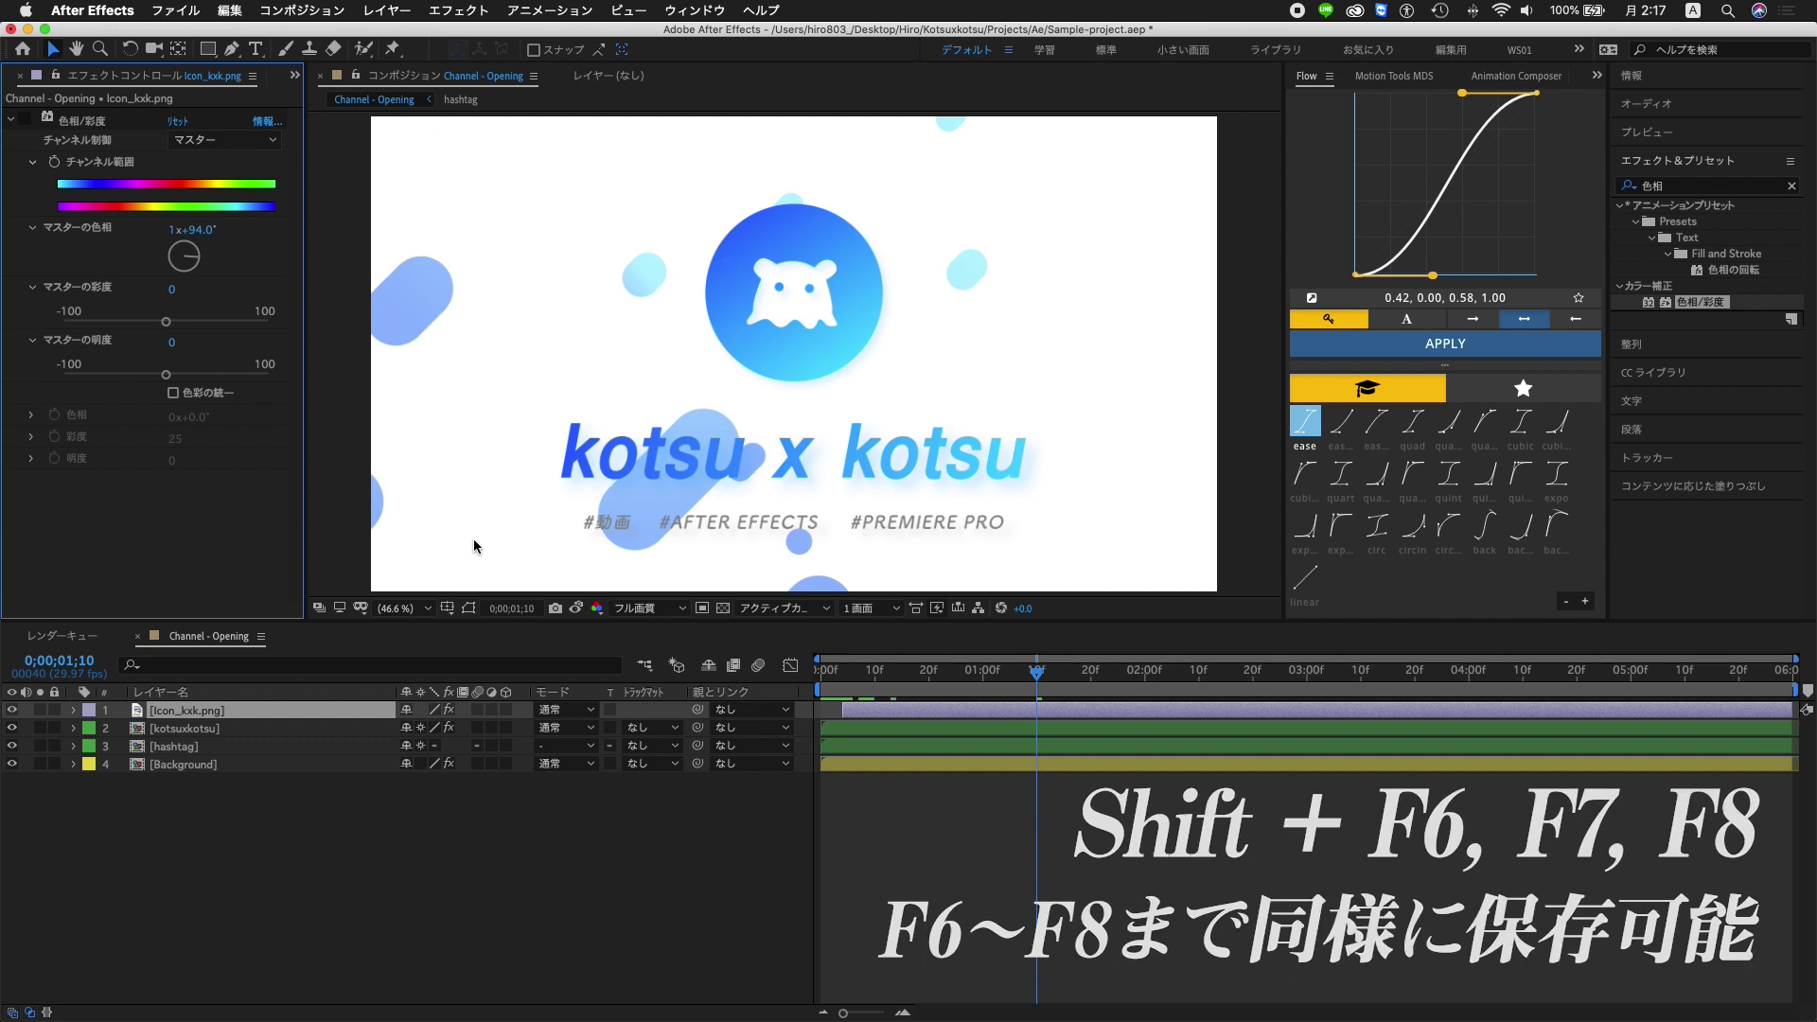
key(F5)
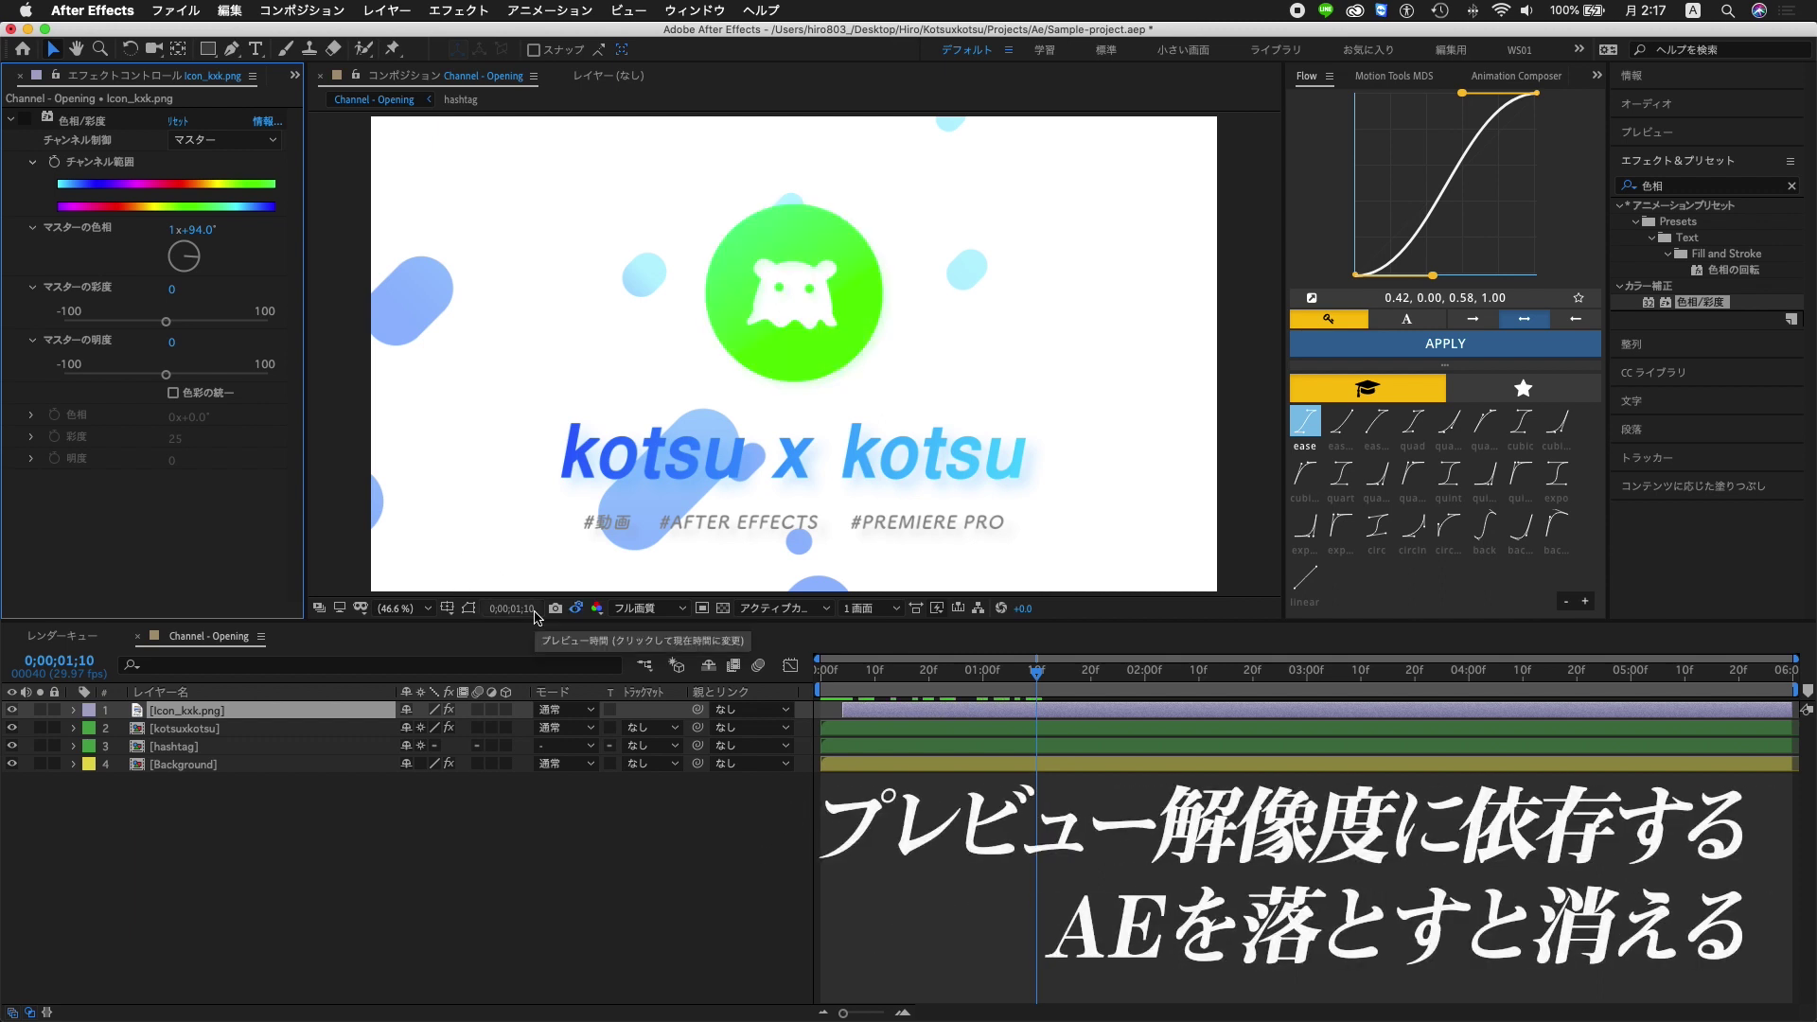
Alternate between the two stored snapshots several times to compare the icon's color versions
key(F5)
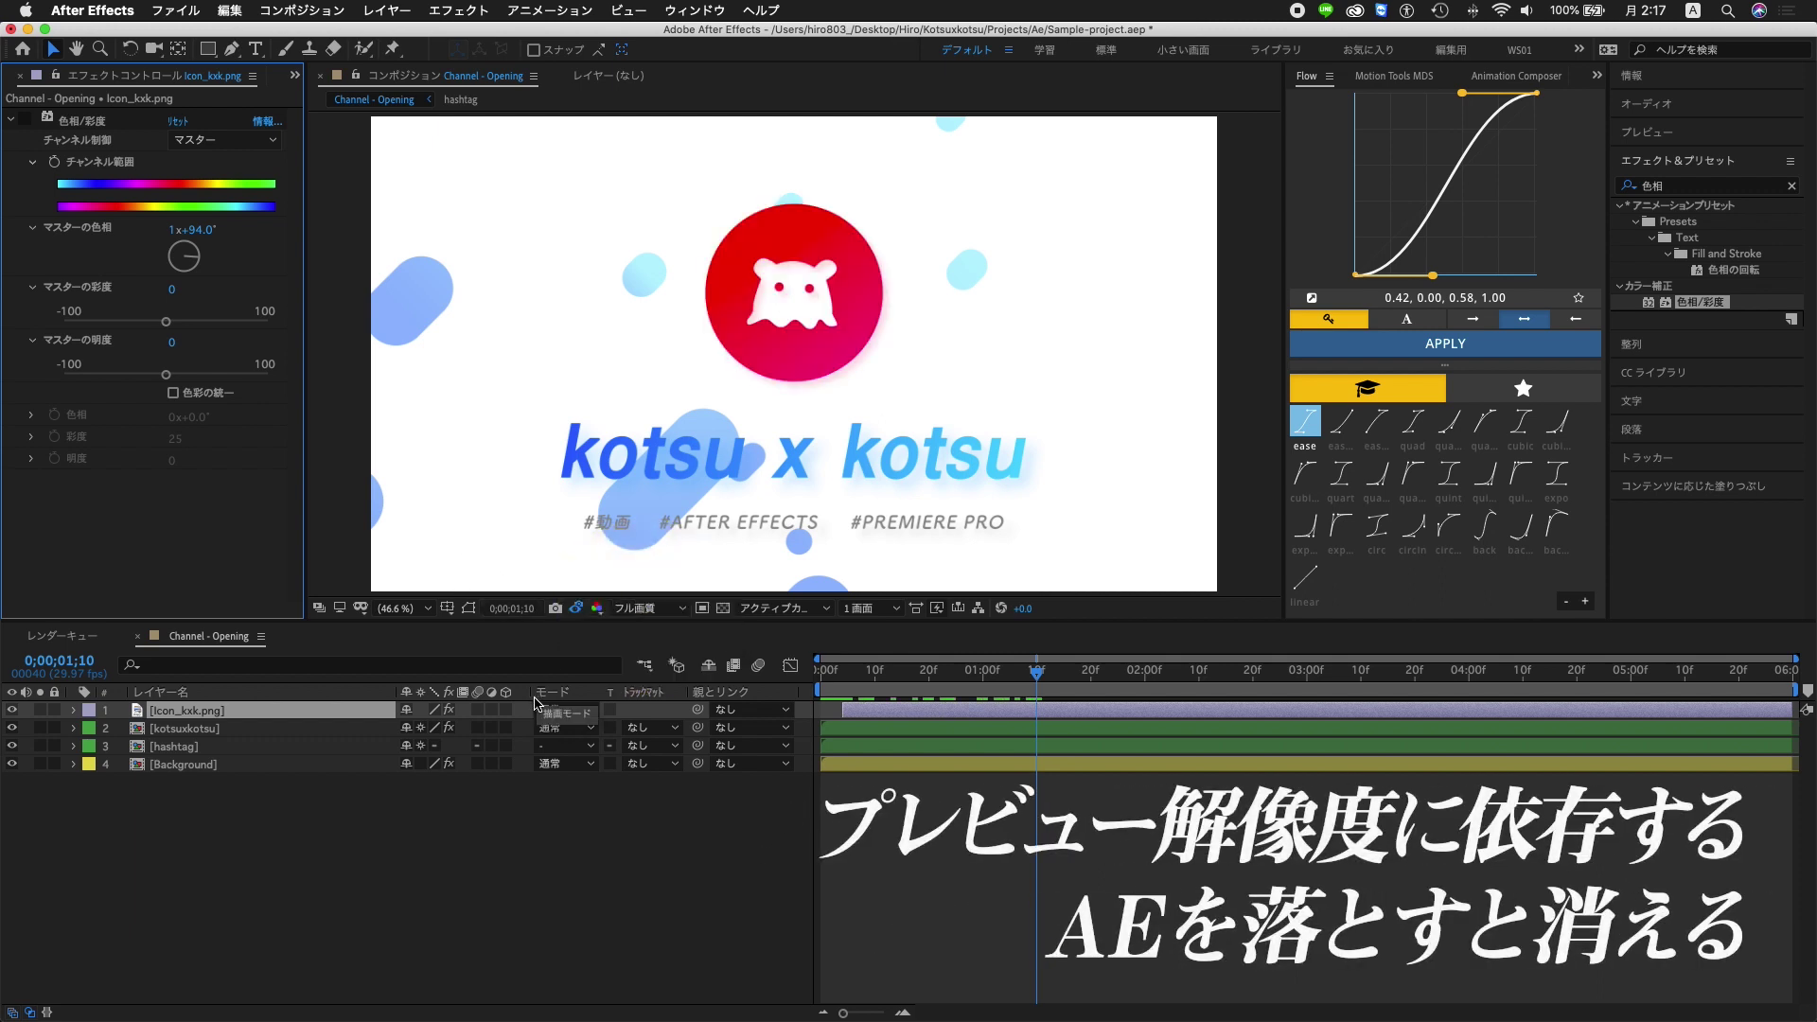
key(F6)
key(F5)
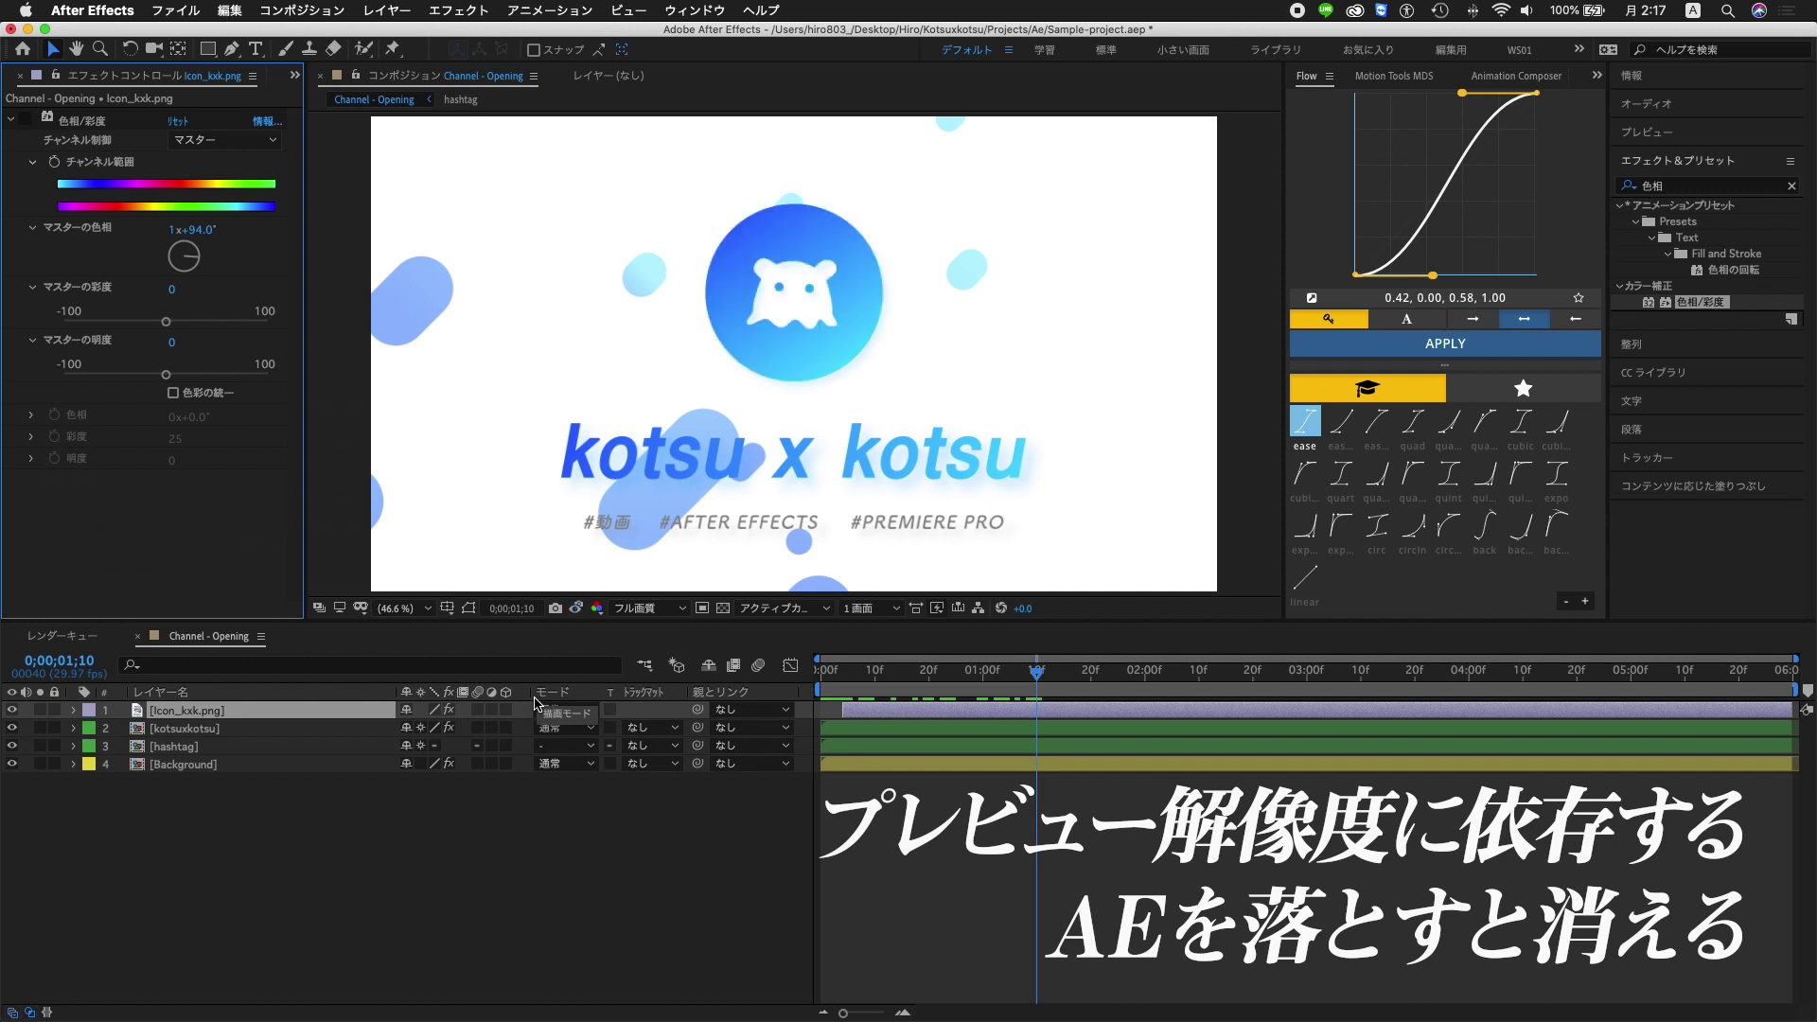
key(F5)
key(F5)
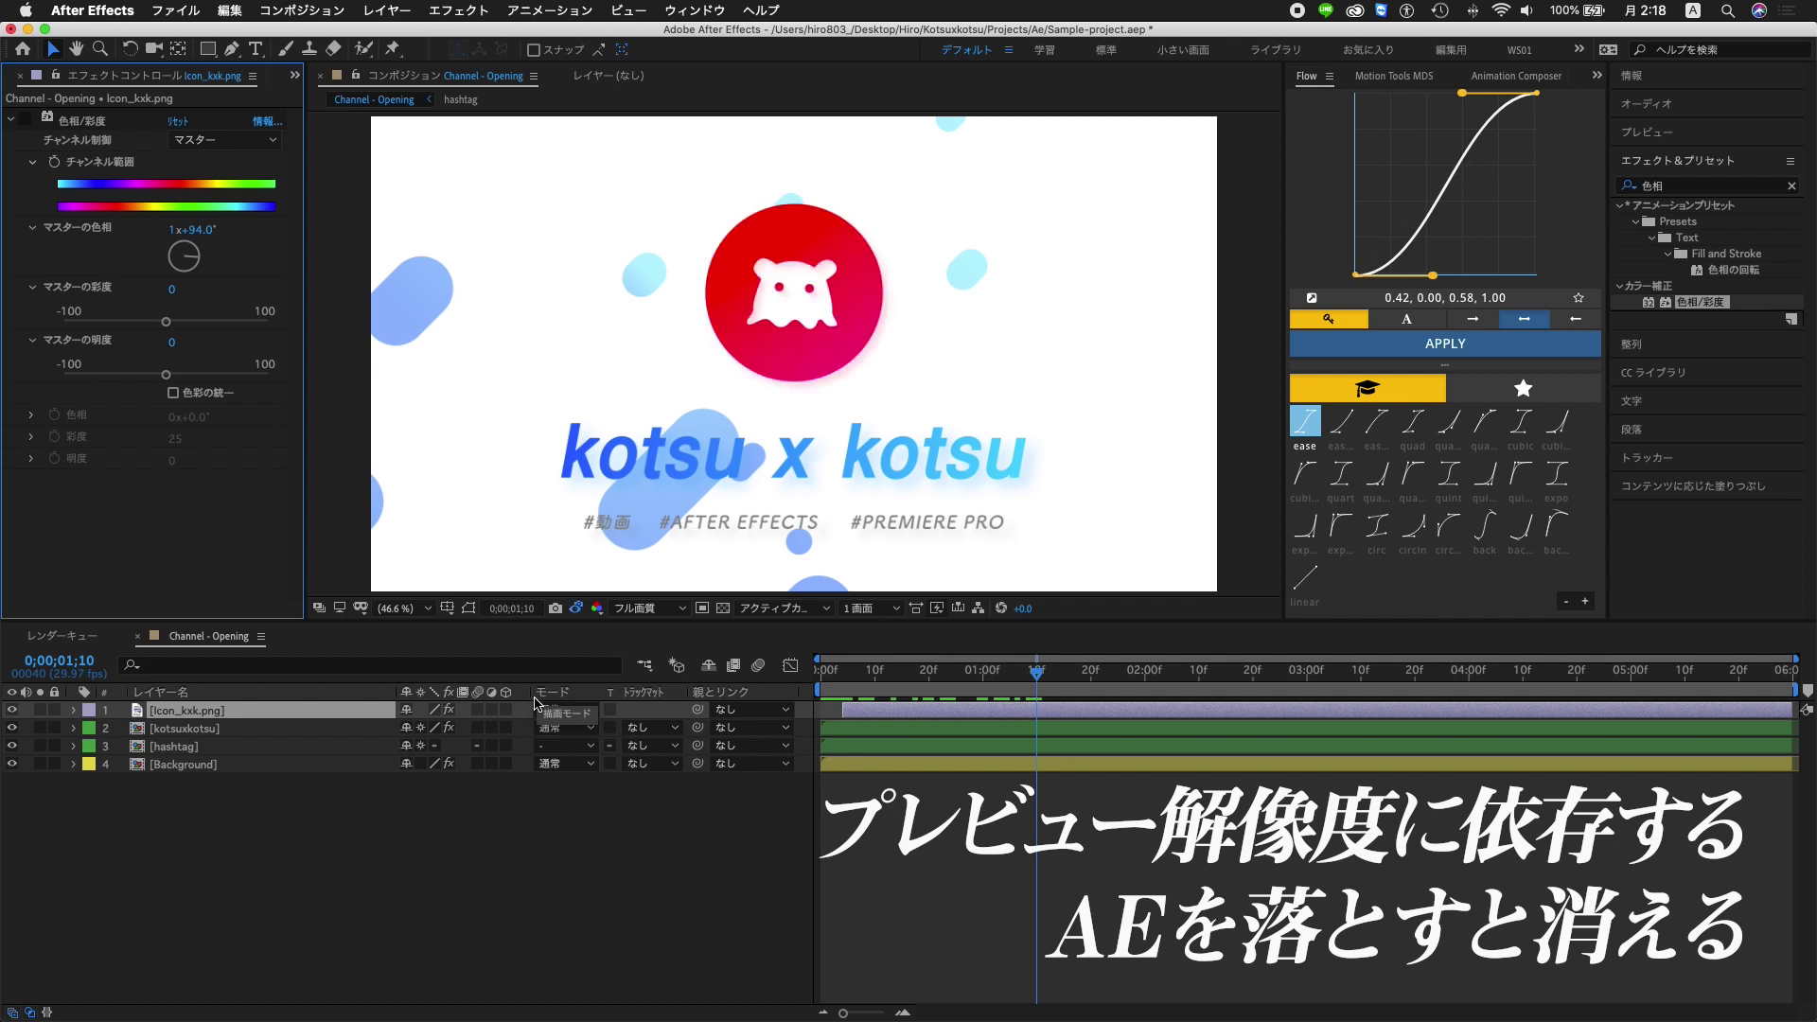
key(F6)
key(F6)
key(F5)
key(F6)
key(F5)
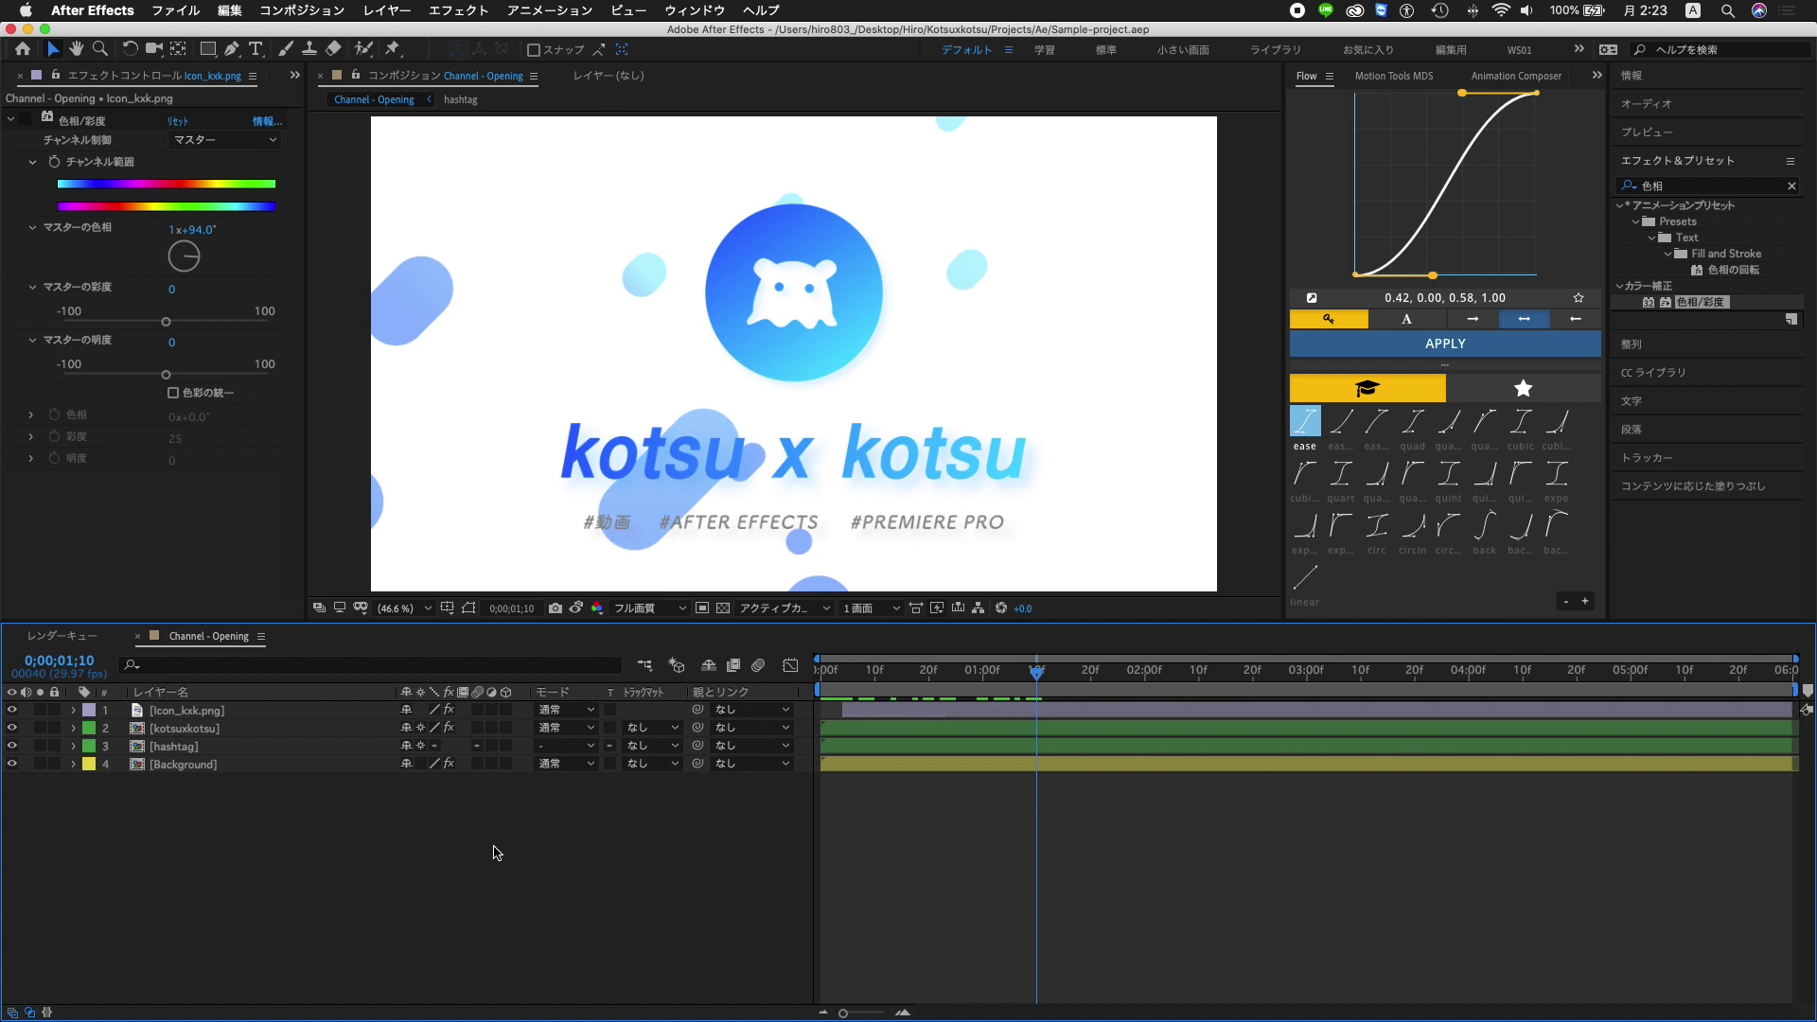
Lower the composition's preview resolution to 1/2 and further to 1/3
click(653, 608)
click(655, 643)
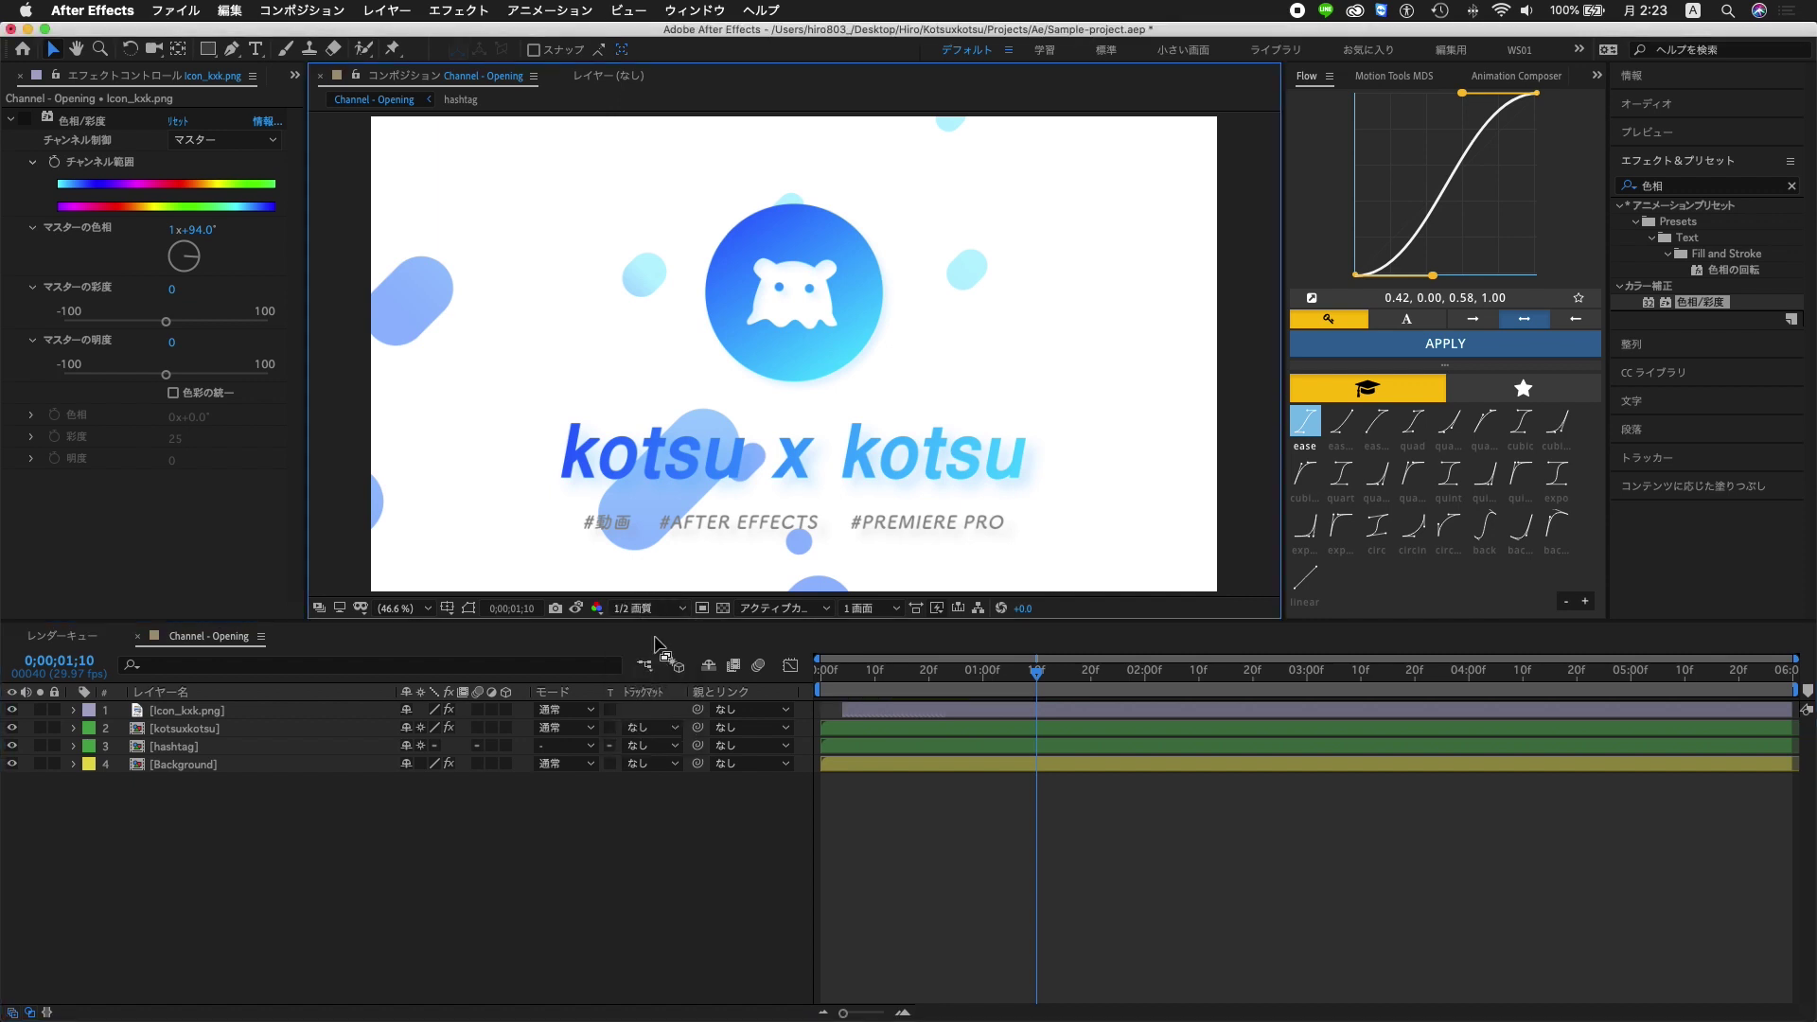
click(653, 609)
click(651, 698)
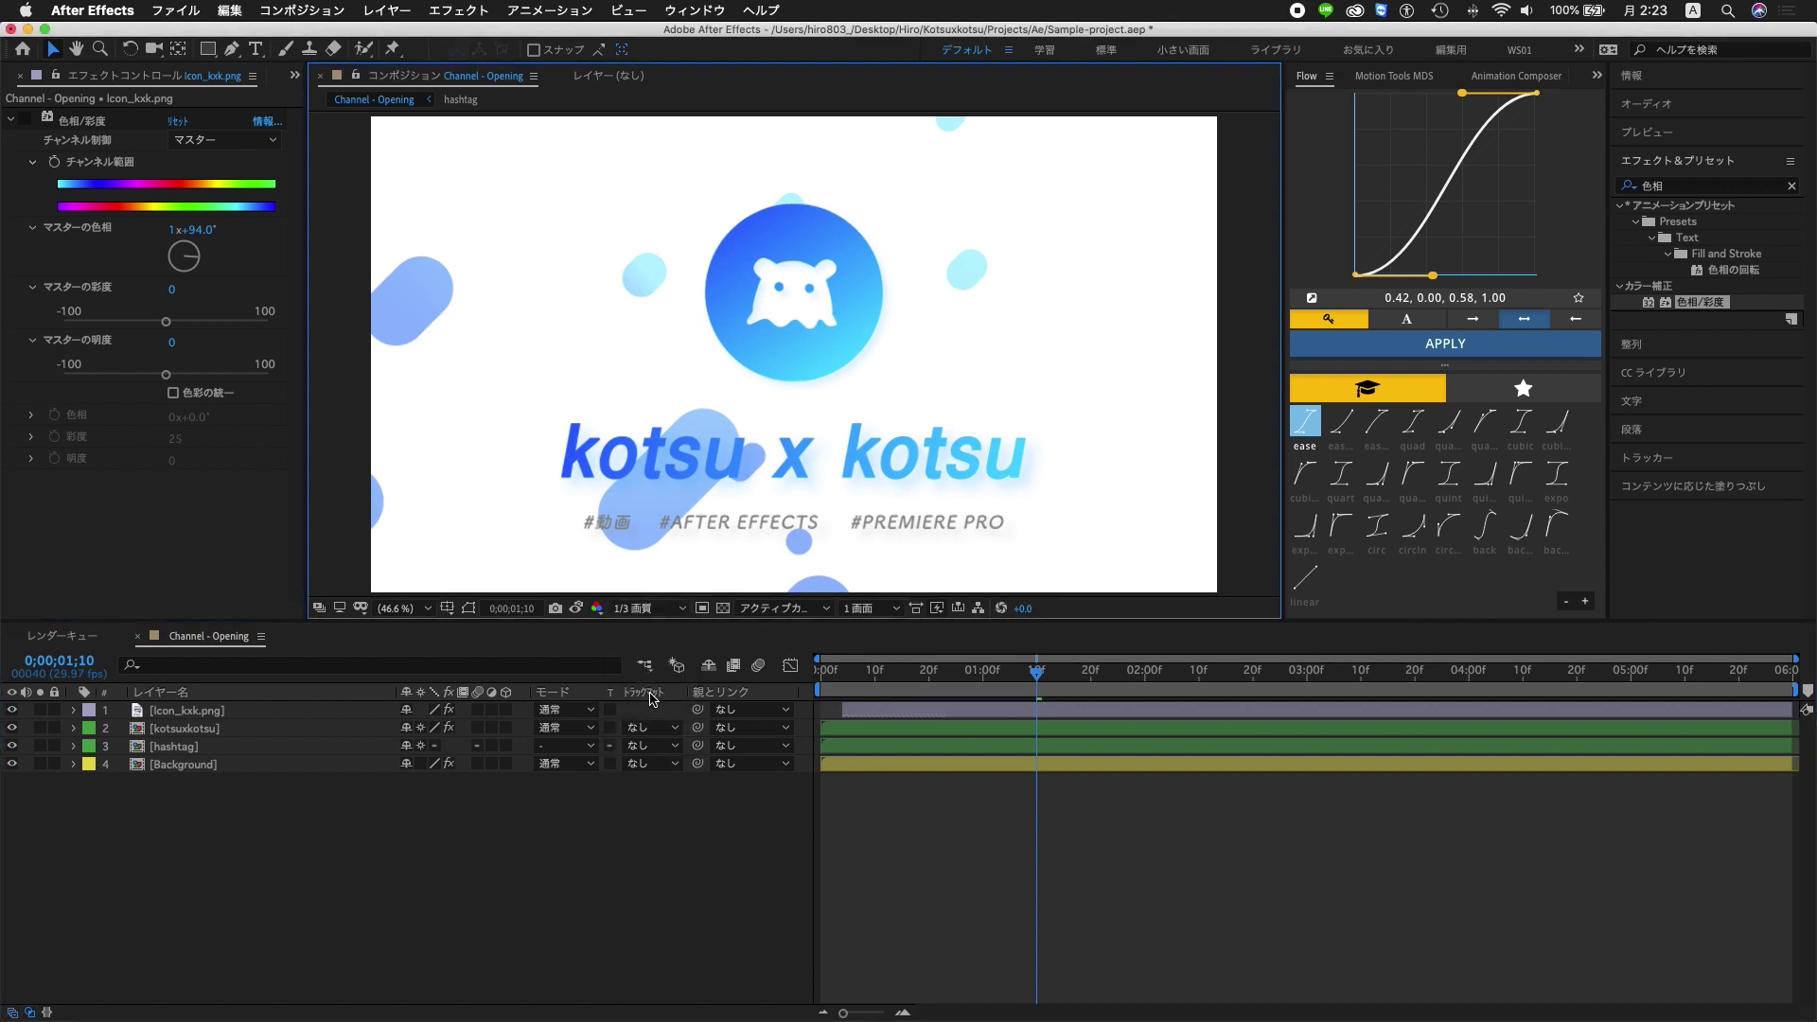
click(486, 899)
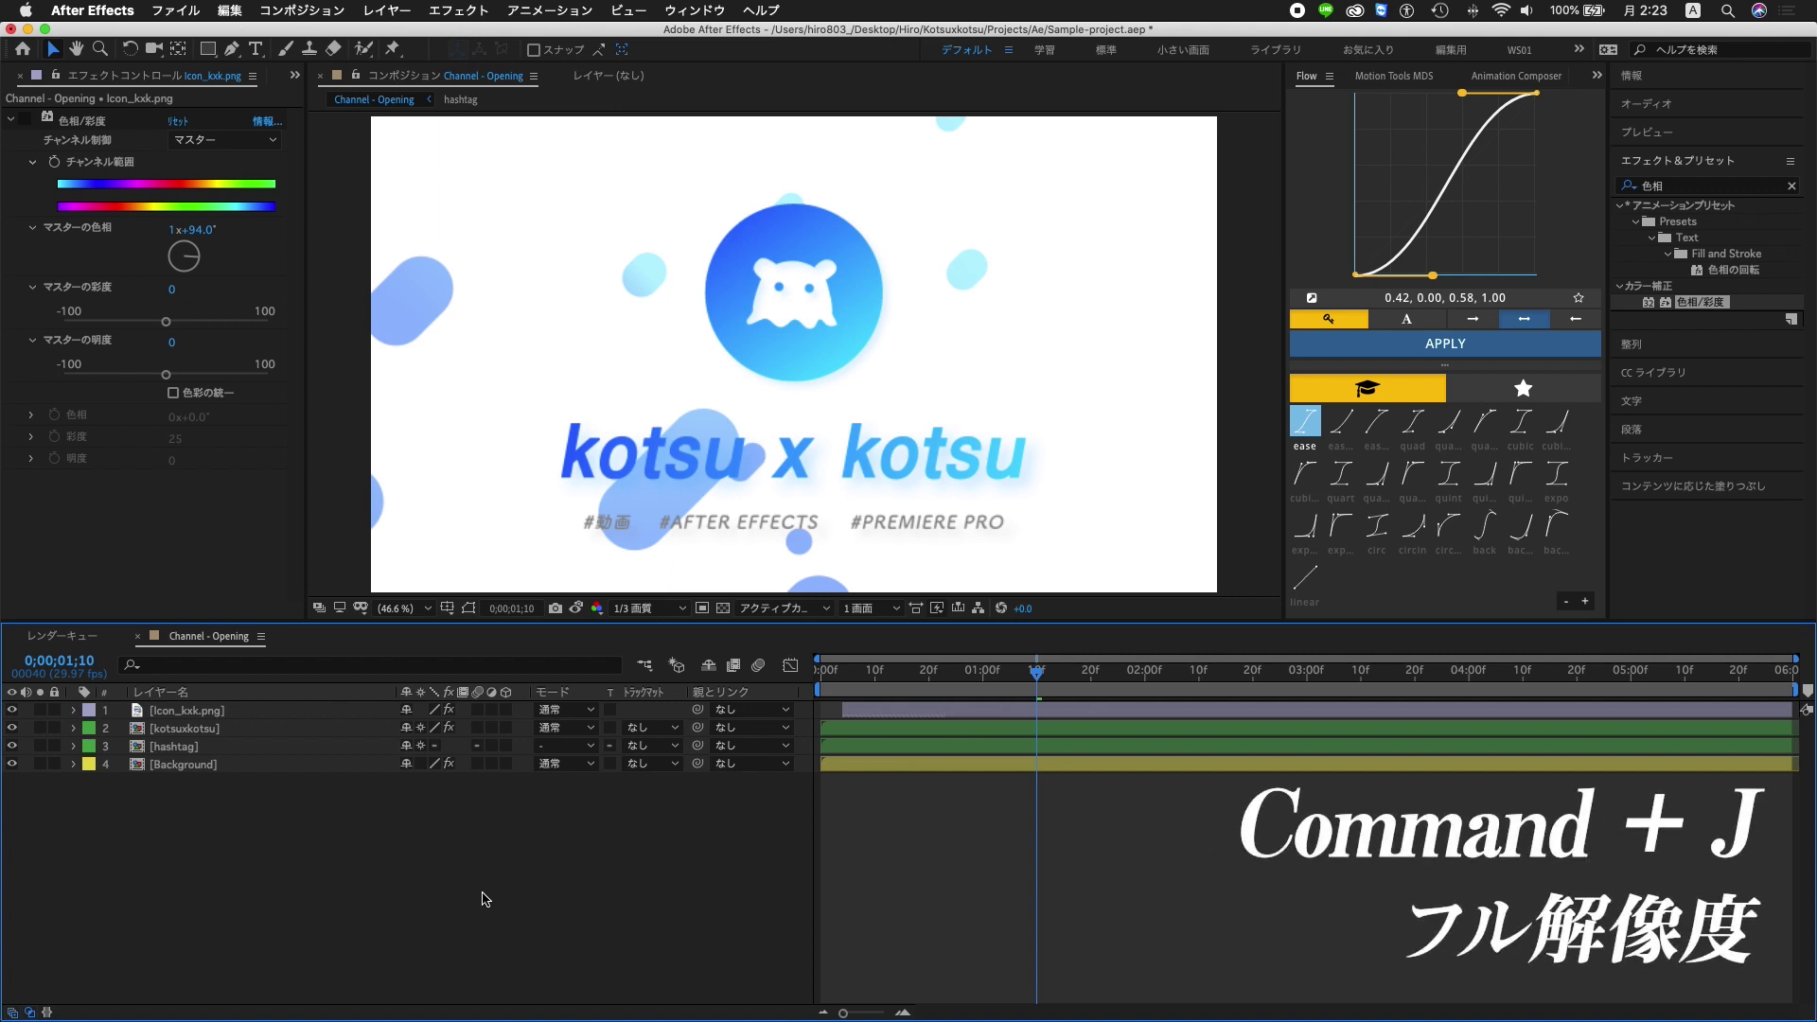
Switch the composition's preview resolution through full, 1/2 and custom
key(cmd+j)
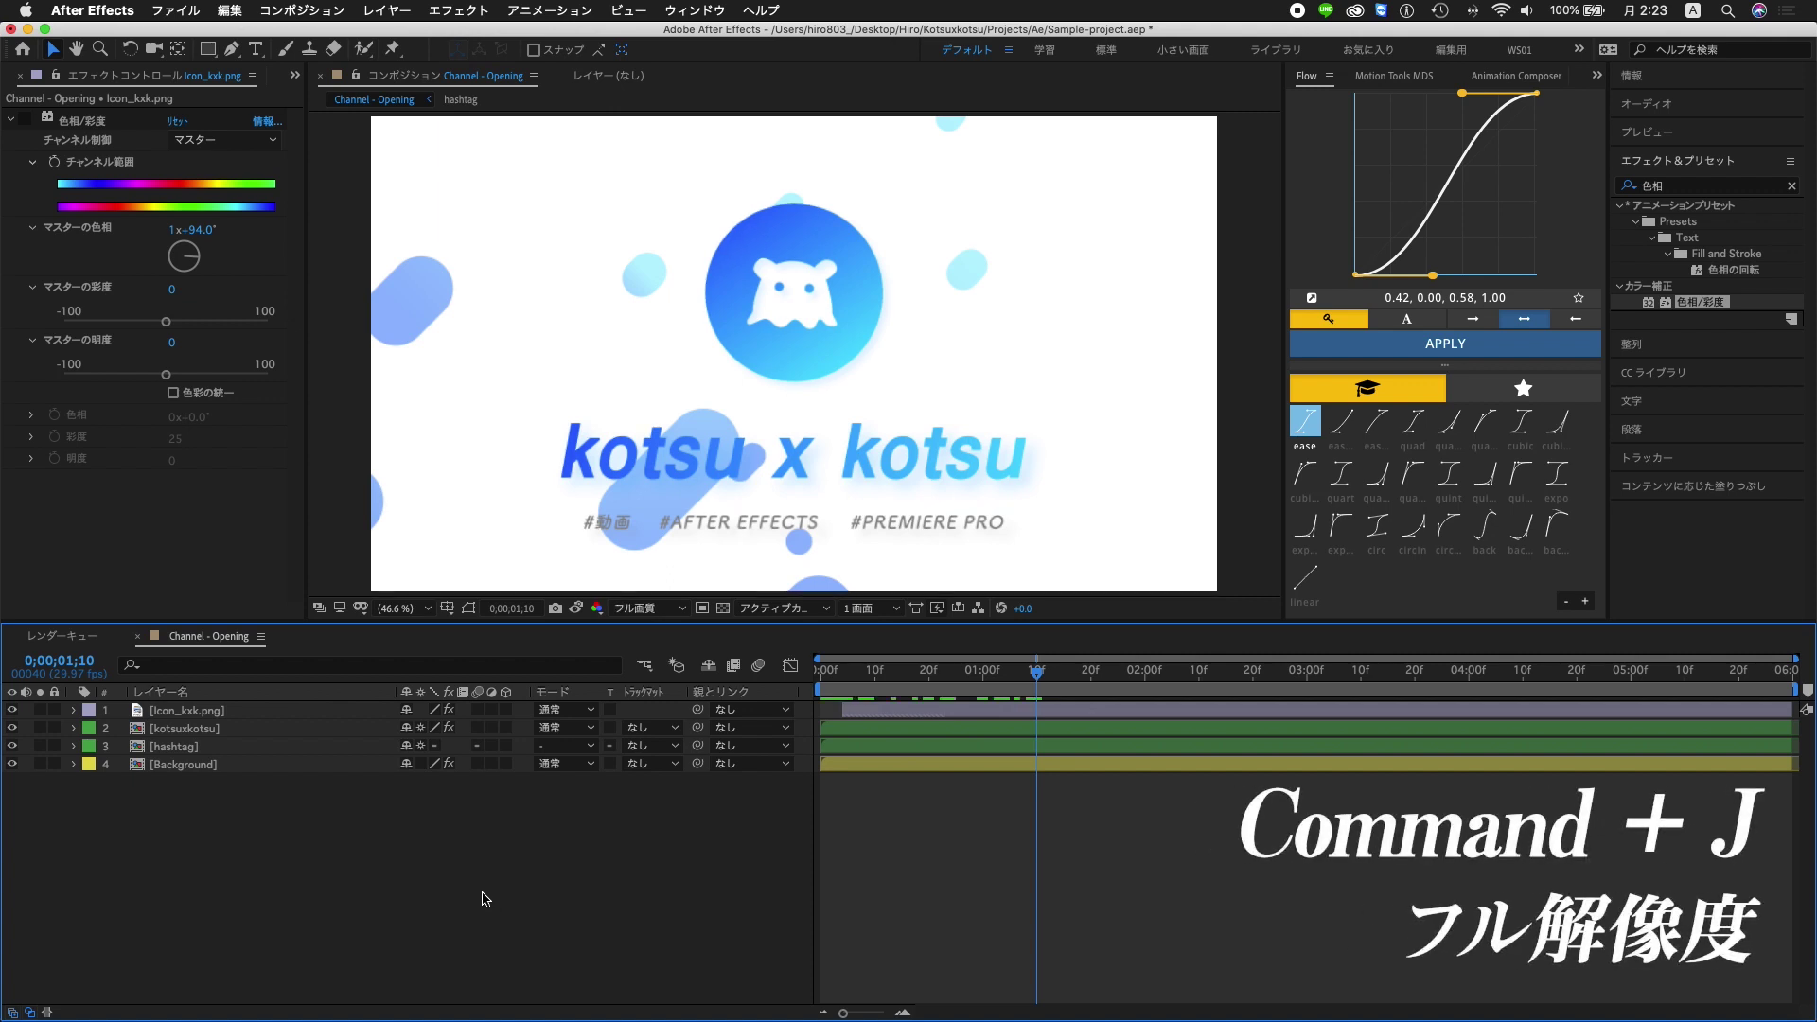
key(cmd+shift+j)
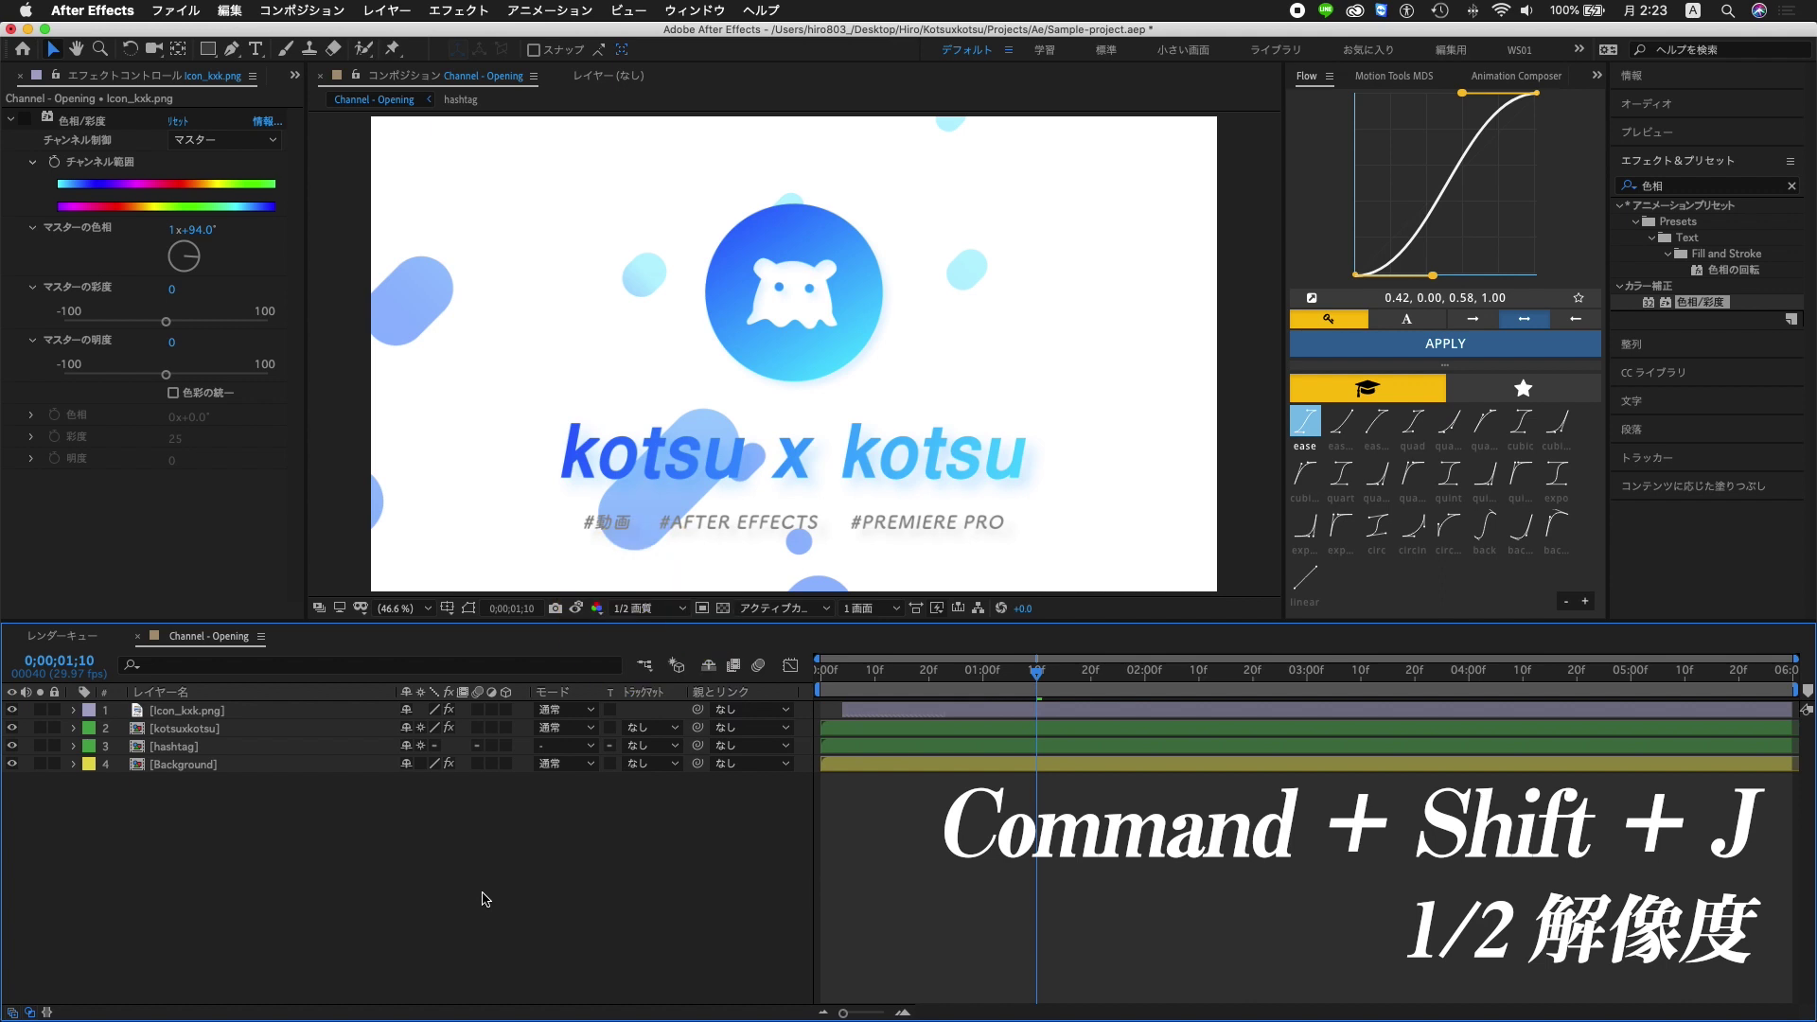
key(super+alt+j)
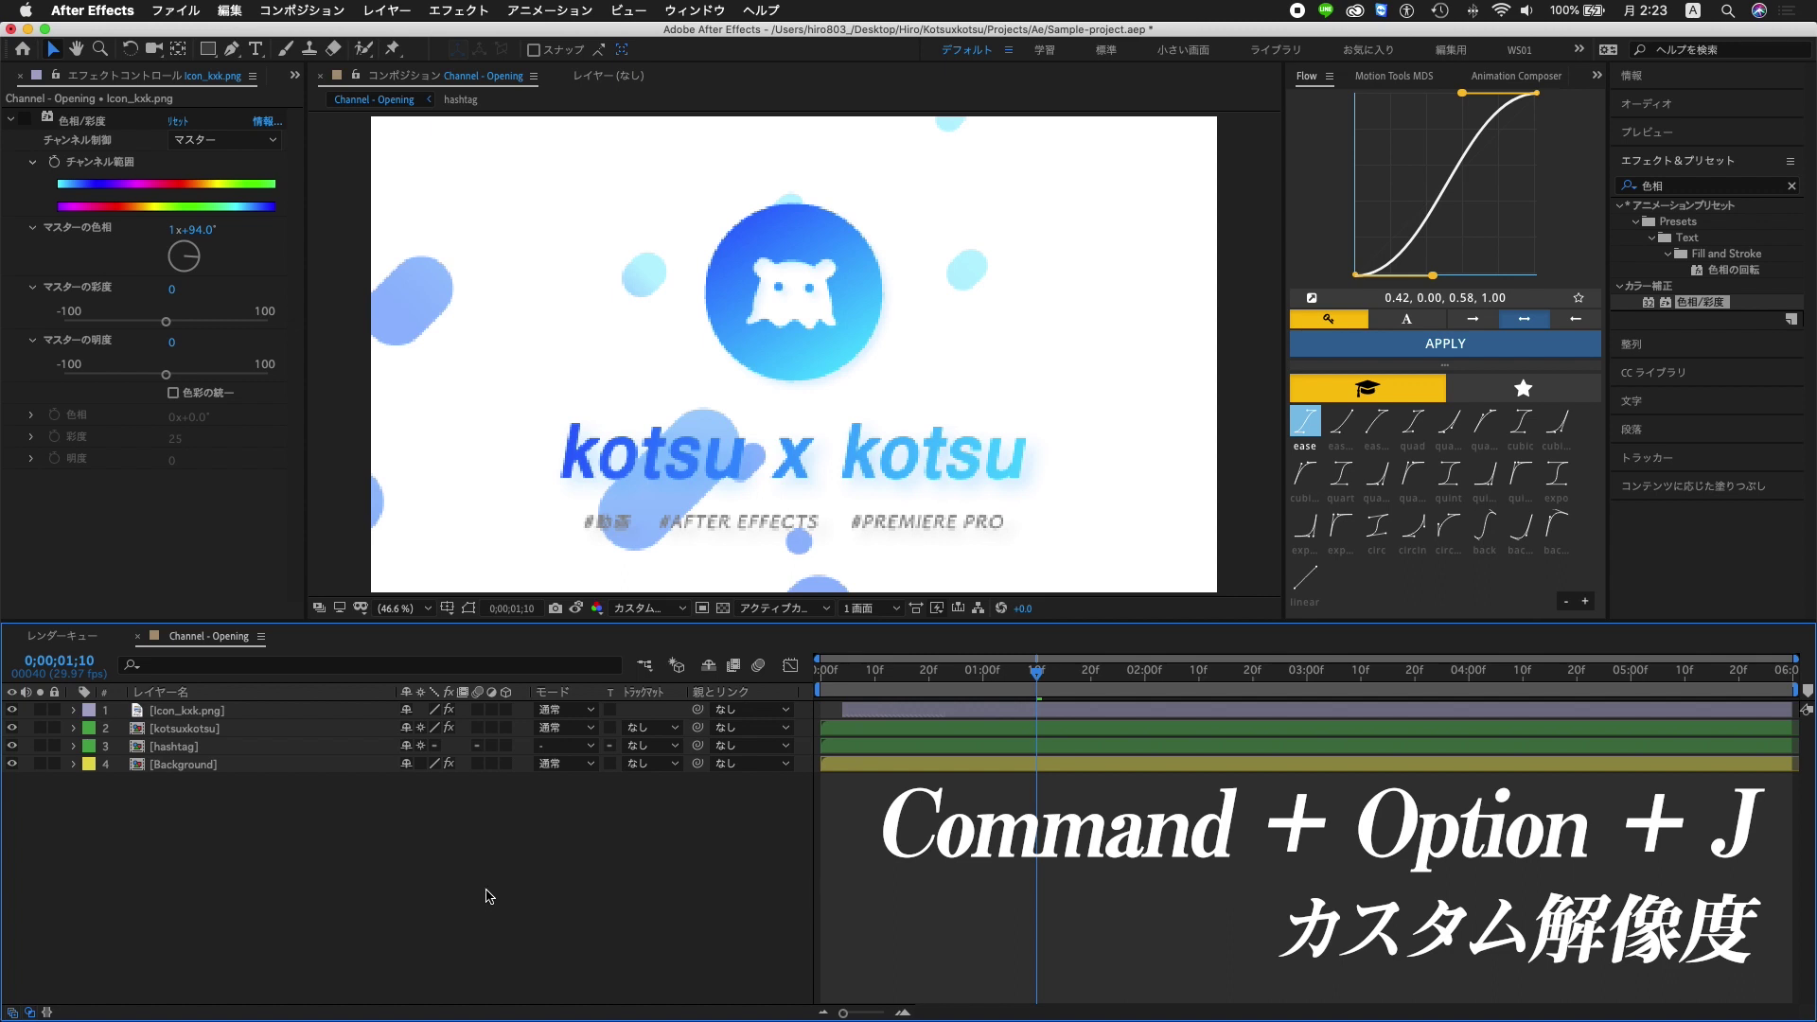
Reveal the Icon_kxk.png layer's Position, Scale and Rotation properties in the timeline and preview the composition from the start
drag(1037, 672, 1014, 672)
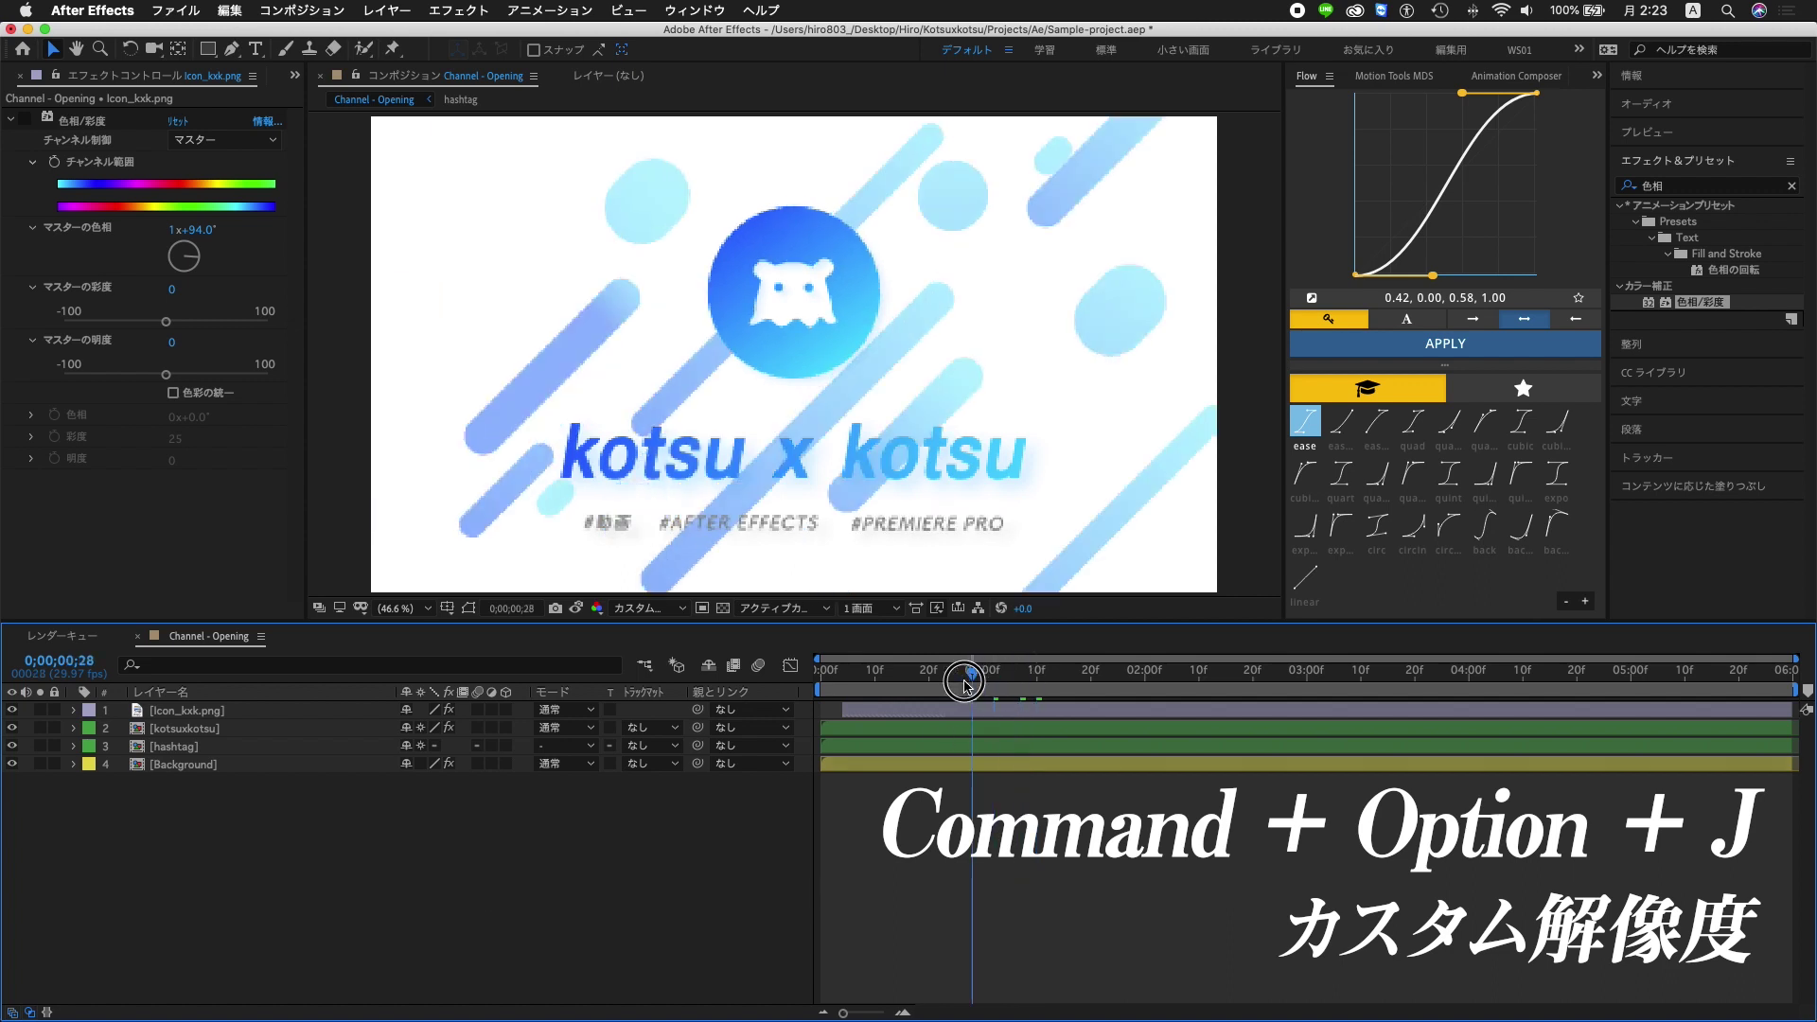
click(172, 711)
key(p)
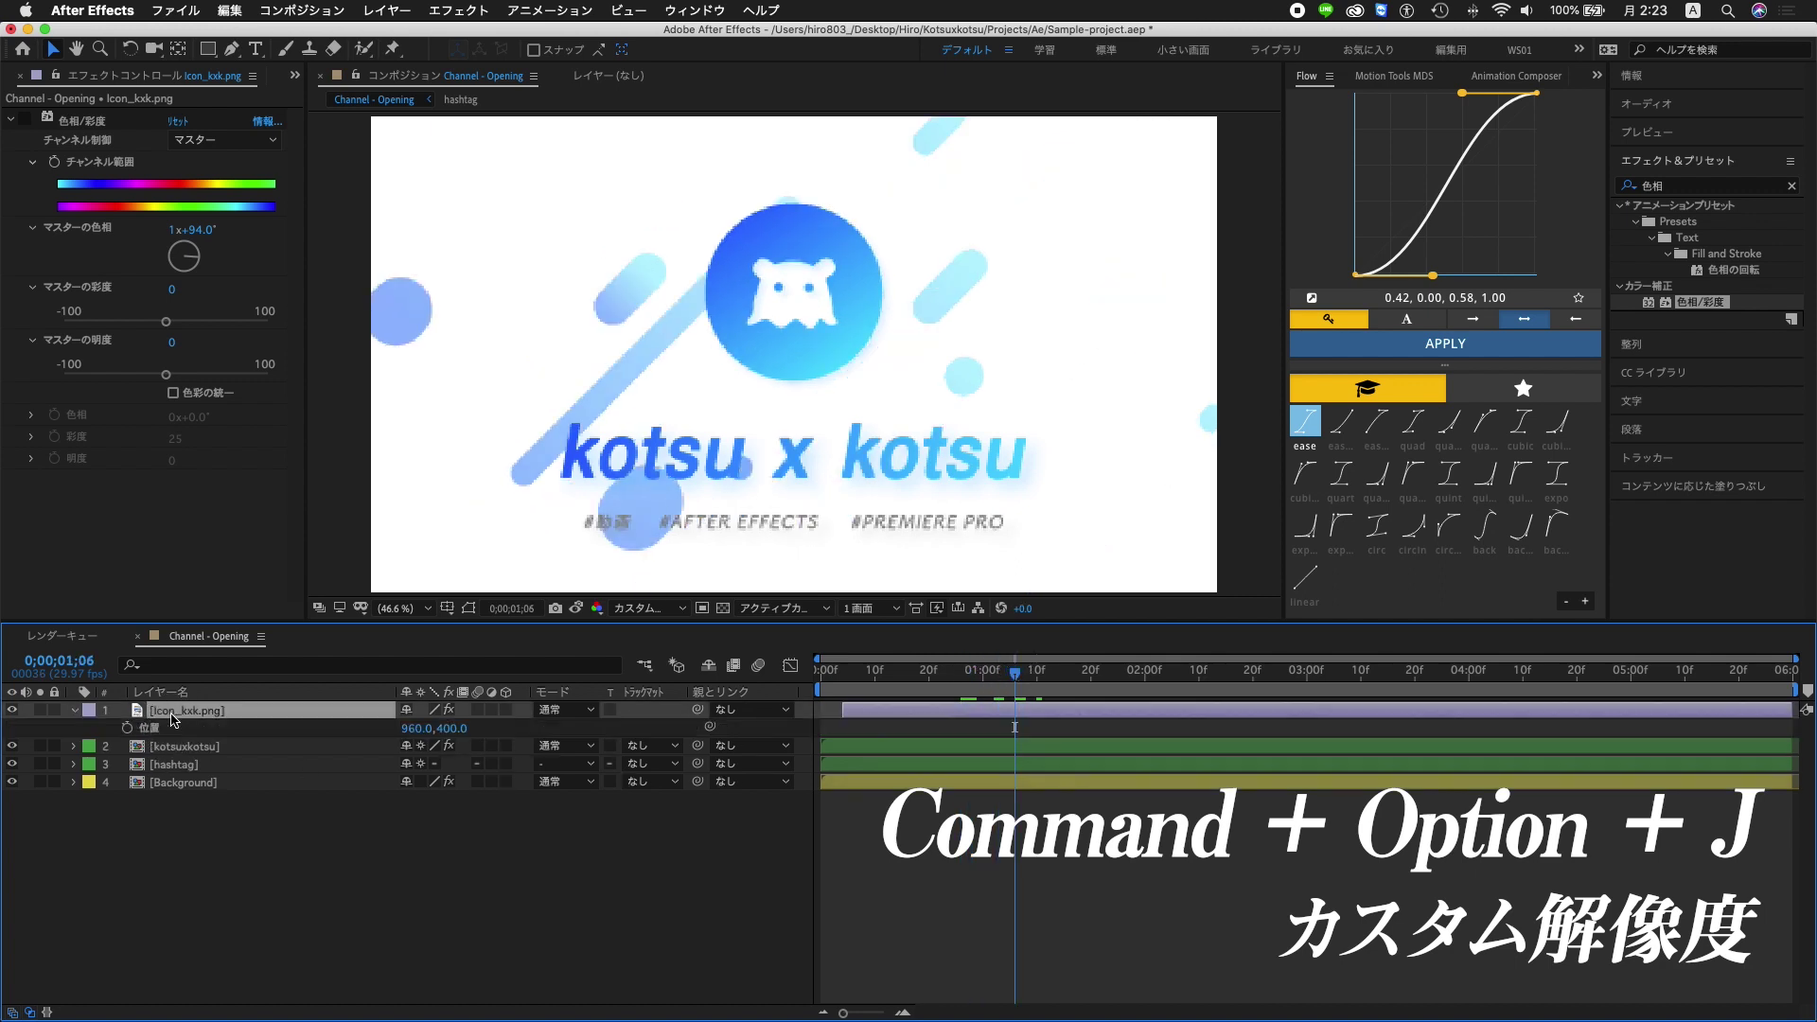
key(s)
key(shift+r)
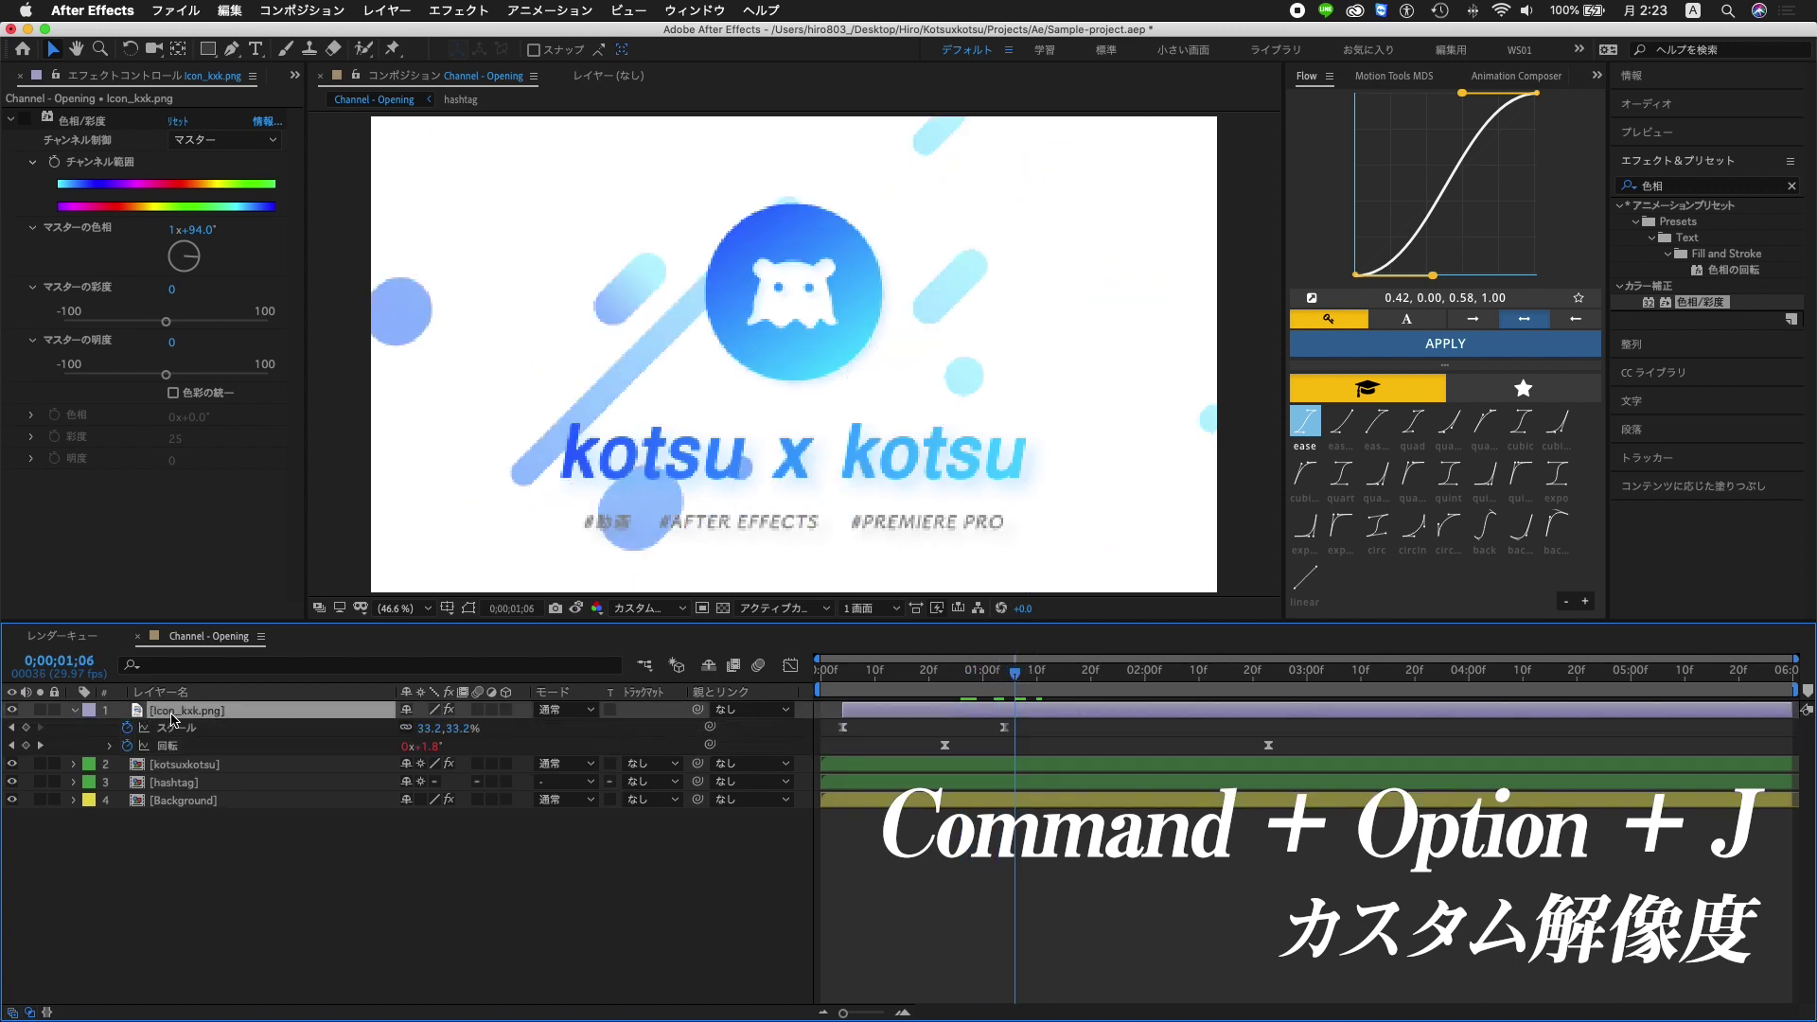
drag(909, 674, 832, 683)
key(space)
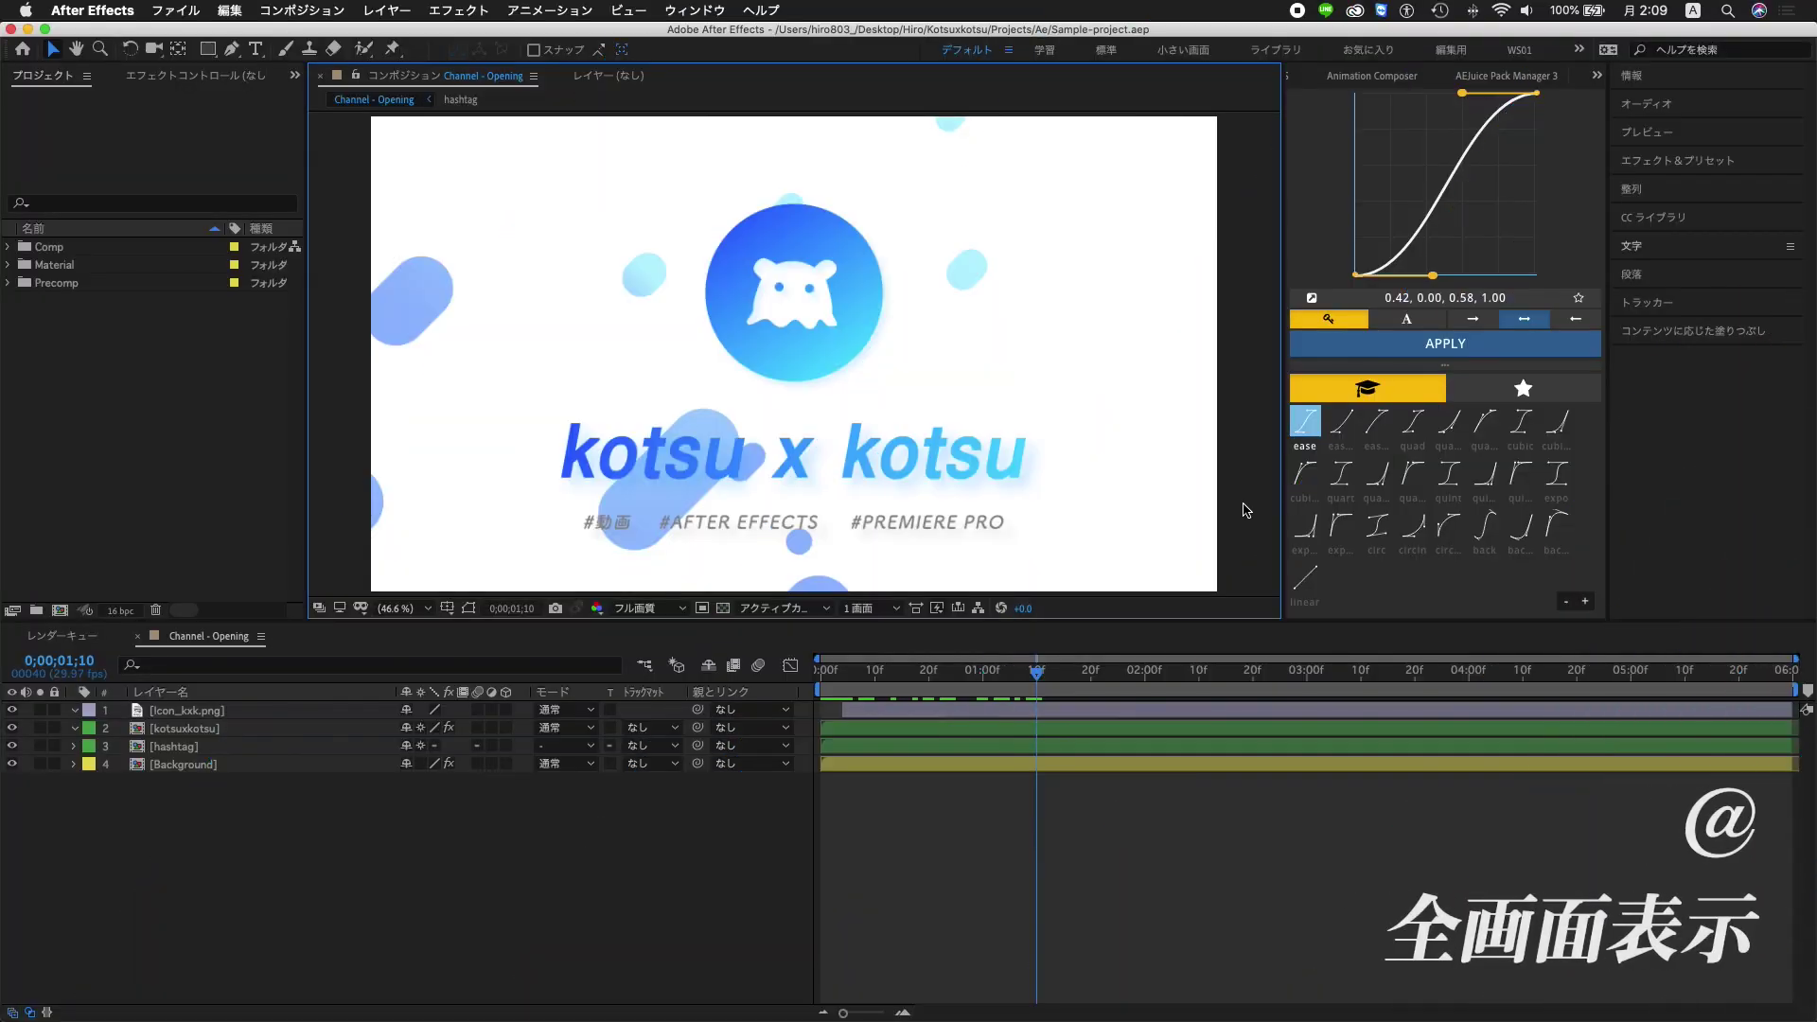
Maximize and restore the Composition, Timeline and Project panels one after another
key(at)
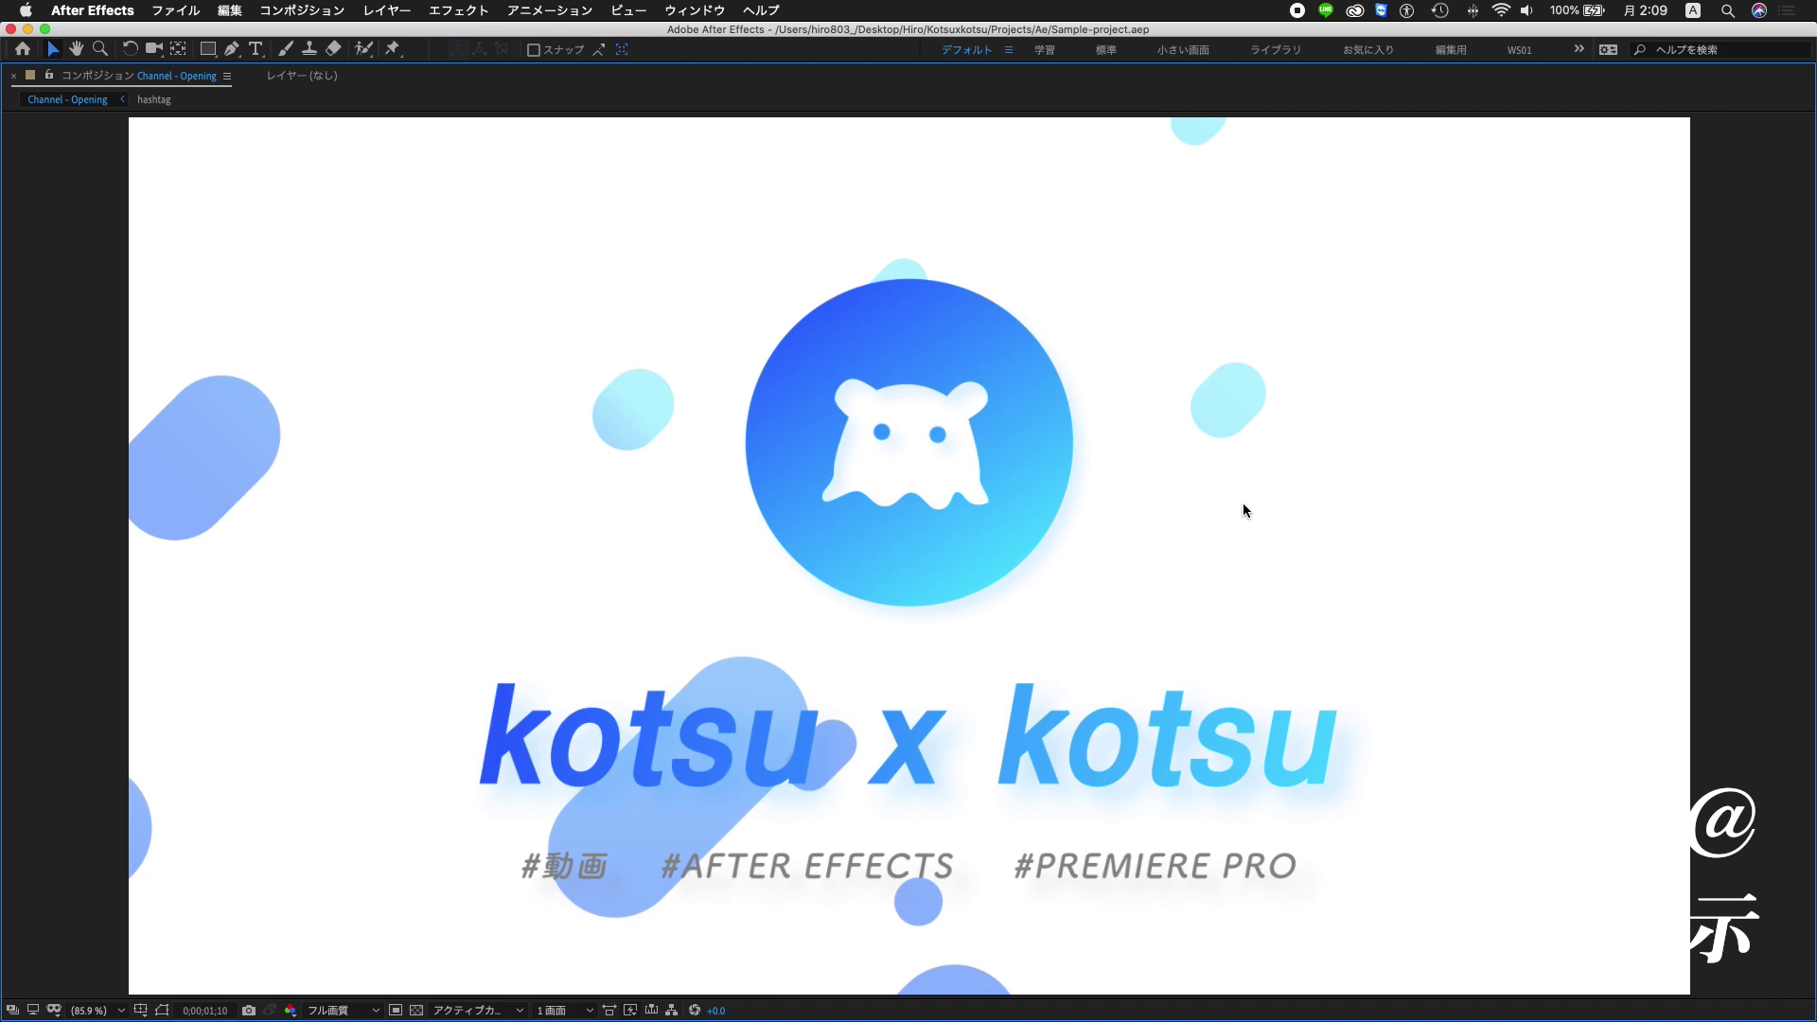
key(at)
key(at)
key(at)
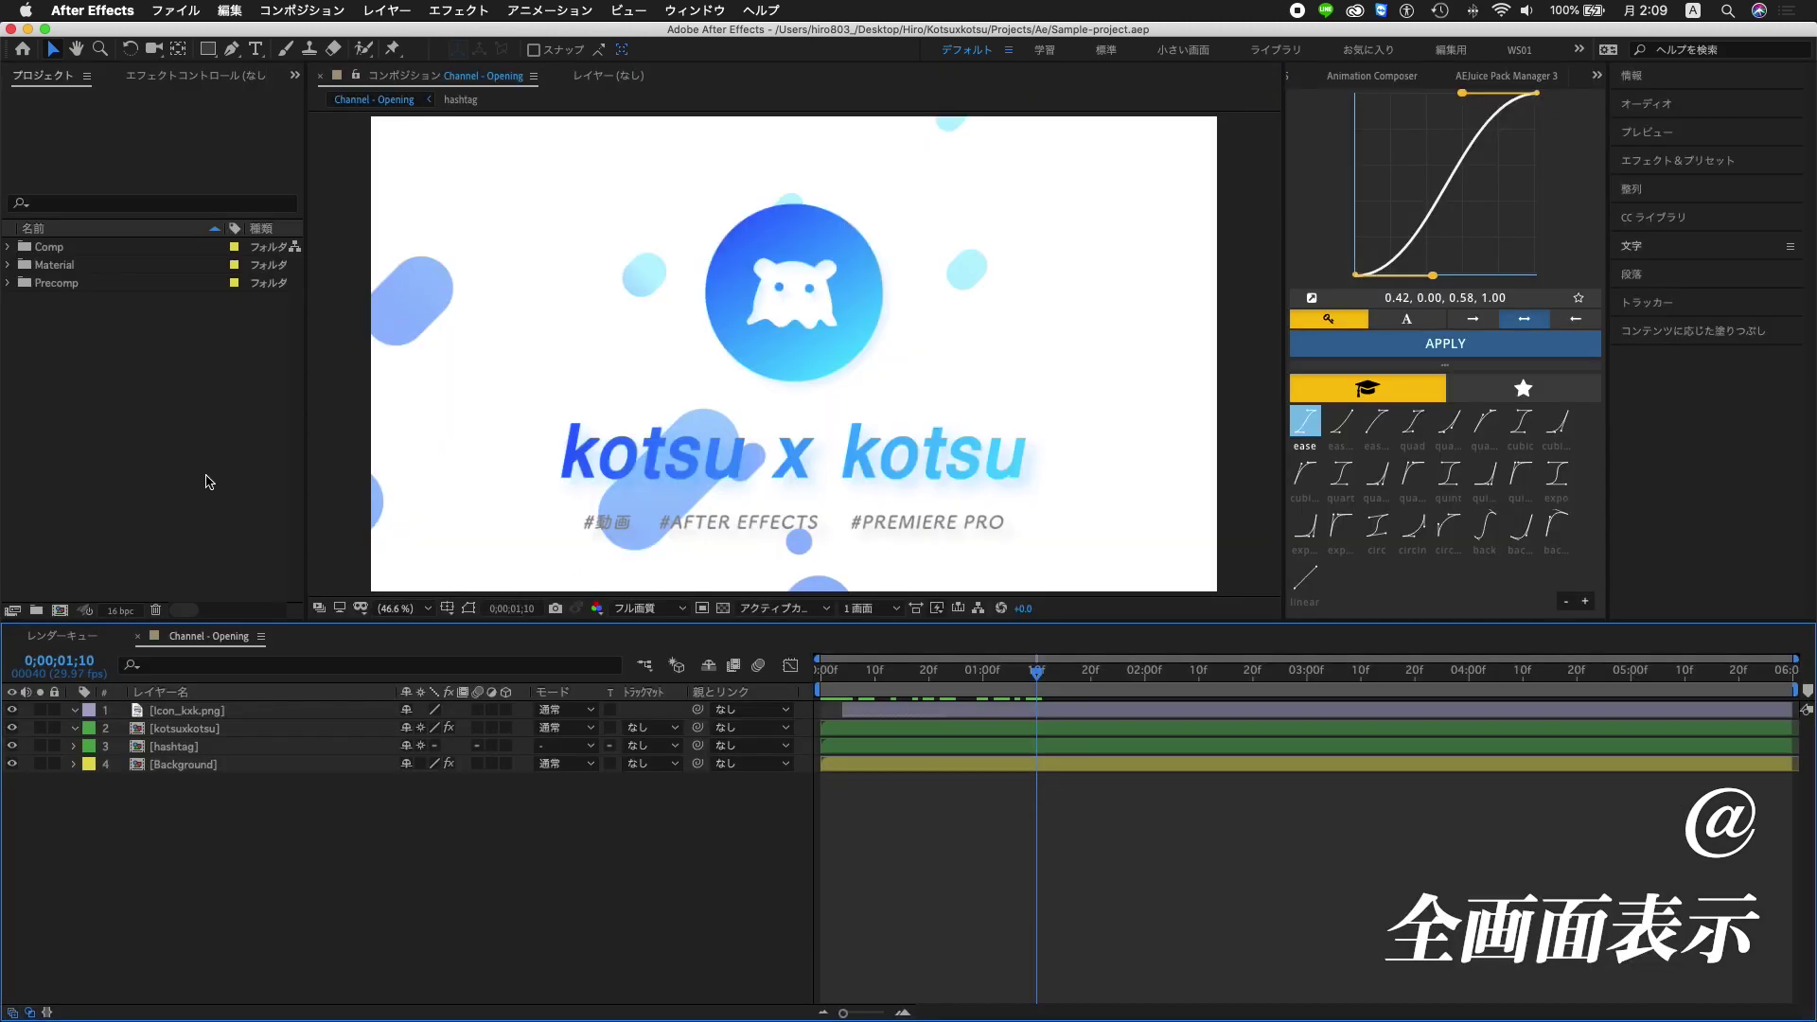
key(at)
key(at)
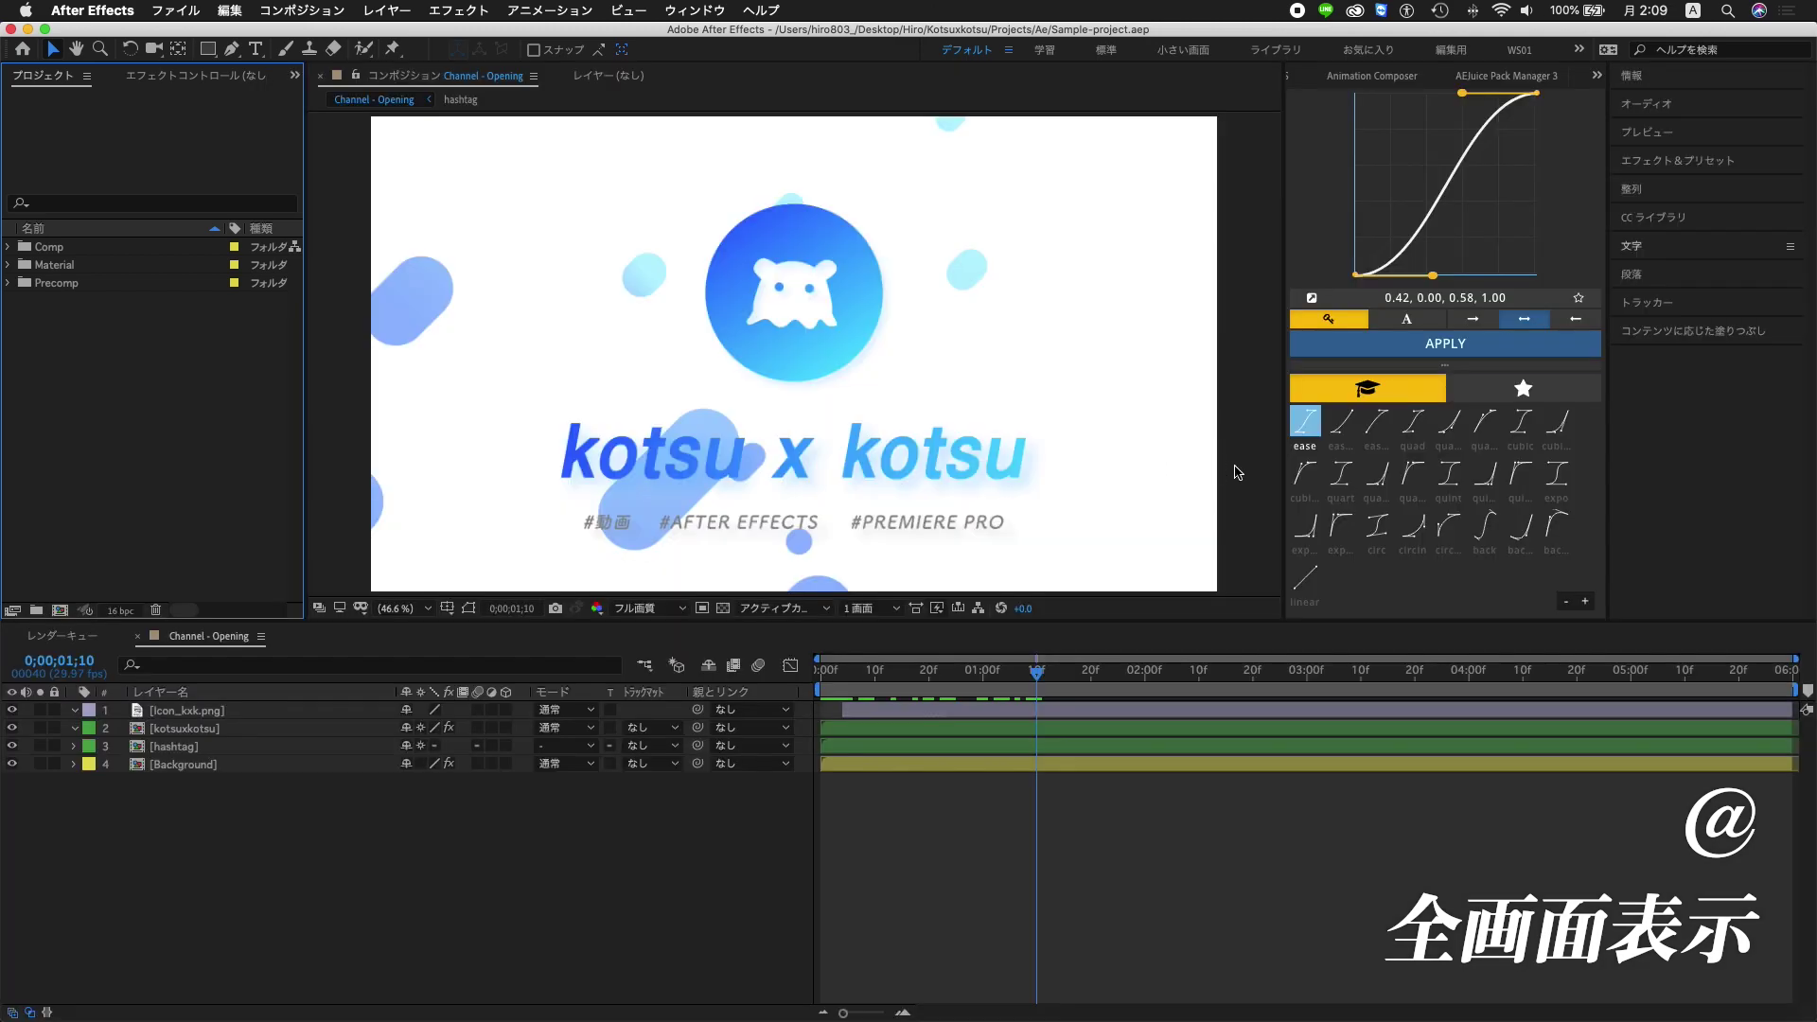
Zoom and pan around the maximized Composition view and fit the frame back to it
key(at)
scroll(914, 716, up, 2)
key(space)
drag(986, 610, 791, 452)
drag(767, 584, 1197, 514)
drag(309, 766, 1007, 666)
key(shift+slash)
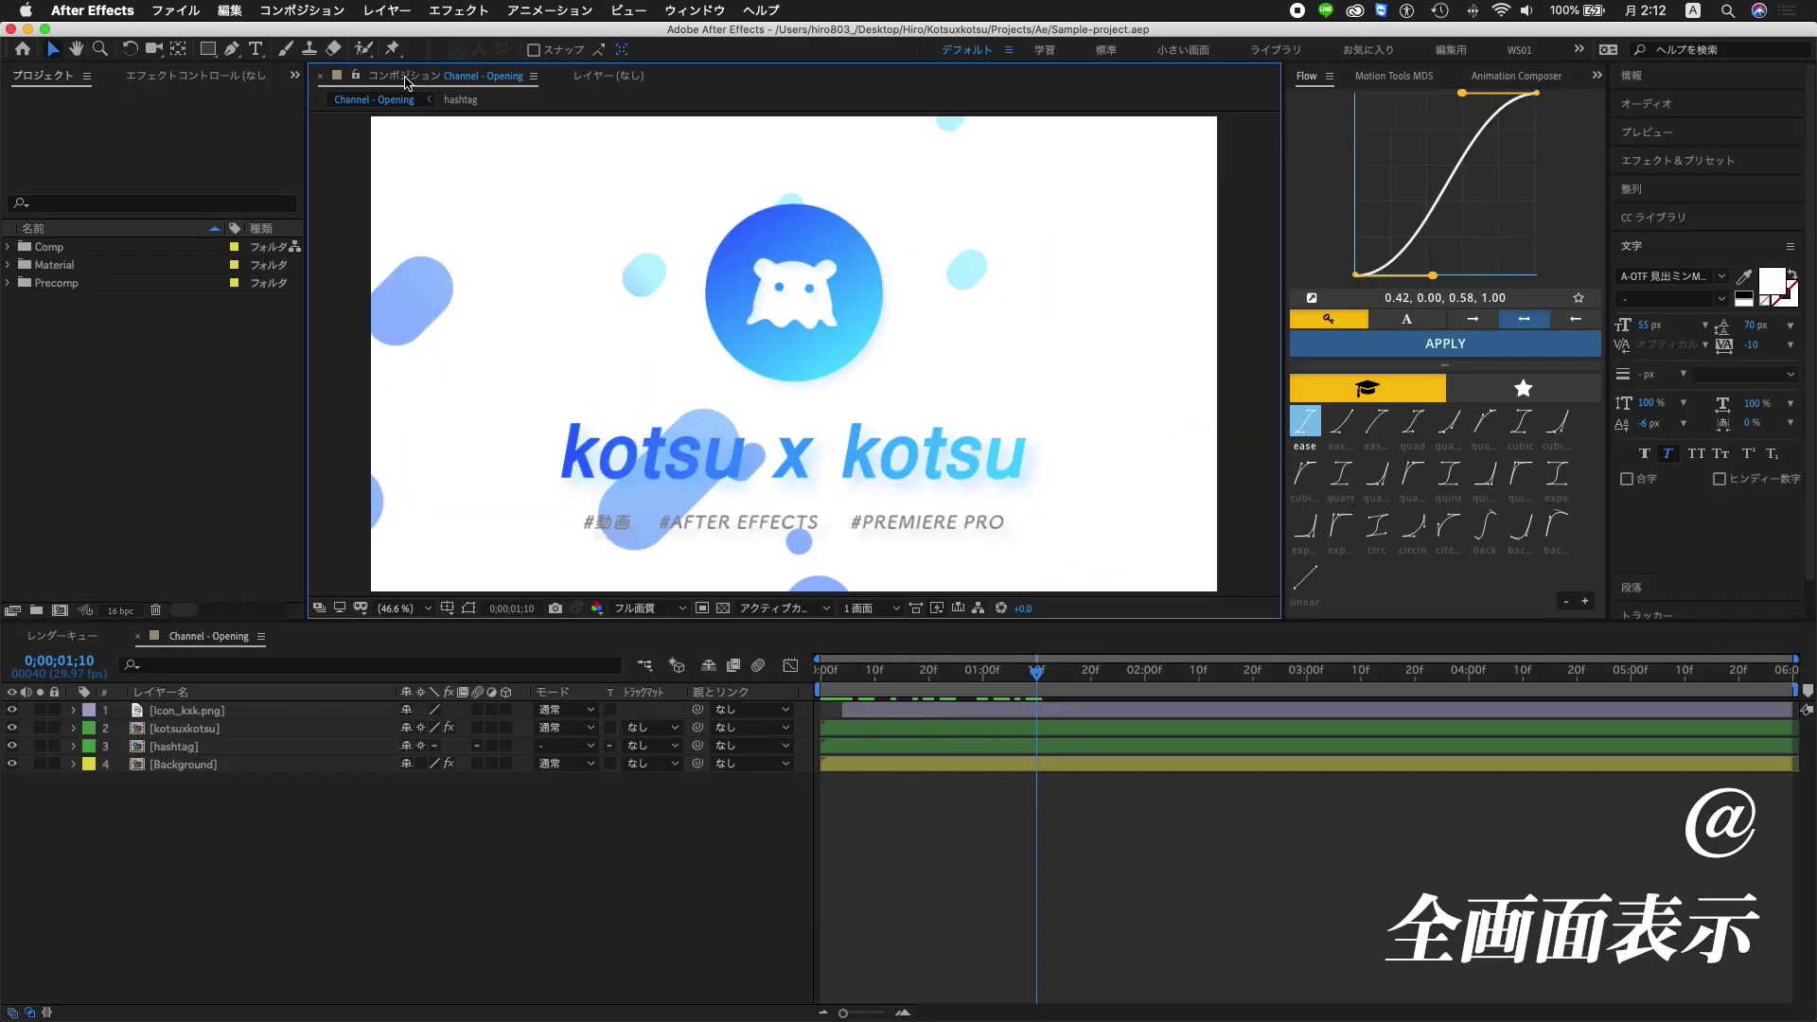
Maximize and restore the Composition panel again, and toggle the maximized view of the Timeline panel
double_click(406, 76)
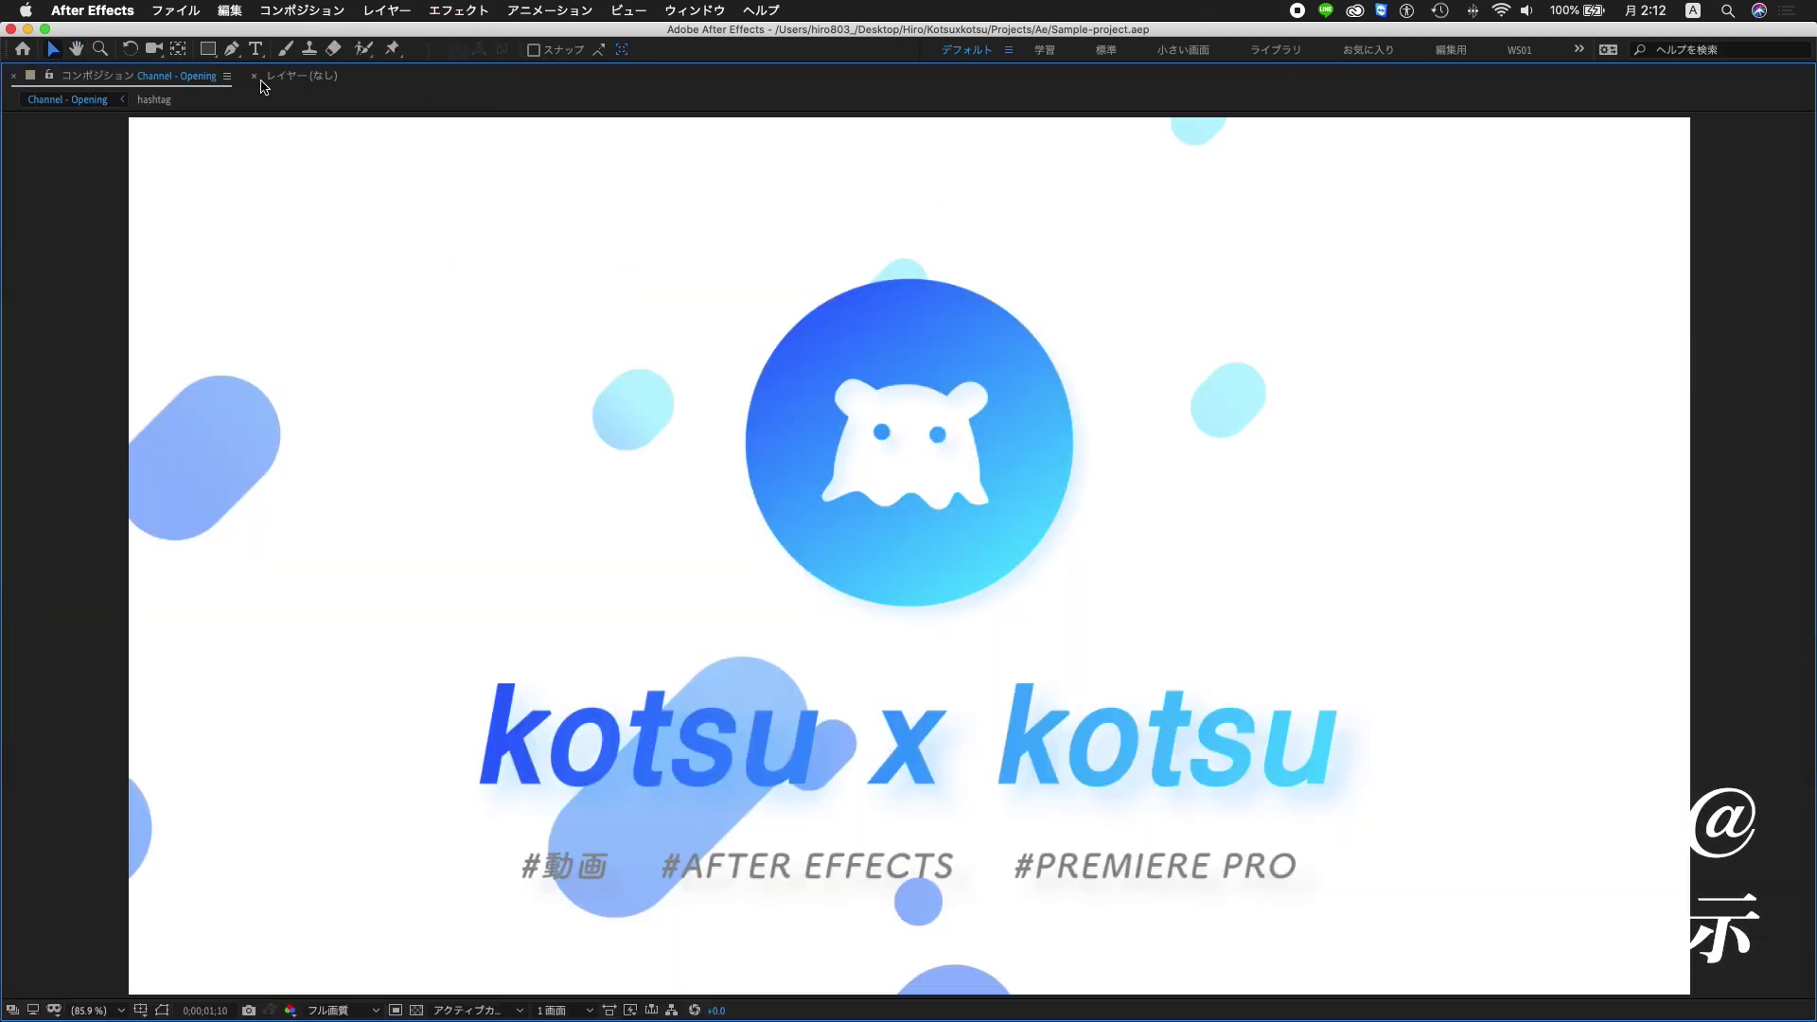
double_click(102, 86)
click(218, 642)
key(at)
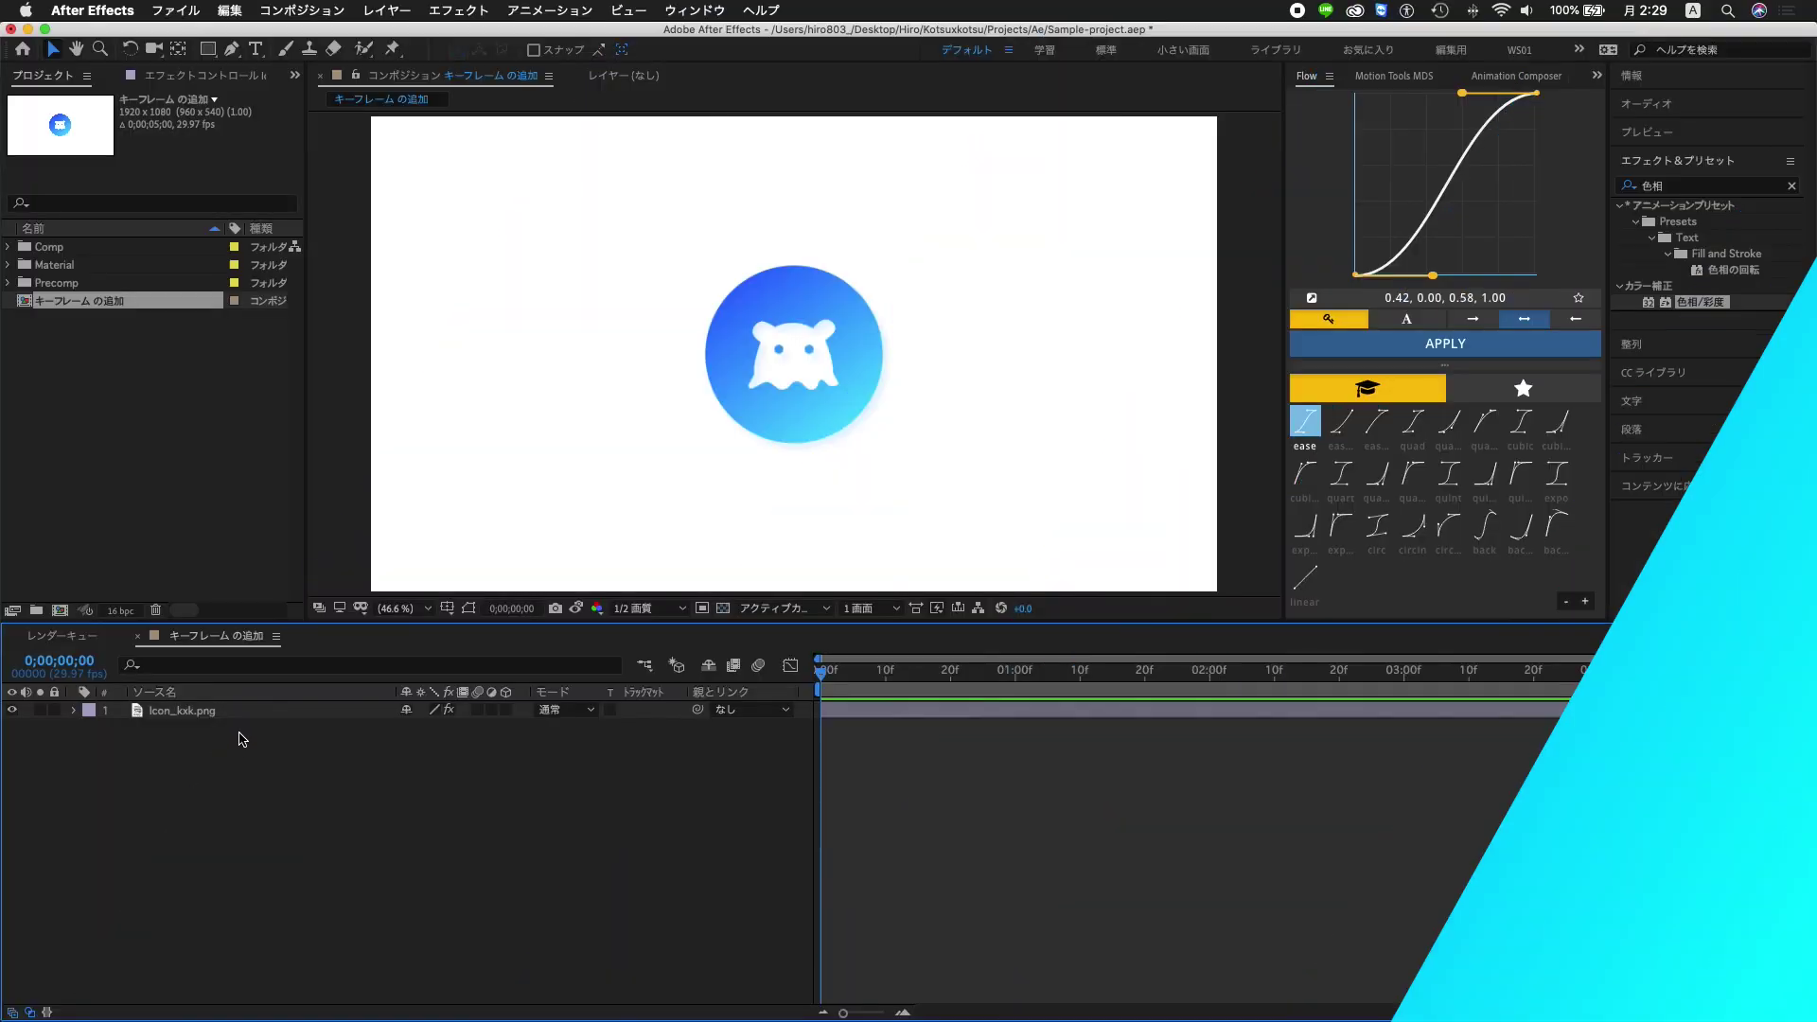
Add Scale, Position, Rotation and Opacity keyframes to the Icon_kxk.png layer at 0;00;00;24
click(299, 716)
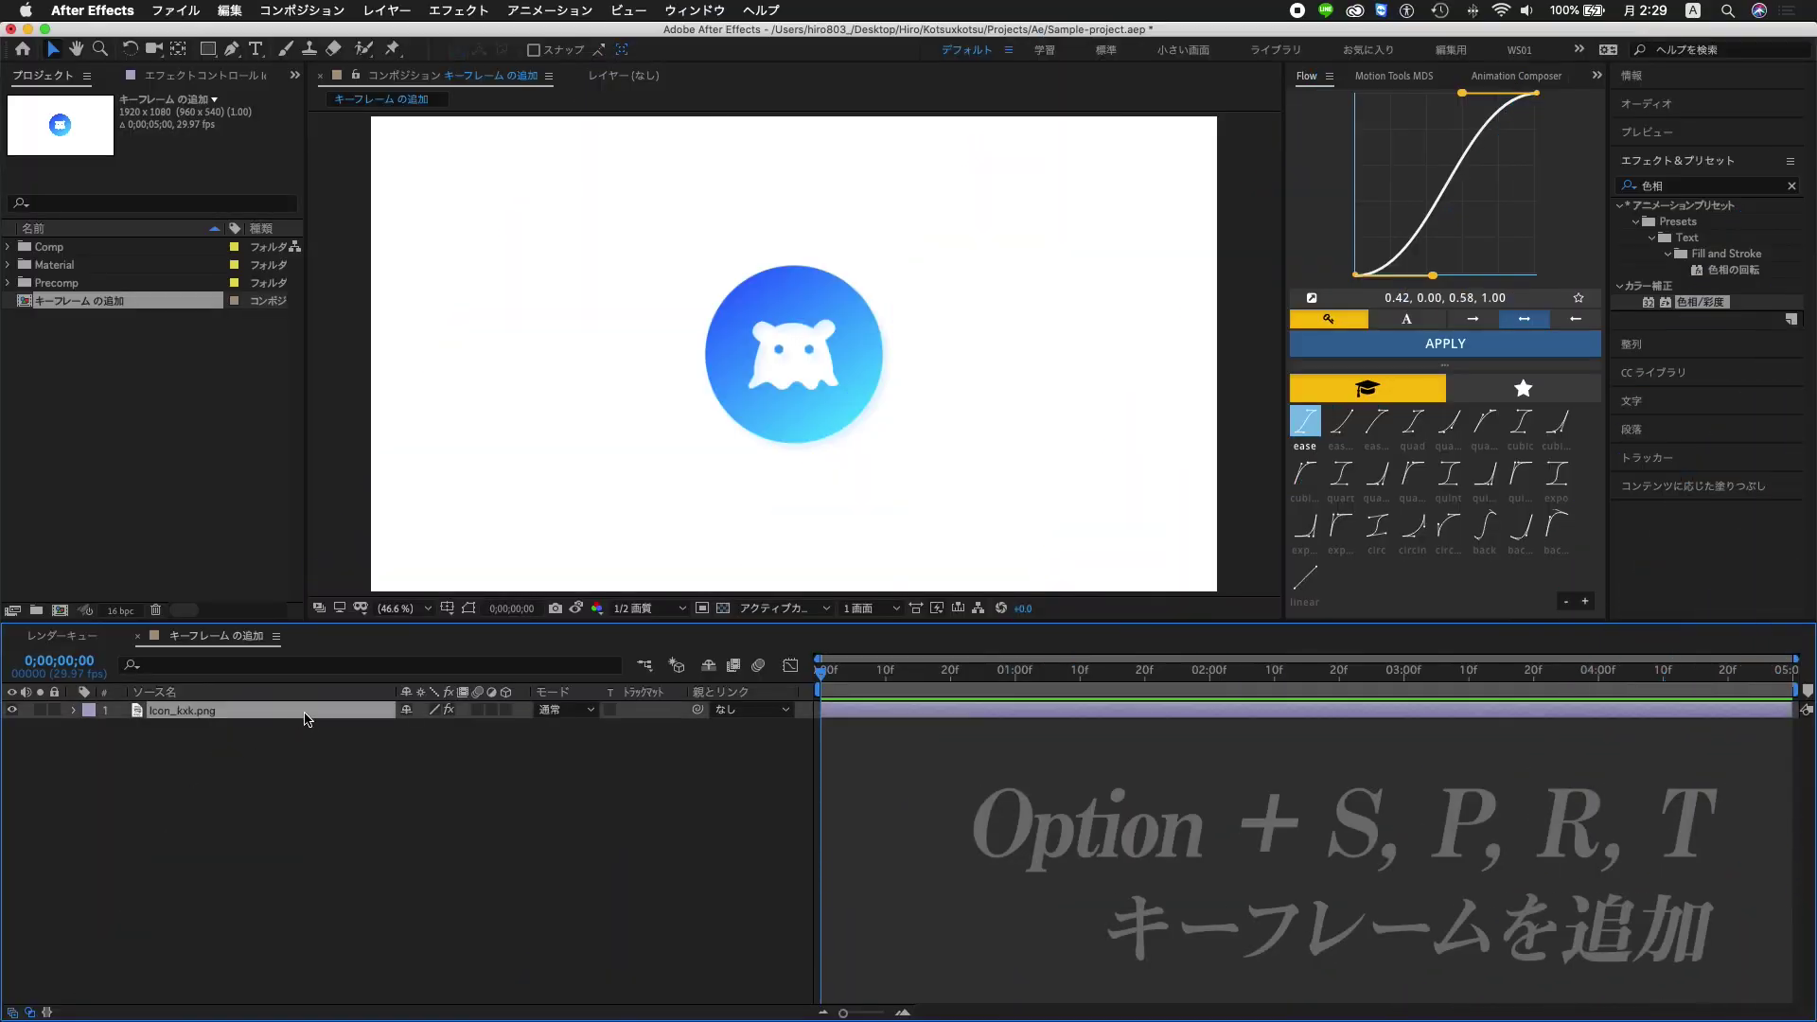
key(space)
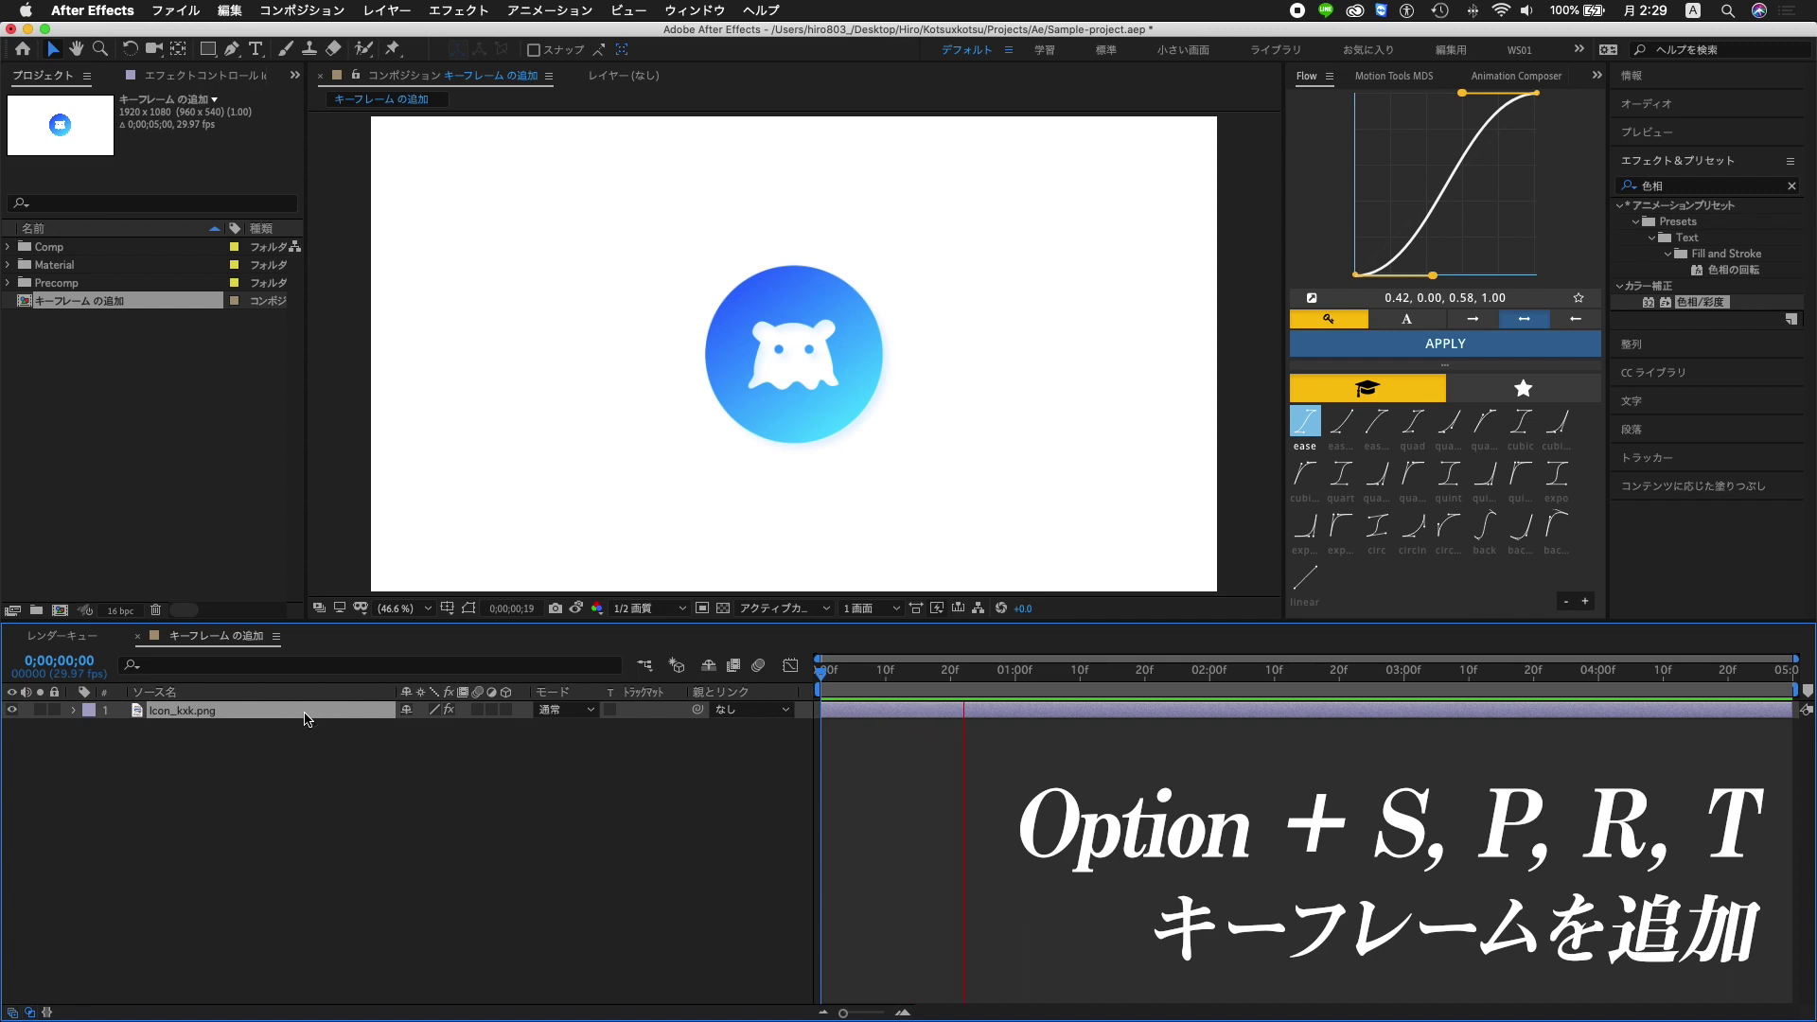
key(space)
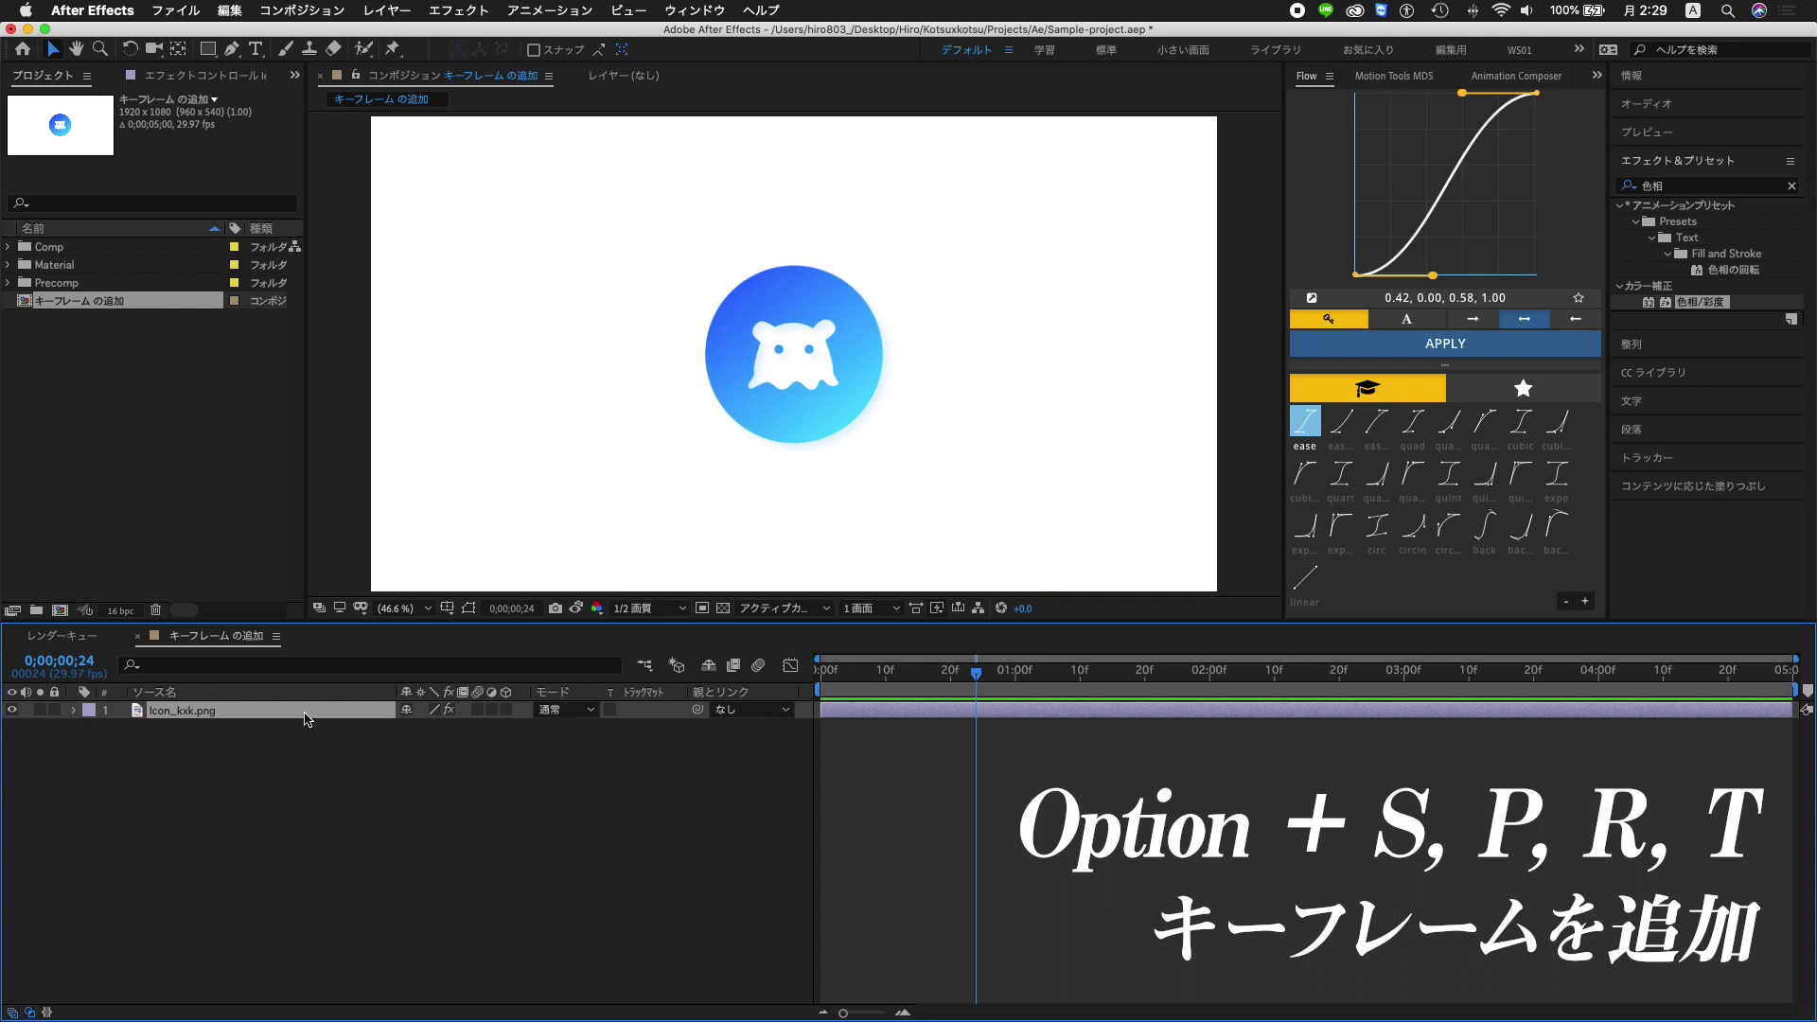
key(alt+s)
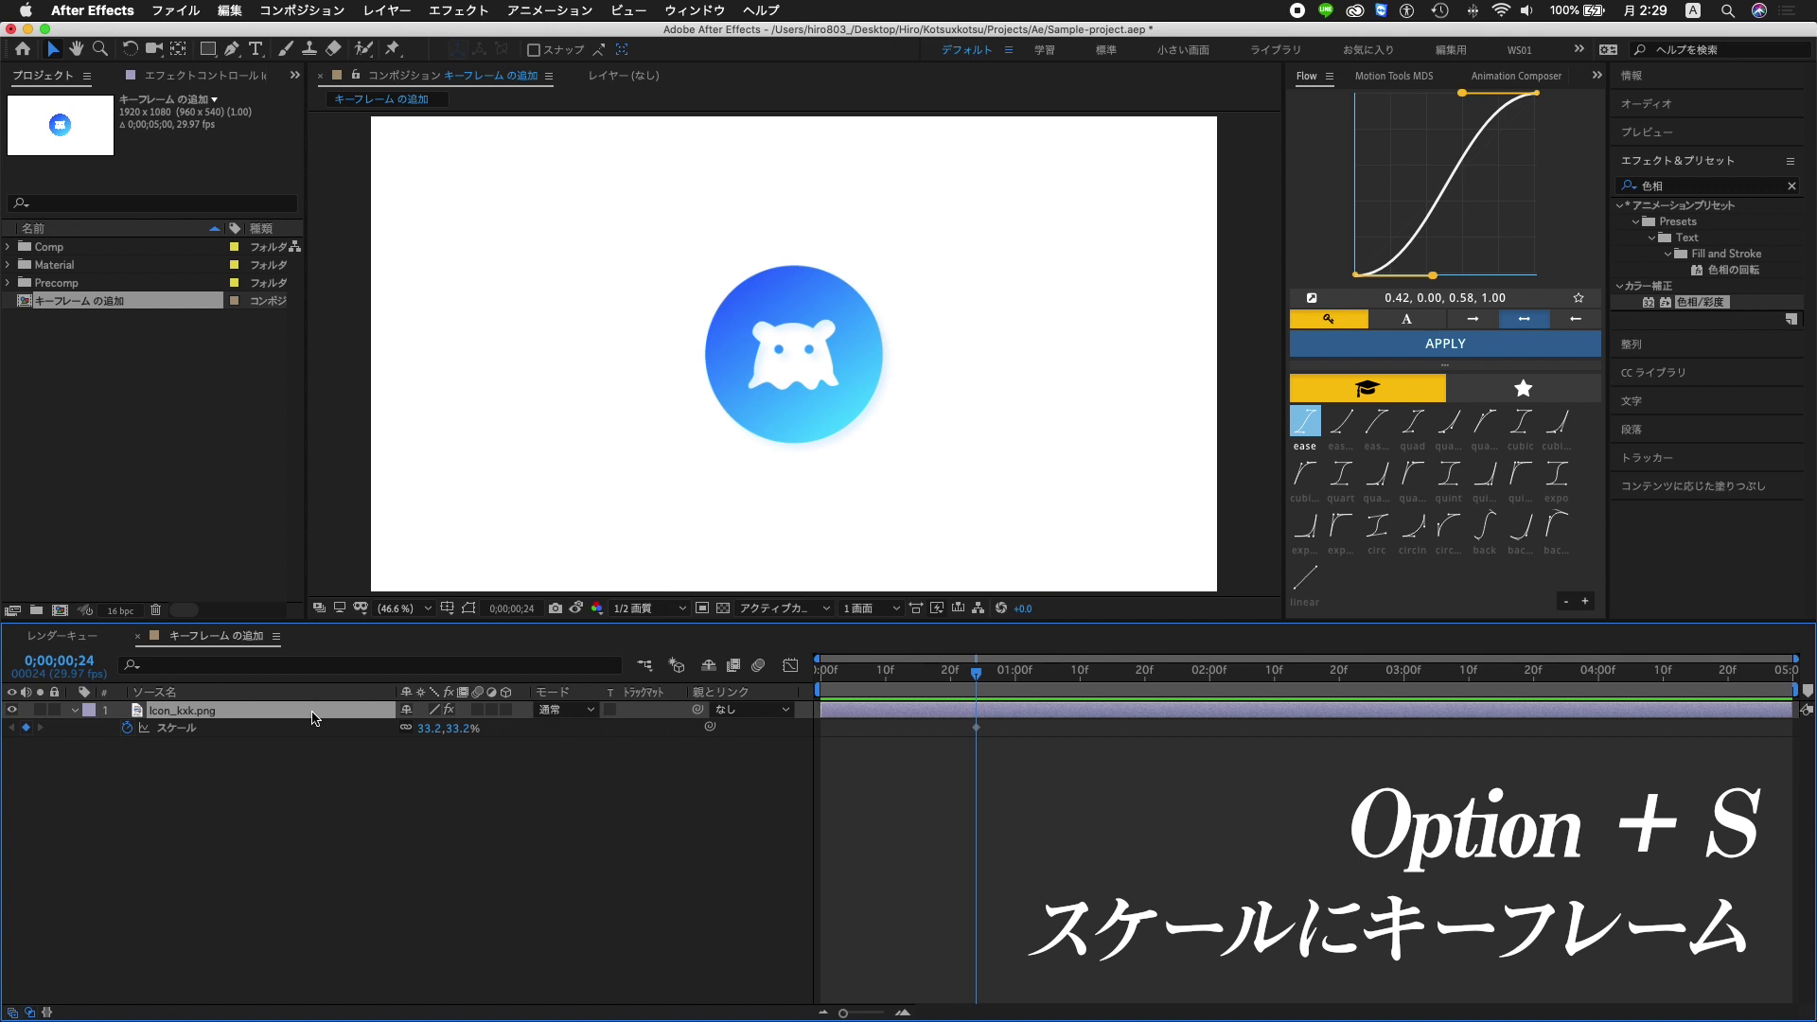
key(alt+p)
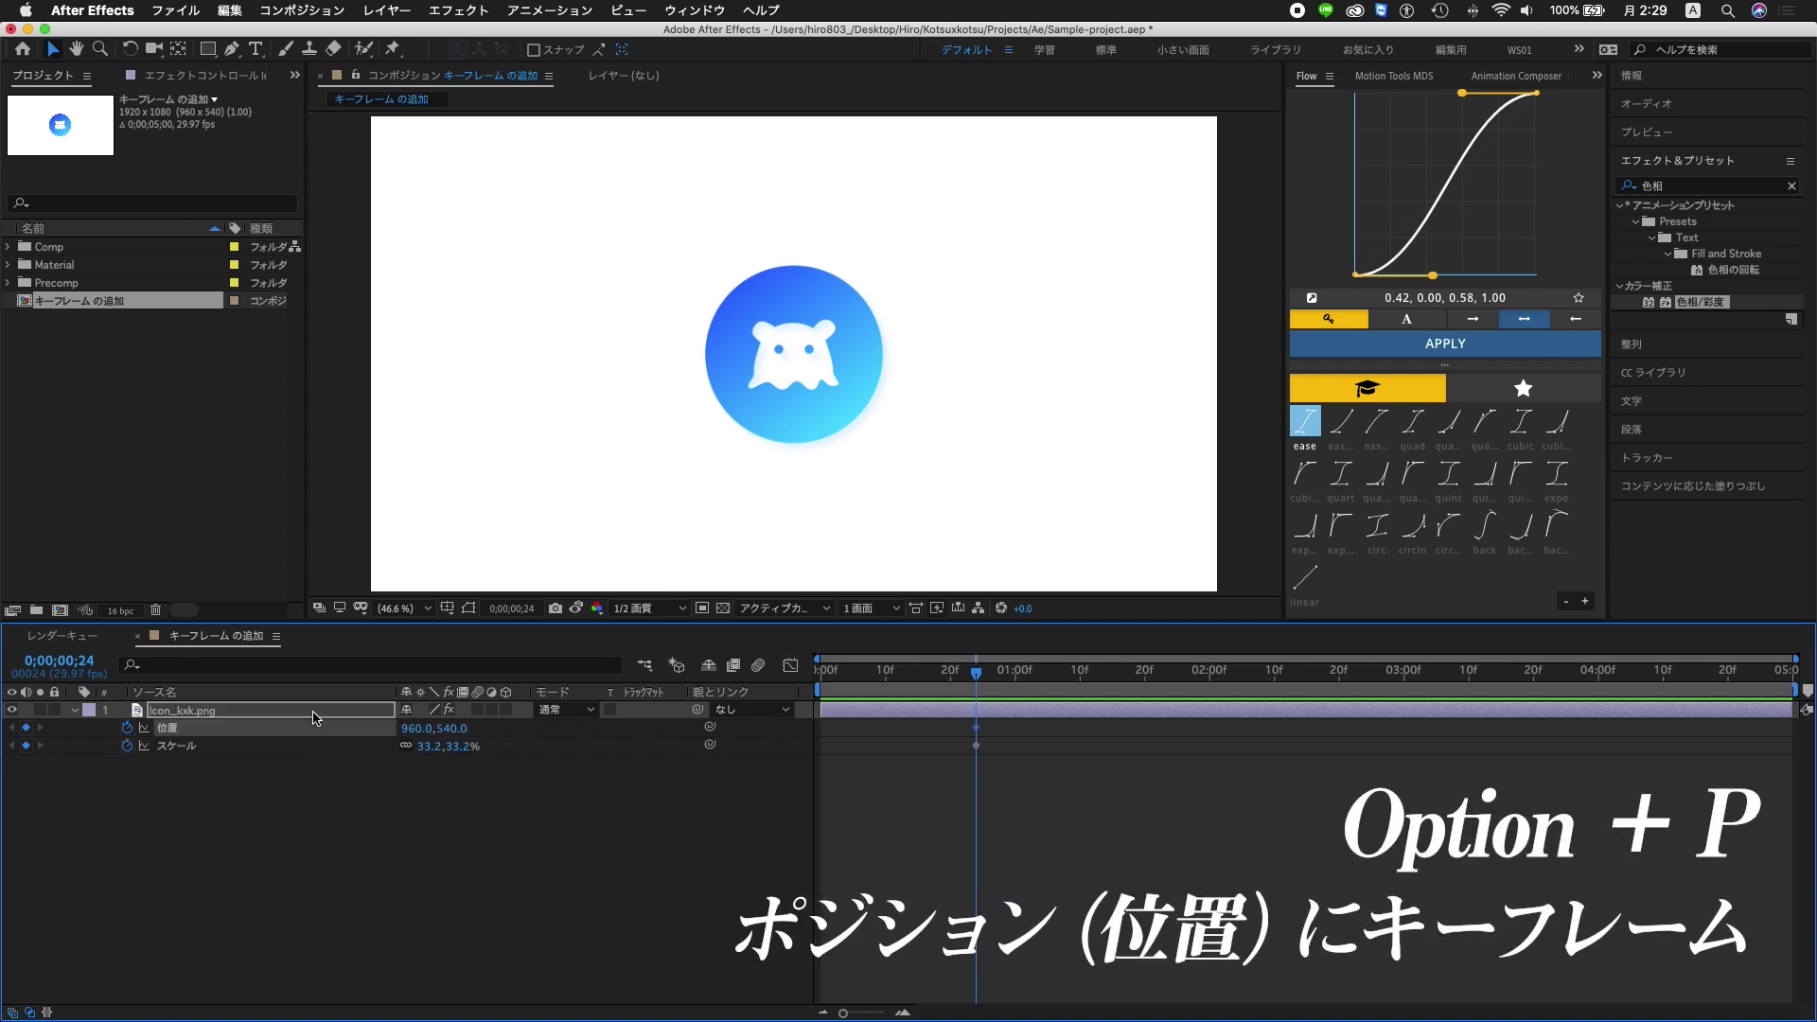
key(alt+r)
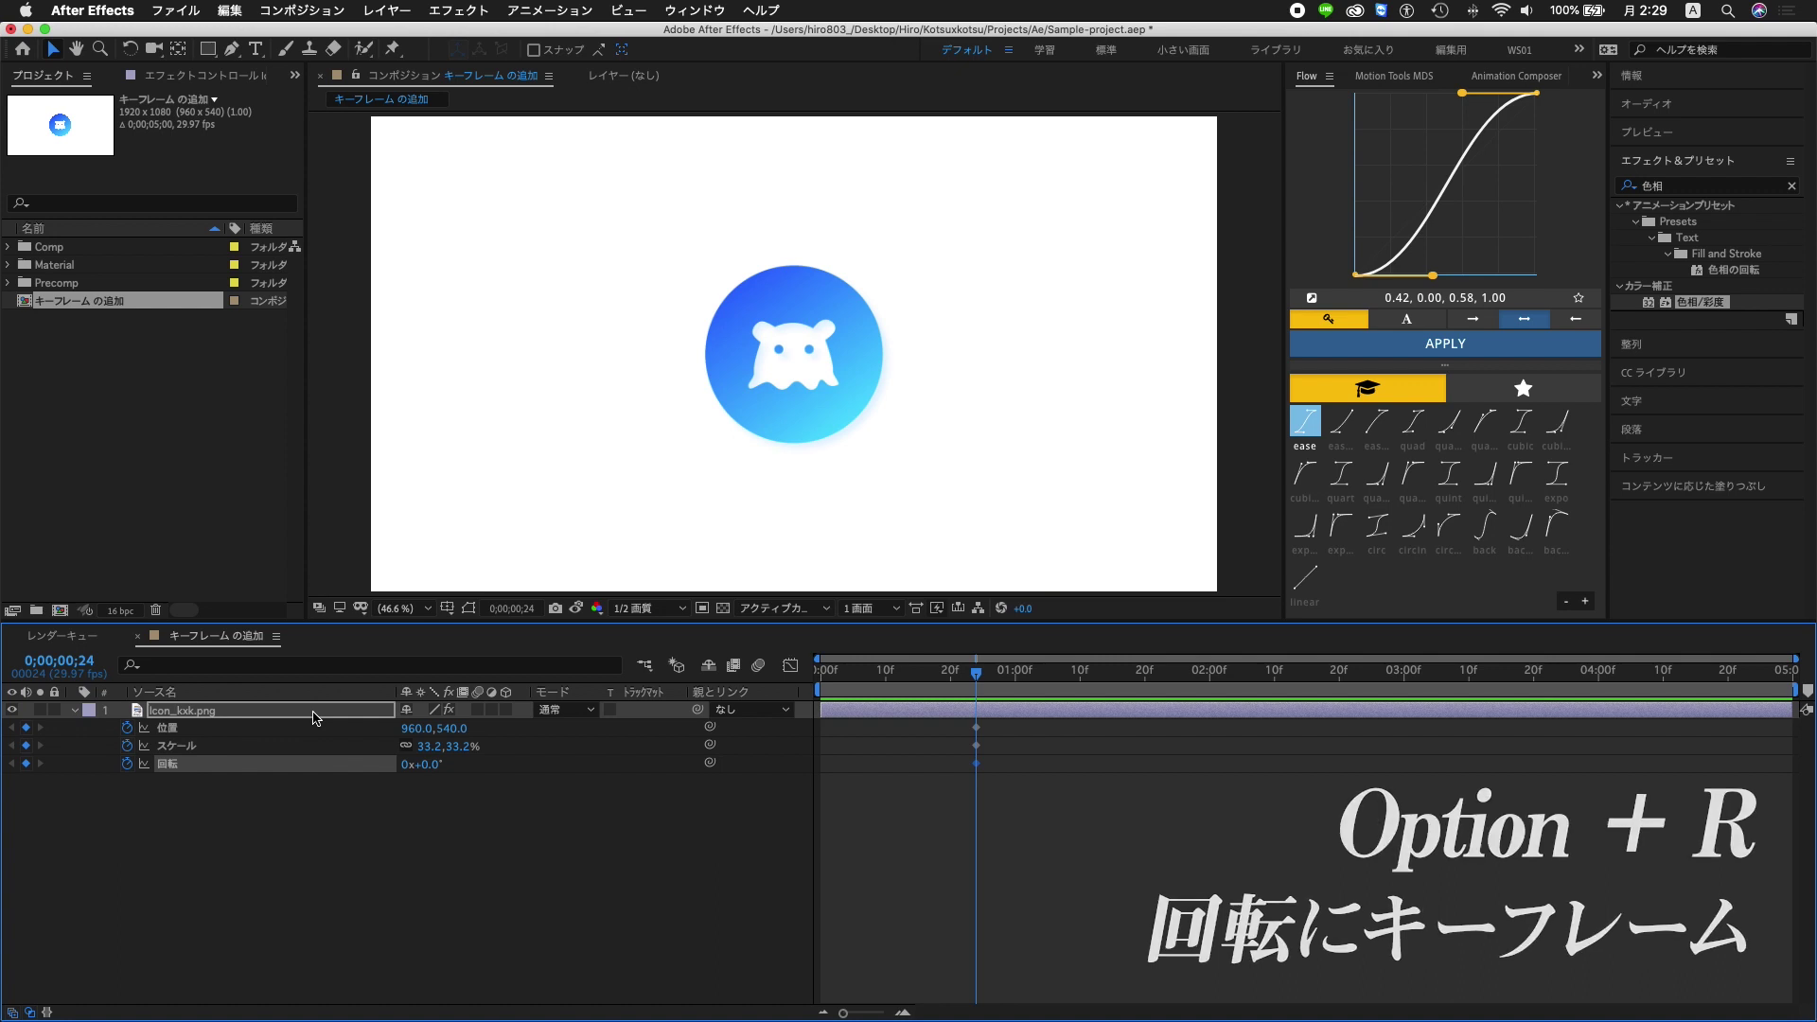
key(alt+t)
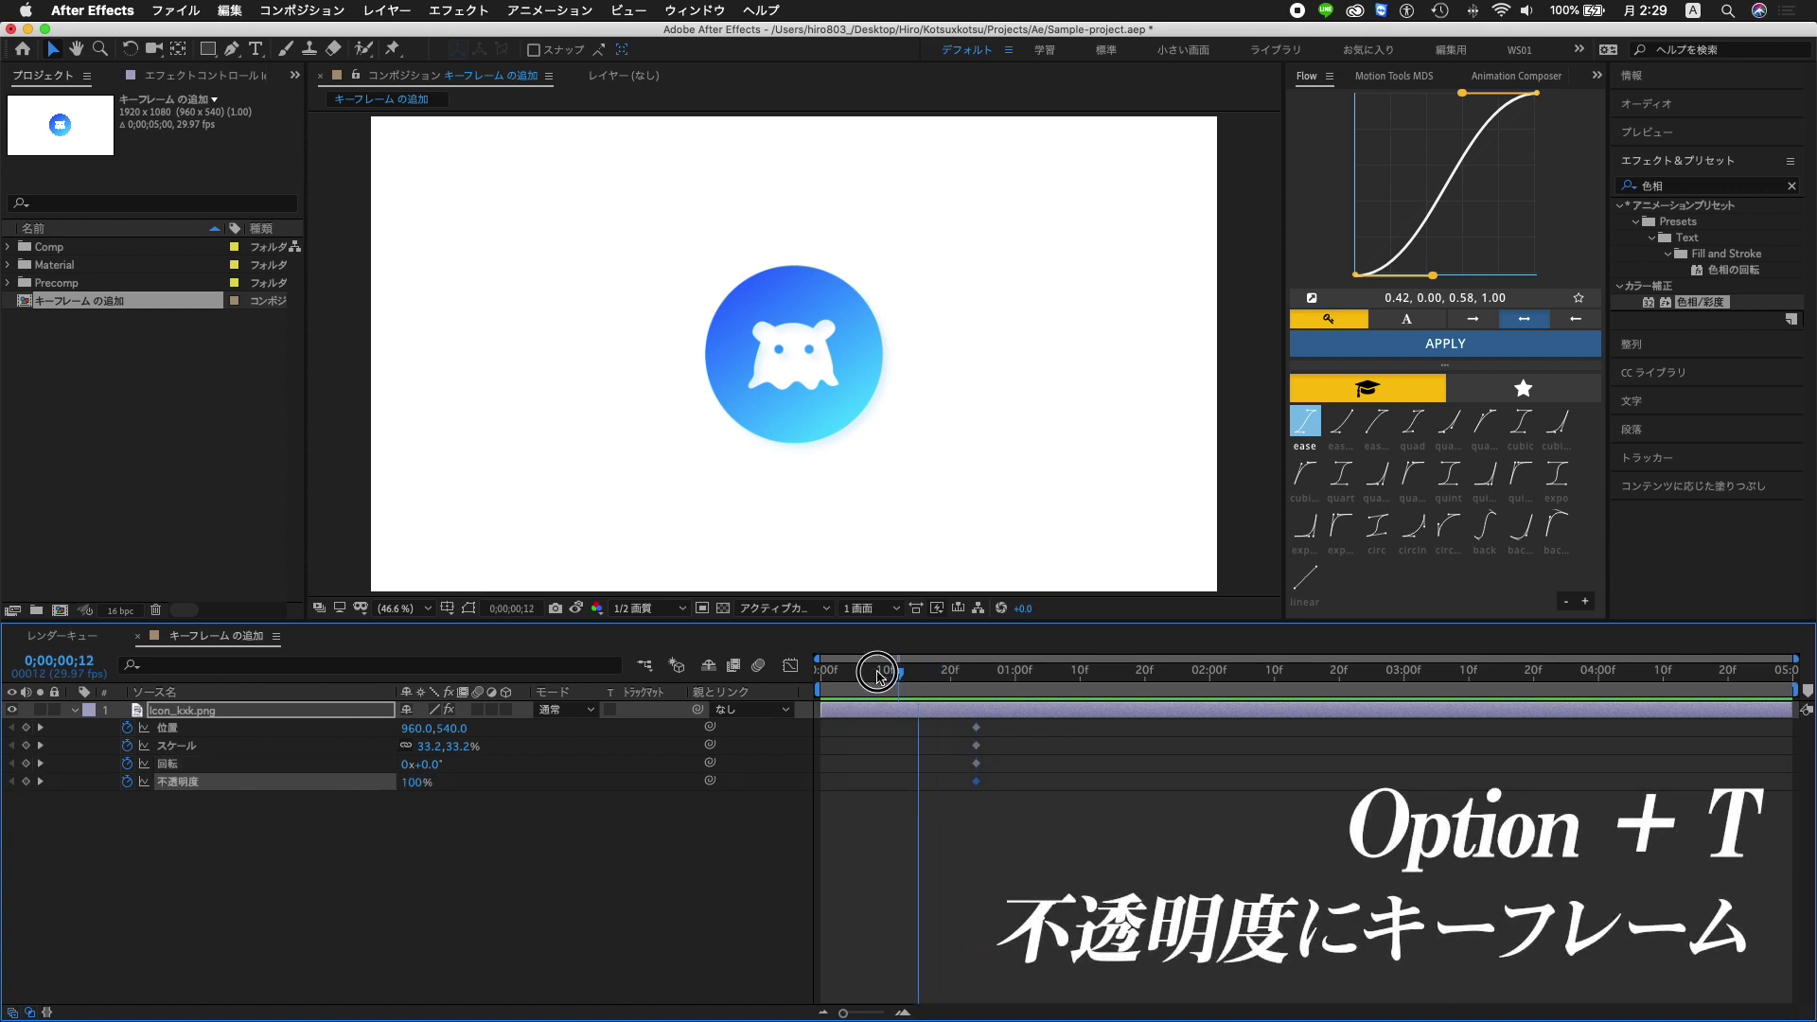
Set the icon layer's Position to 807.0, 540.0 at the start of the timeline and return to the 0;00;00;24 keyframes
drag(996, 674, 752, 670)
click(446, 900)
click(246, 728)
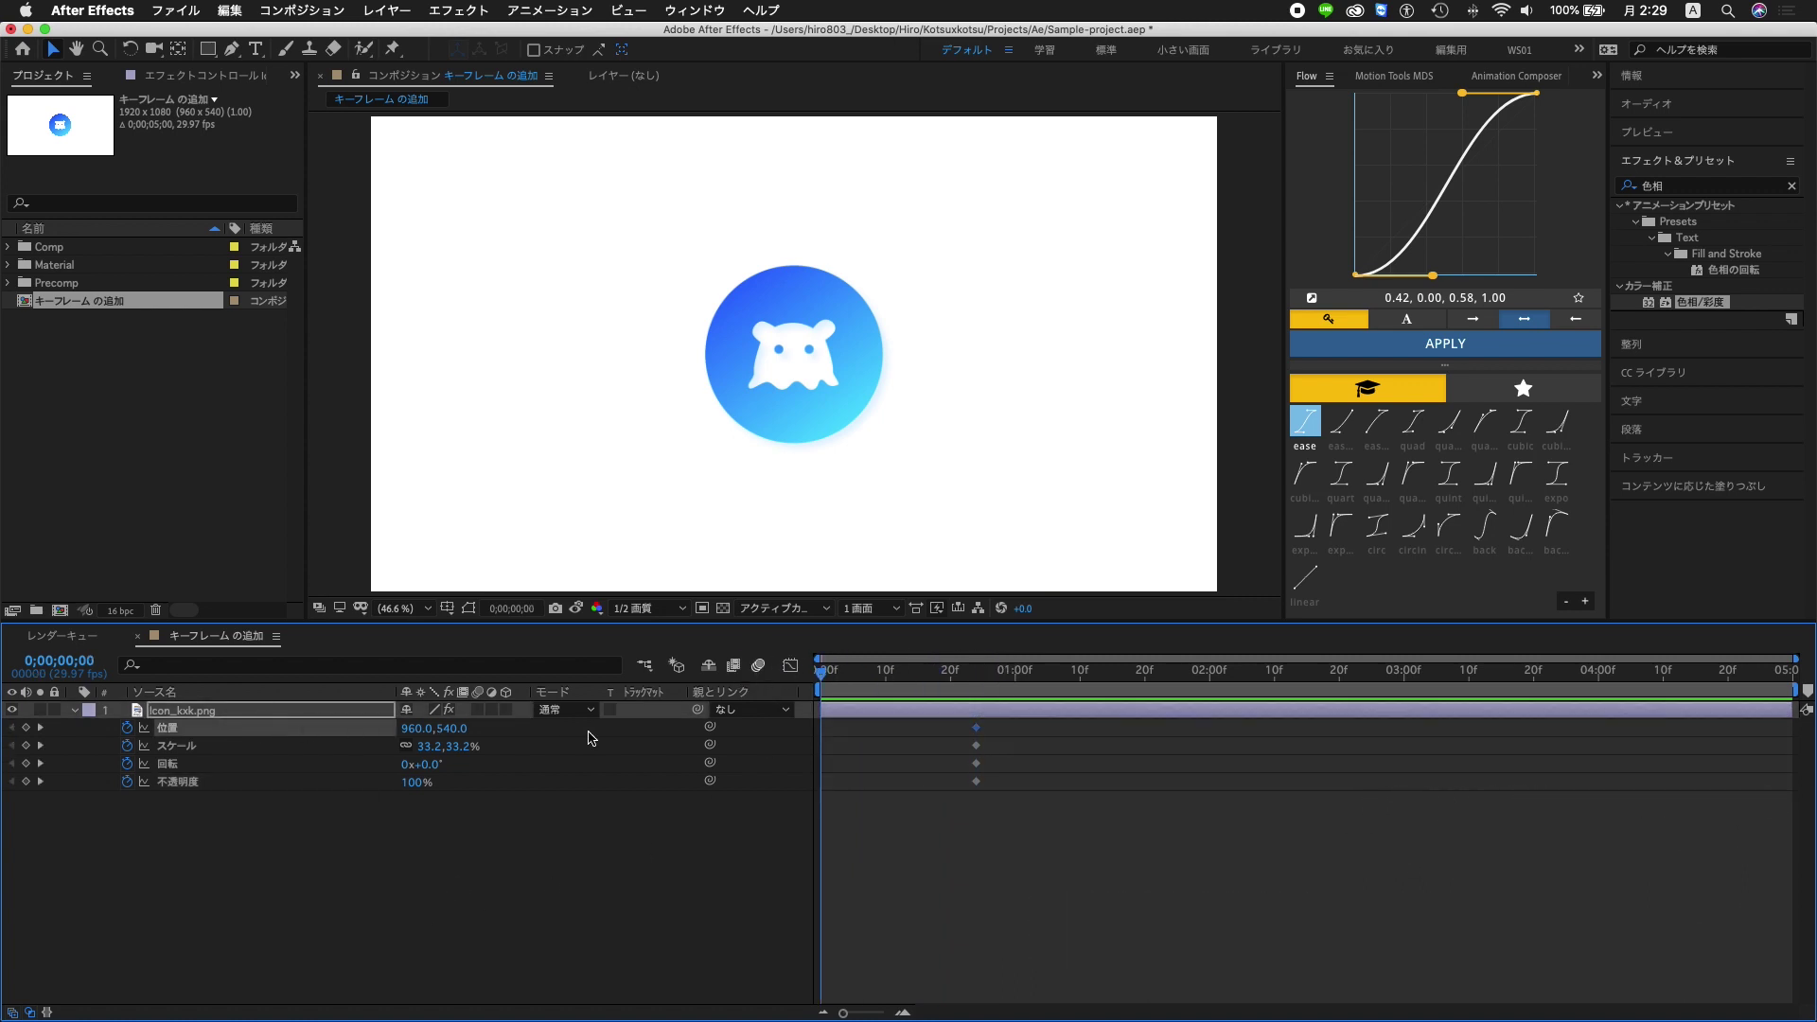
drag(418, 728, 349, 733)
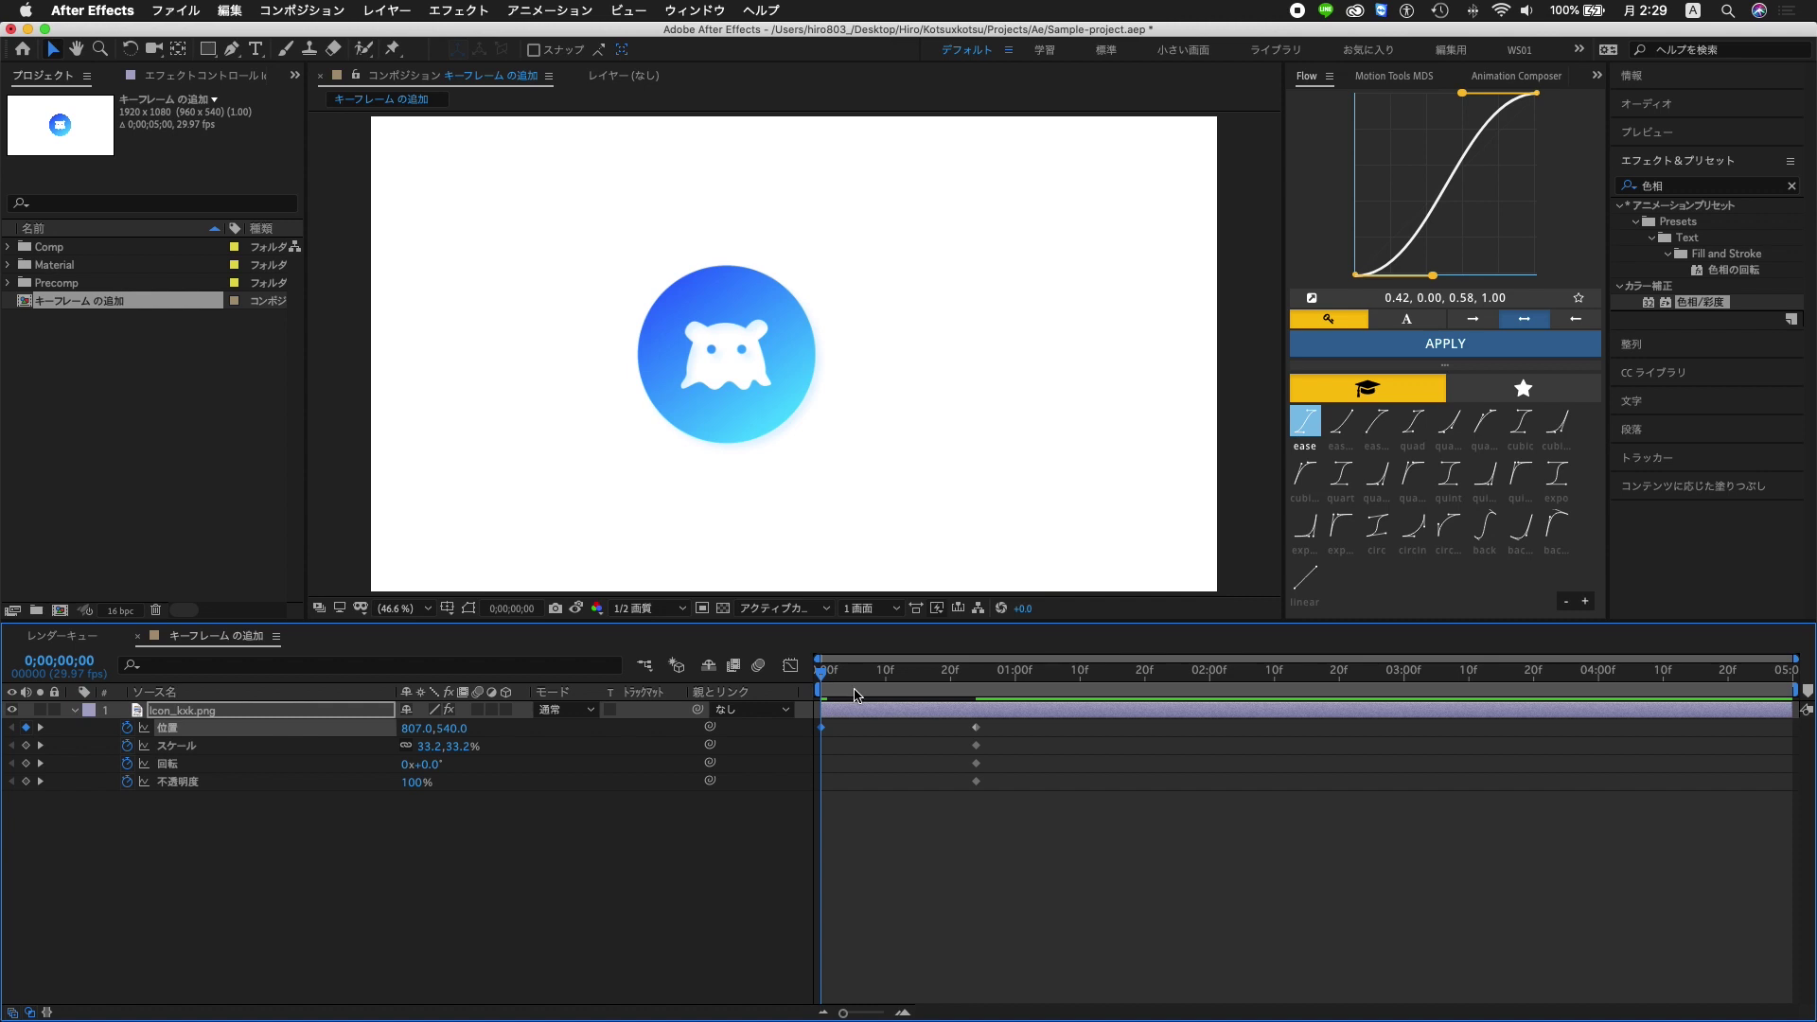
click(975, 670)
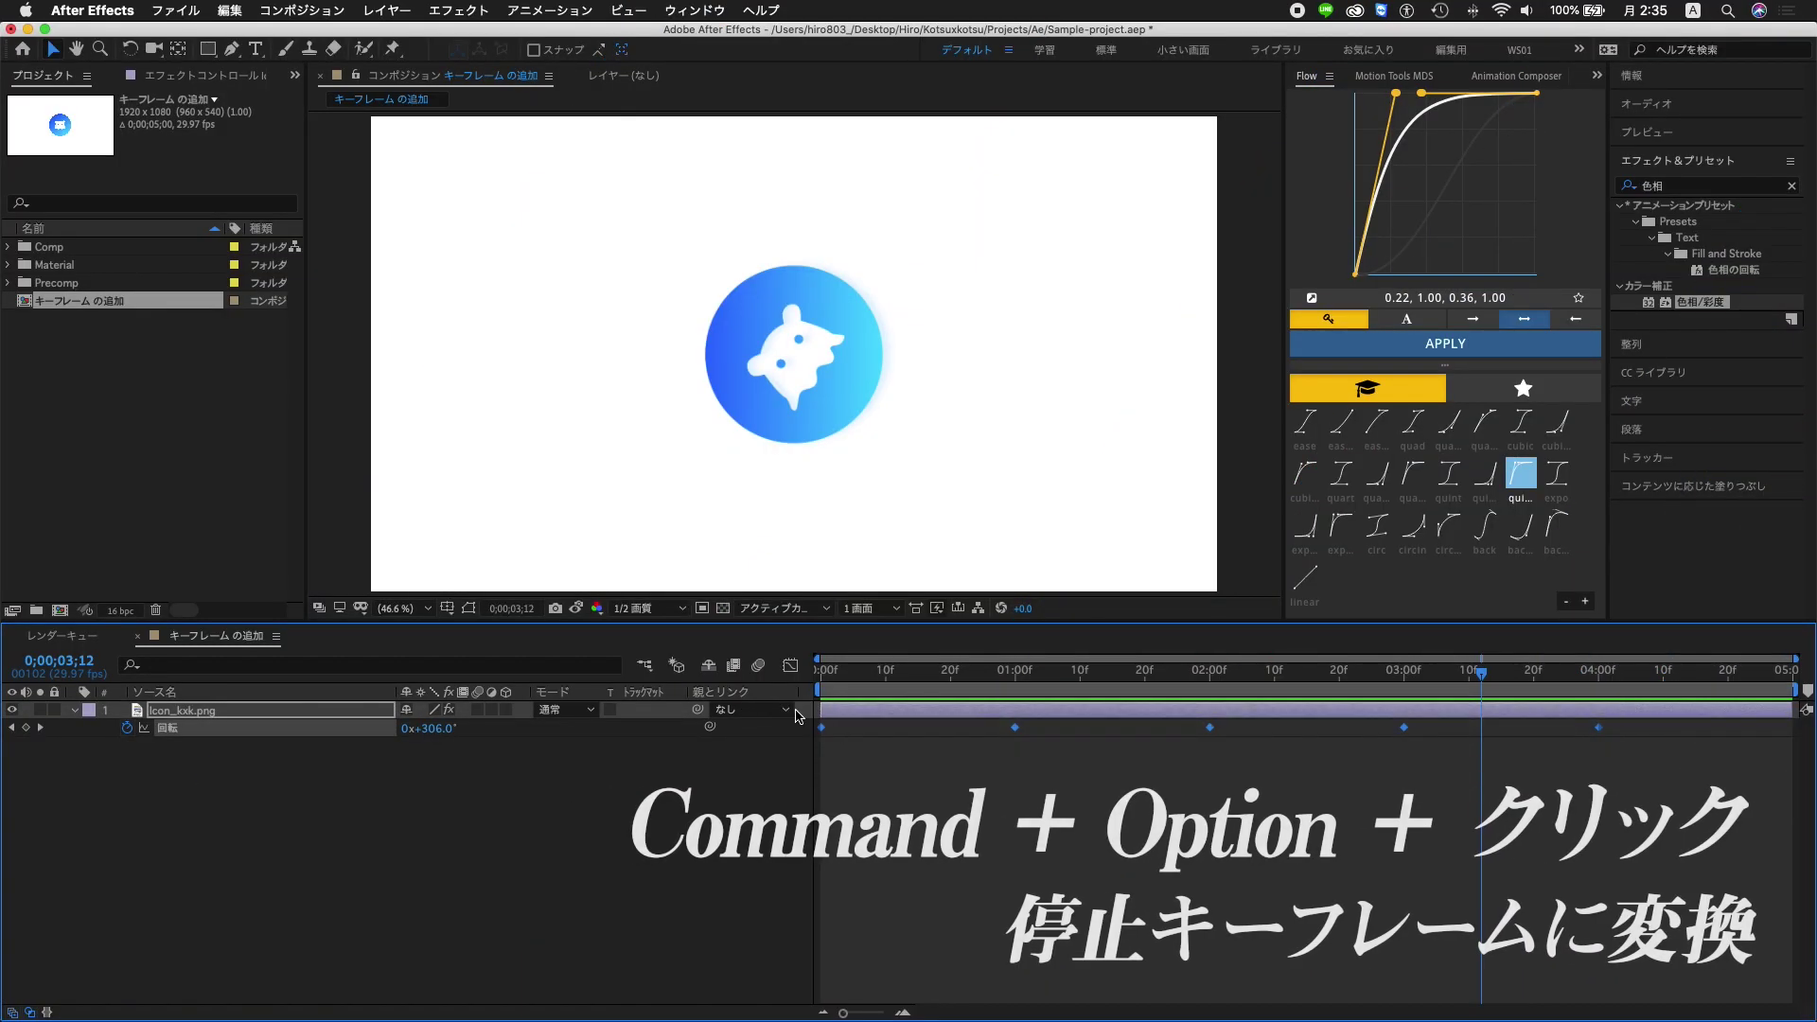
Convert the icon layer's five Rotation keyframes to hold keyframes and preview the animation from the start
alt+super+click(1016, 730)
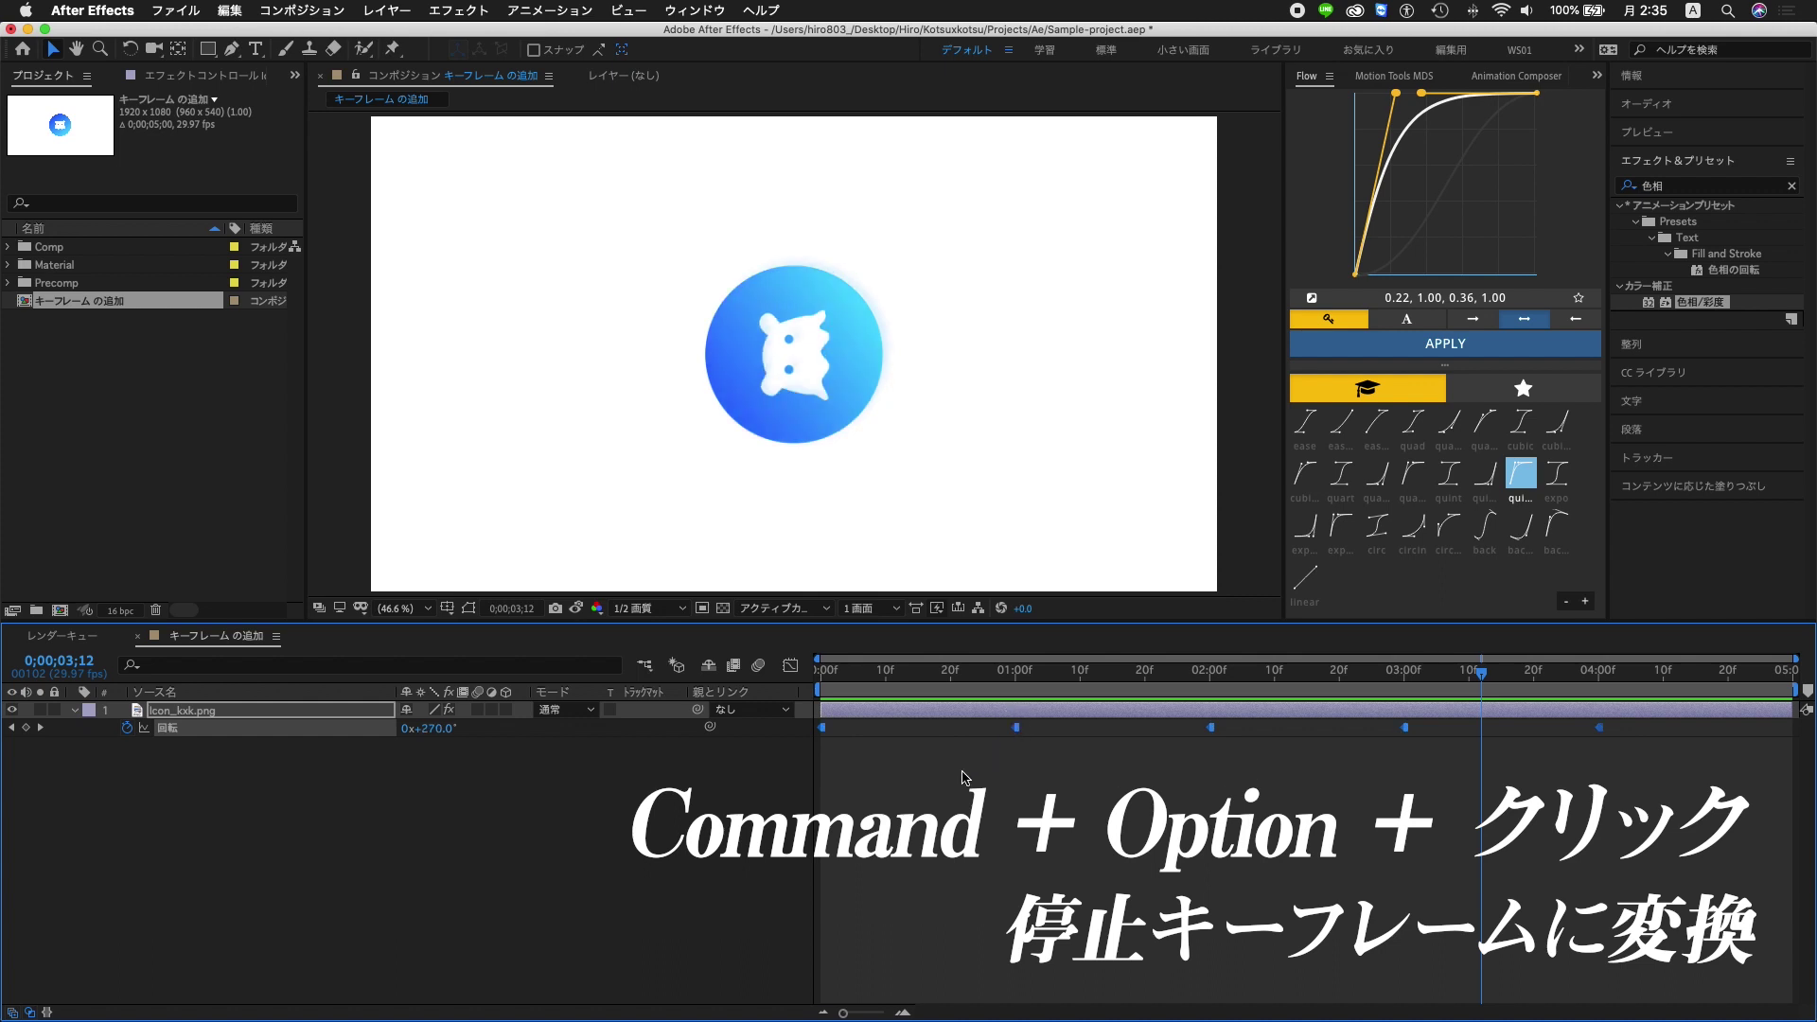
drag(936, 671, 762, 677)
key(space)
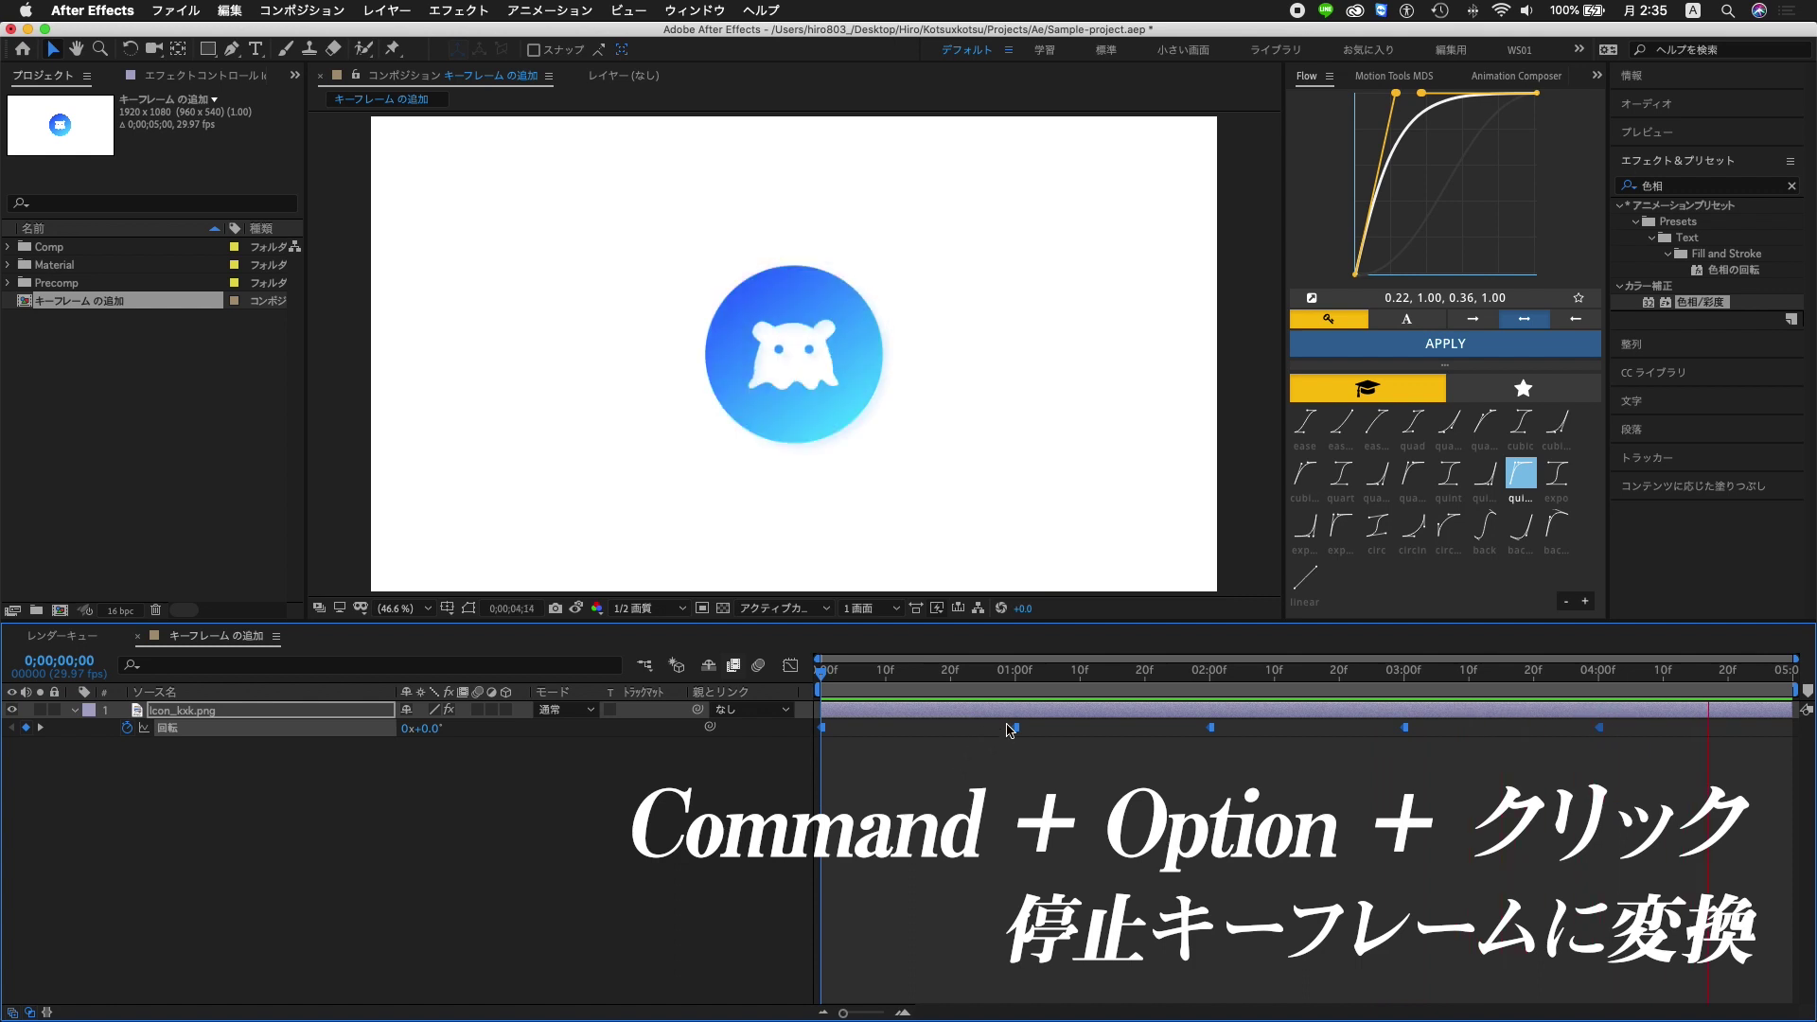
key(space)
click(1034, 782)
drag(957, 674, 698, 670)
key(space)
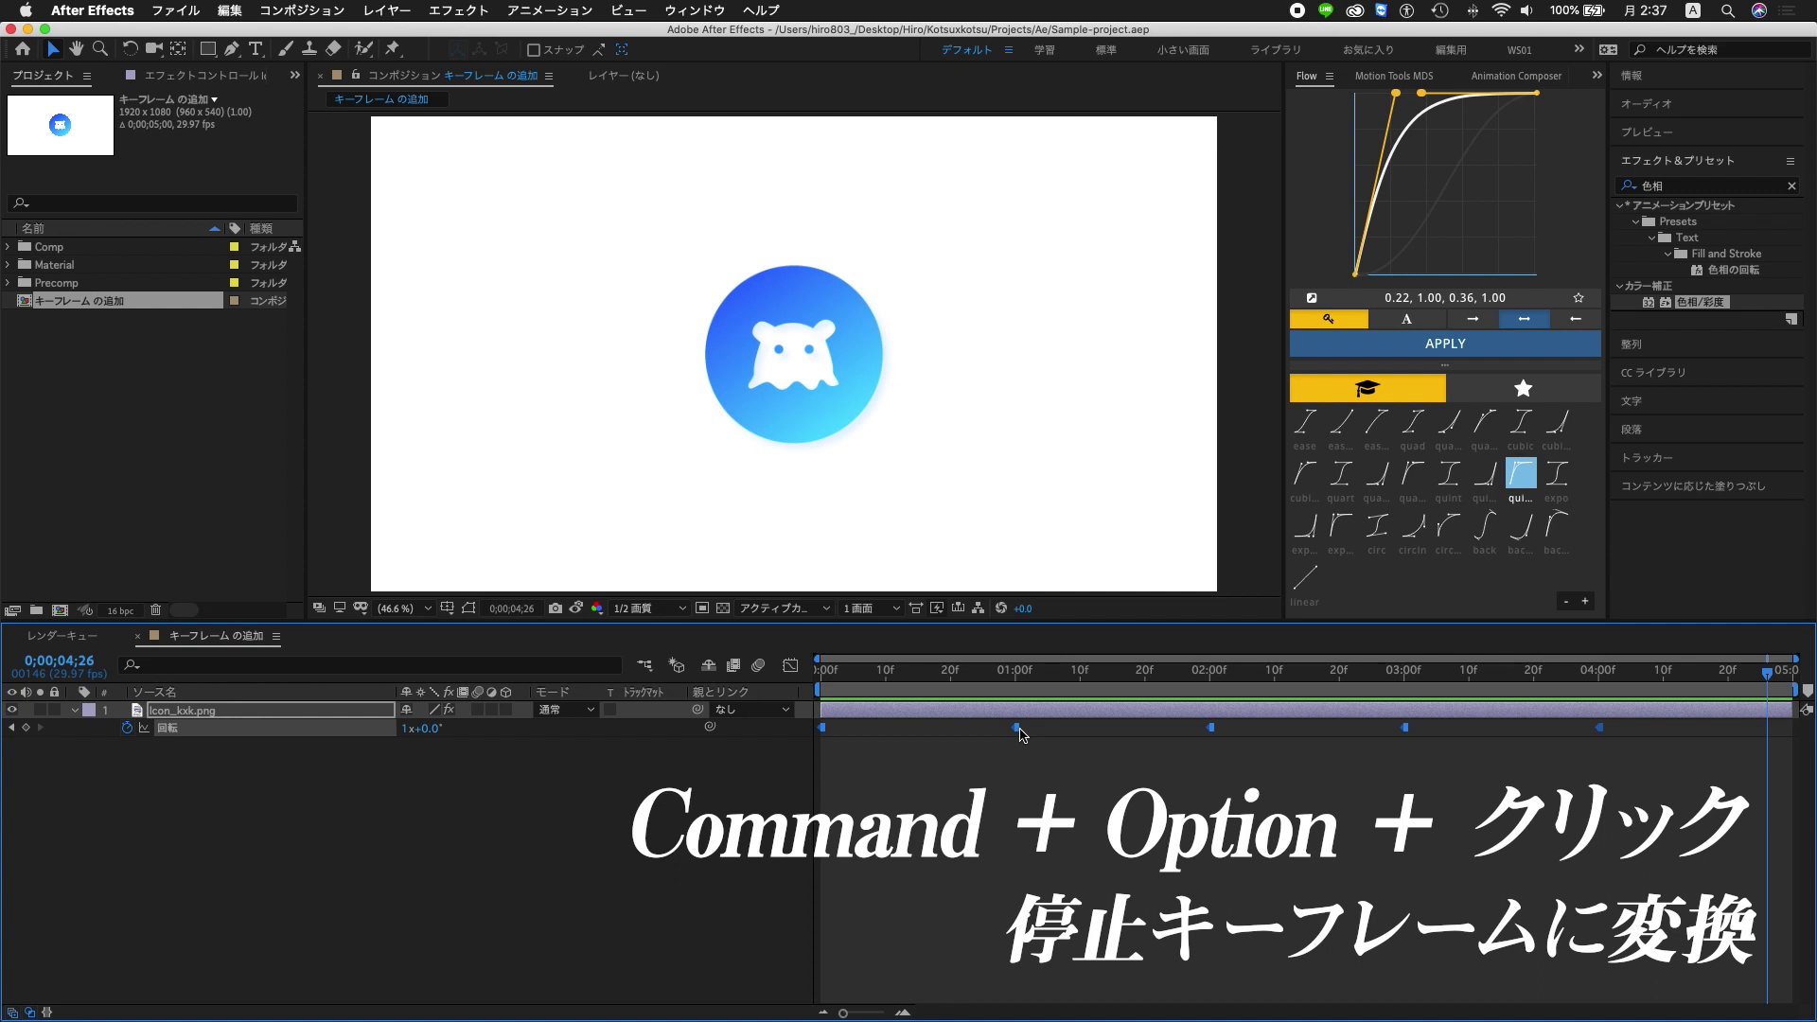
Switch the interpolation of the hold Rotation keyframes and preview the result from the start
super+click(1018, 728)
drag(1003, 675, 820, 677)
key(space)
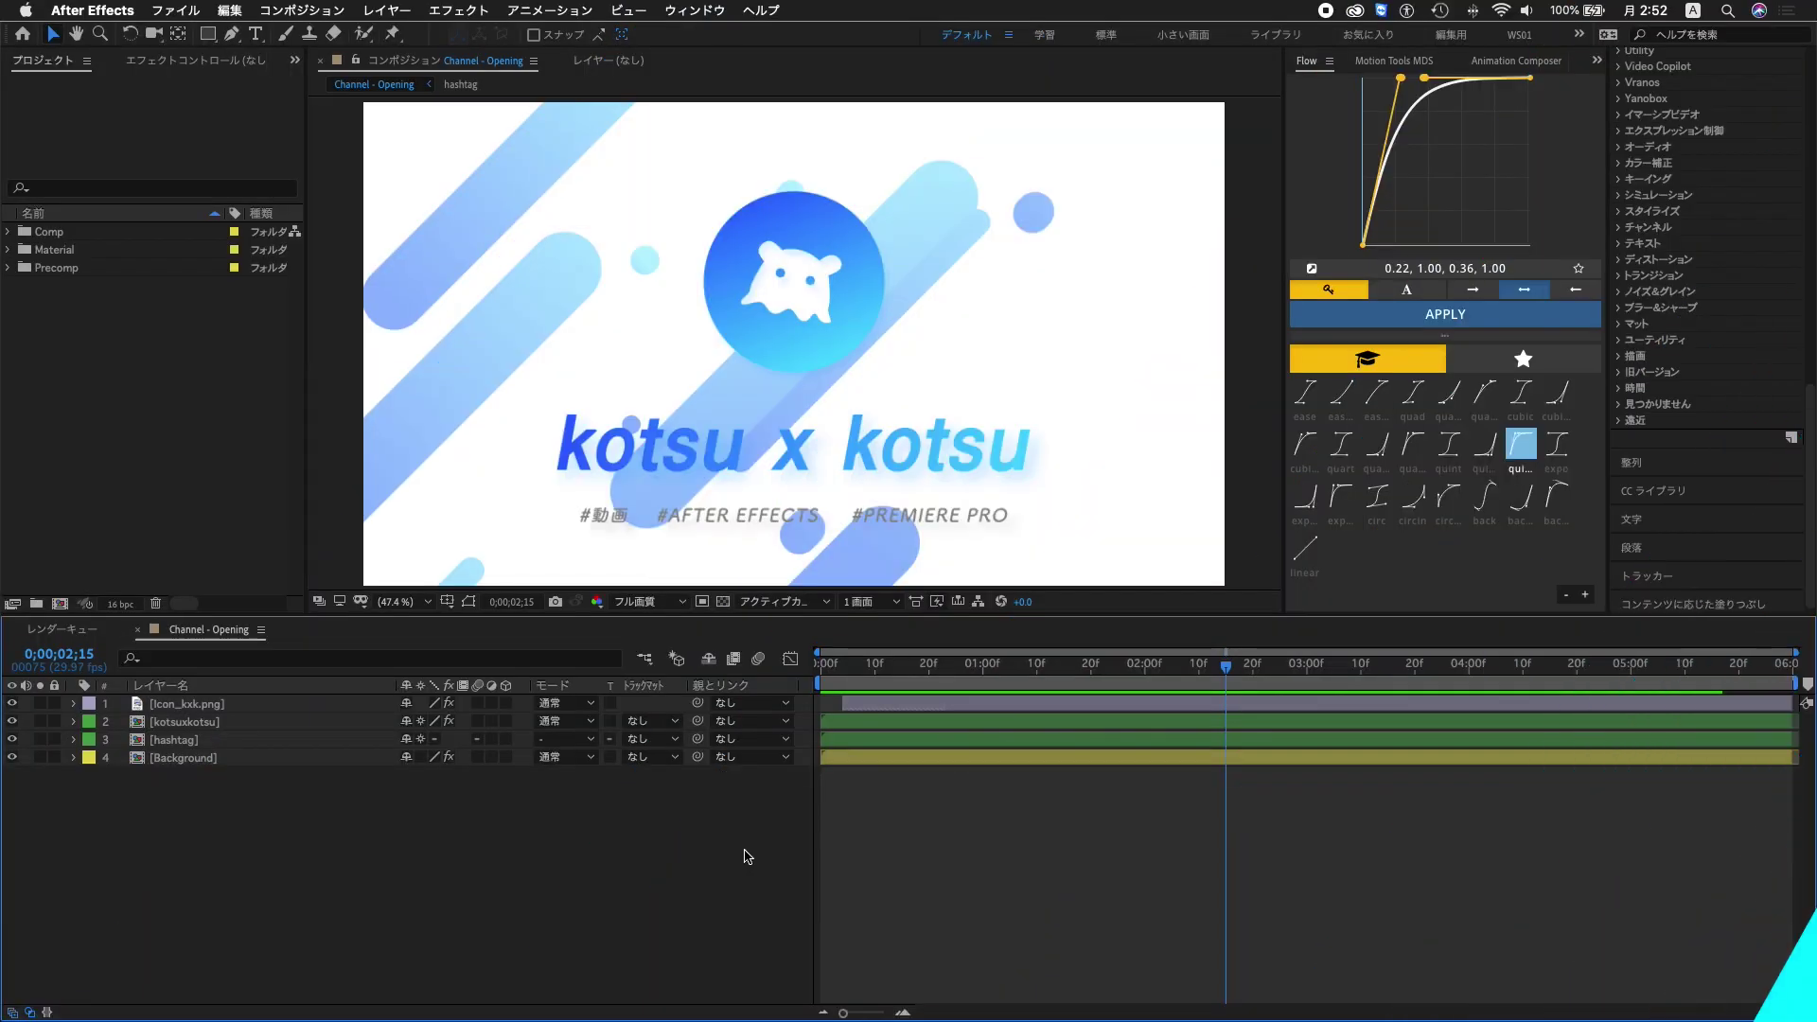
Play the Channel - Opening composition from the start of the timeline
click(947, 667)
key(space)
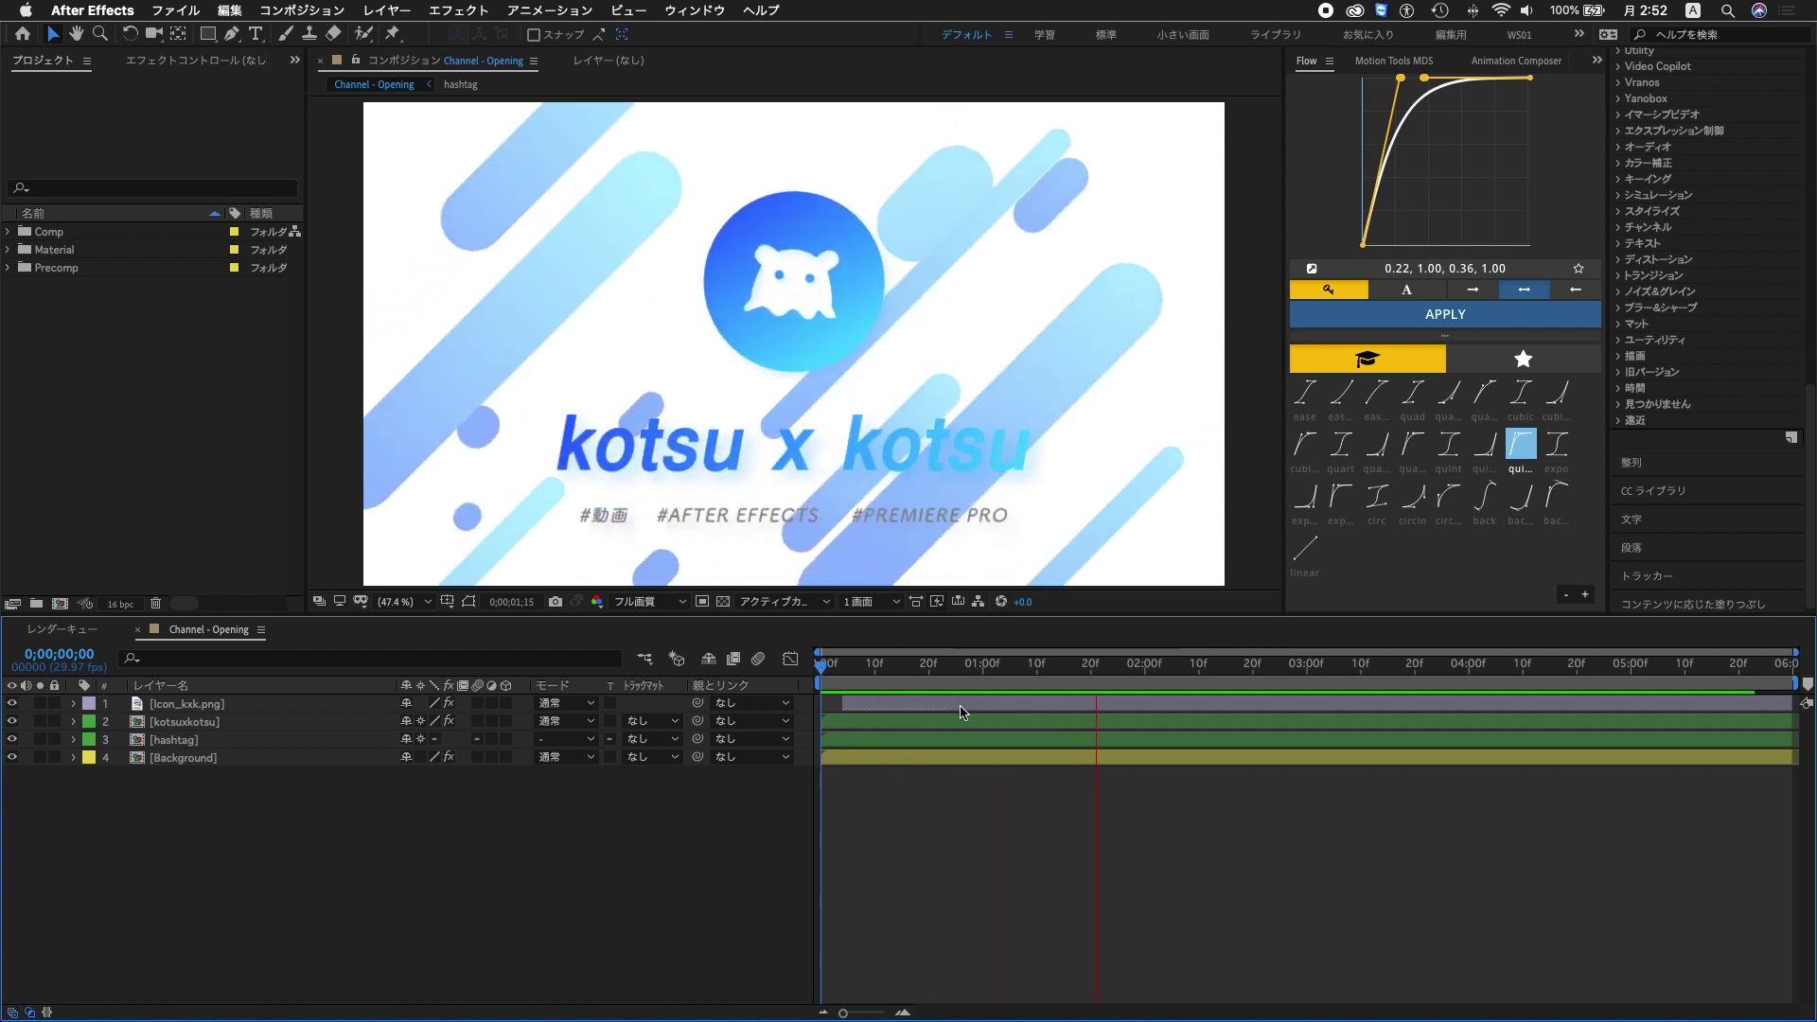
Stop the preview and add the Channel - Opening composition to both the render queue and the Media Encoder queue
key(space)
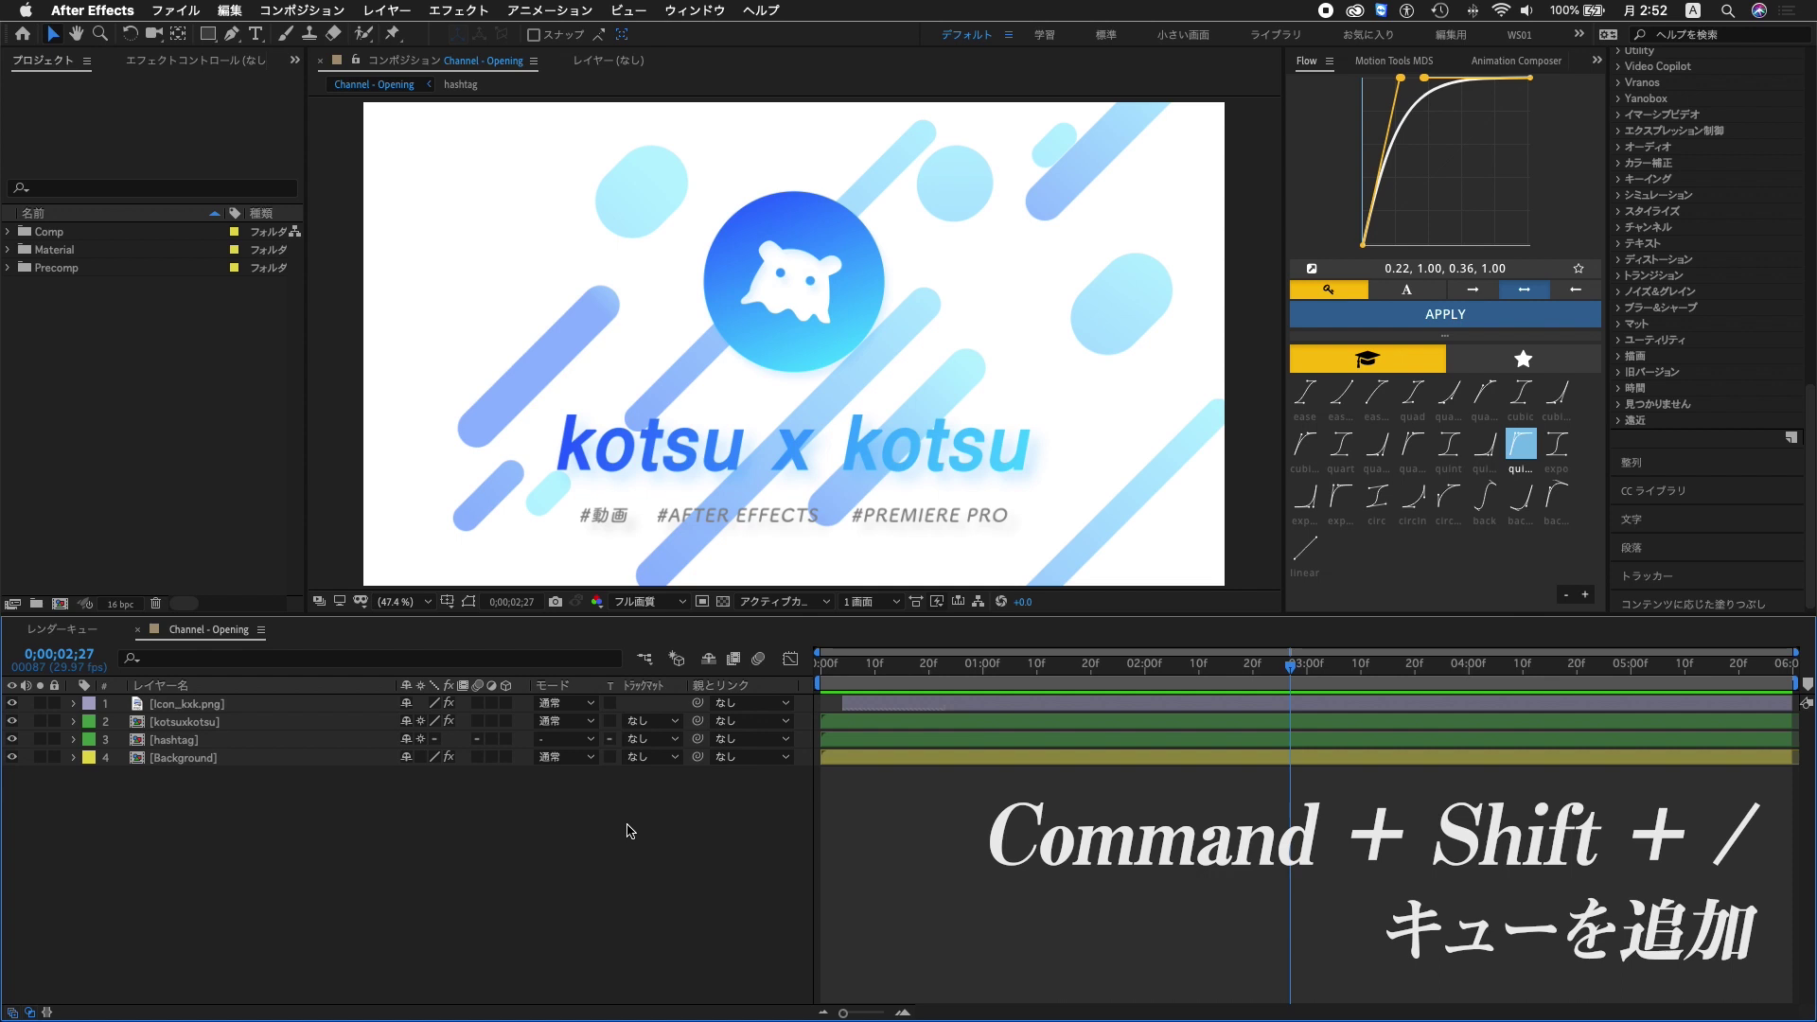
key(ctrl+shift+slash)
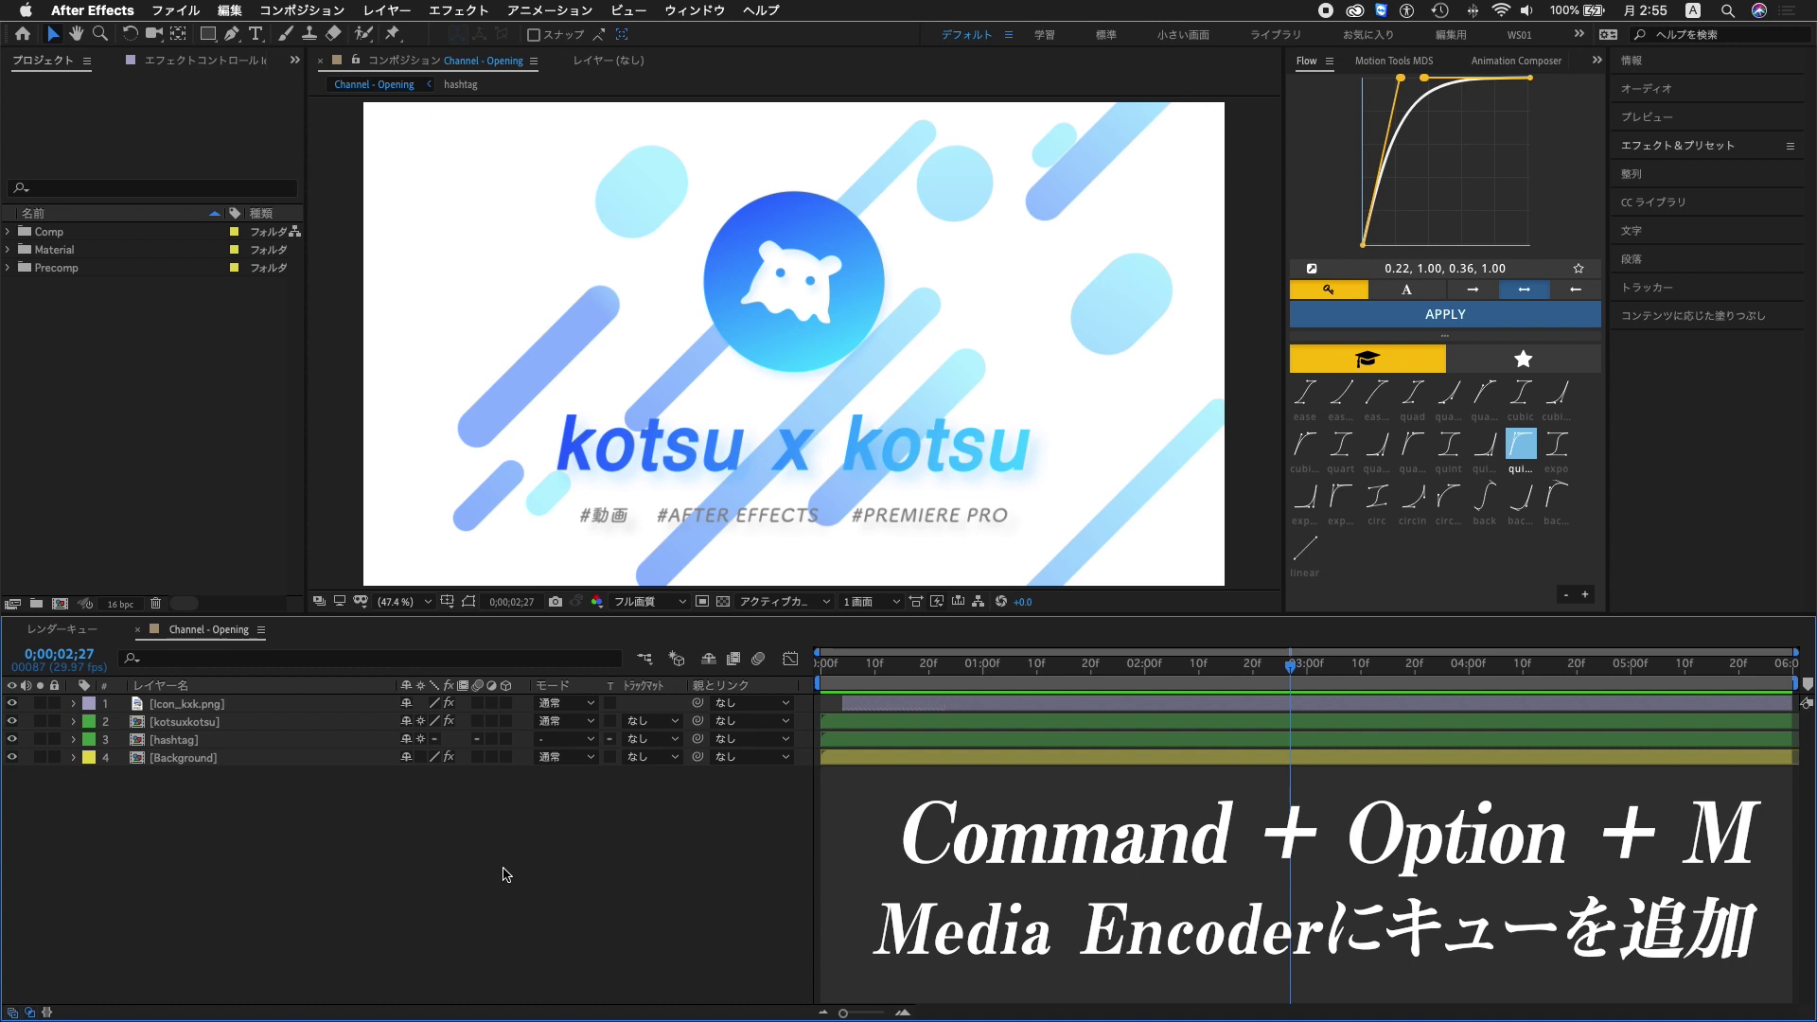
key(ctrl+alt+m)
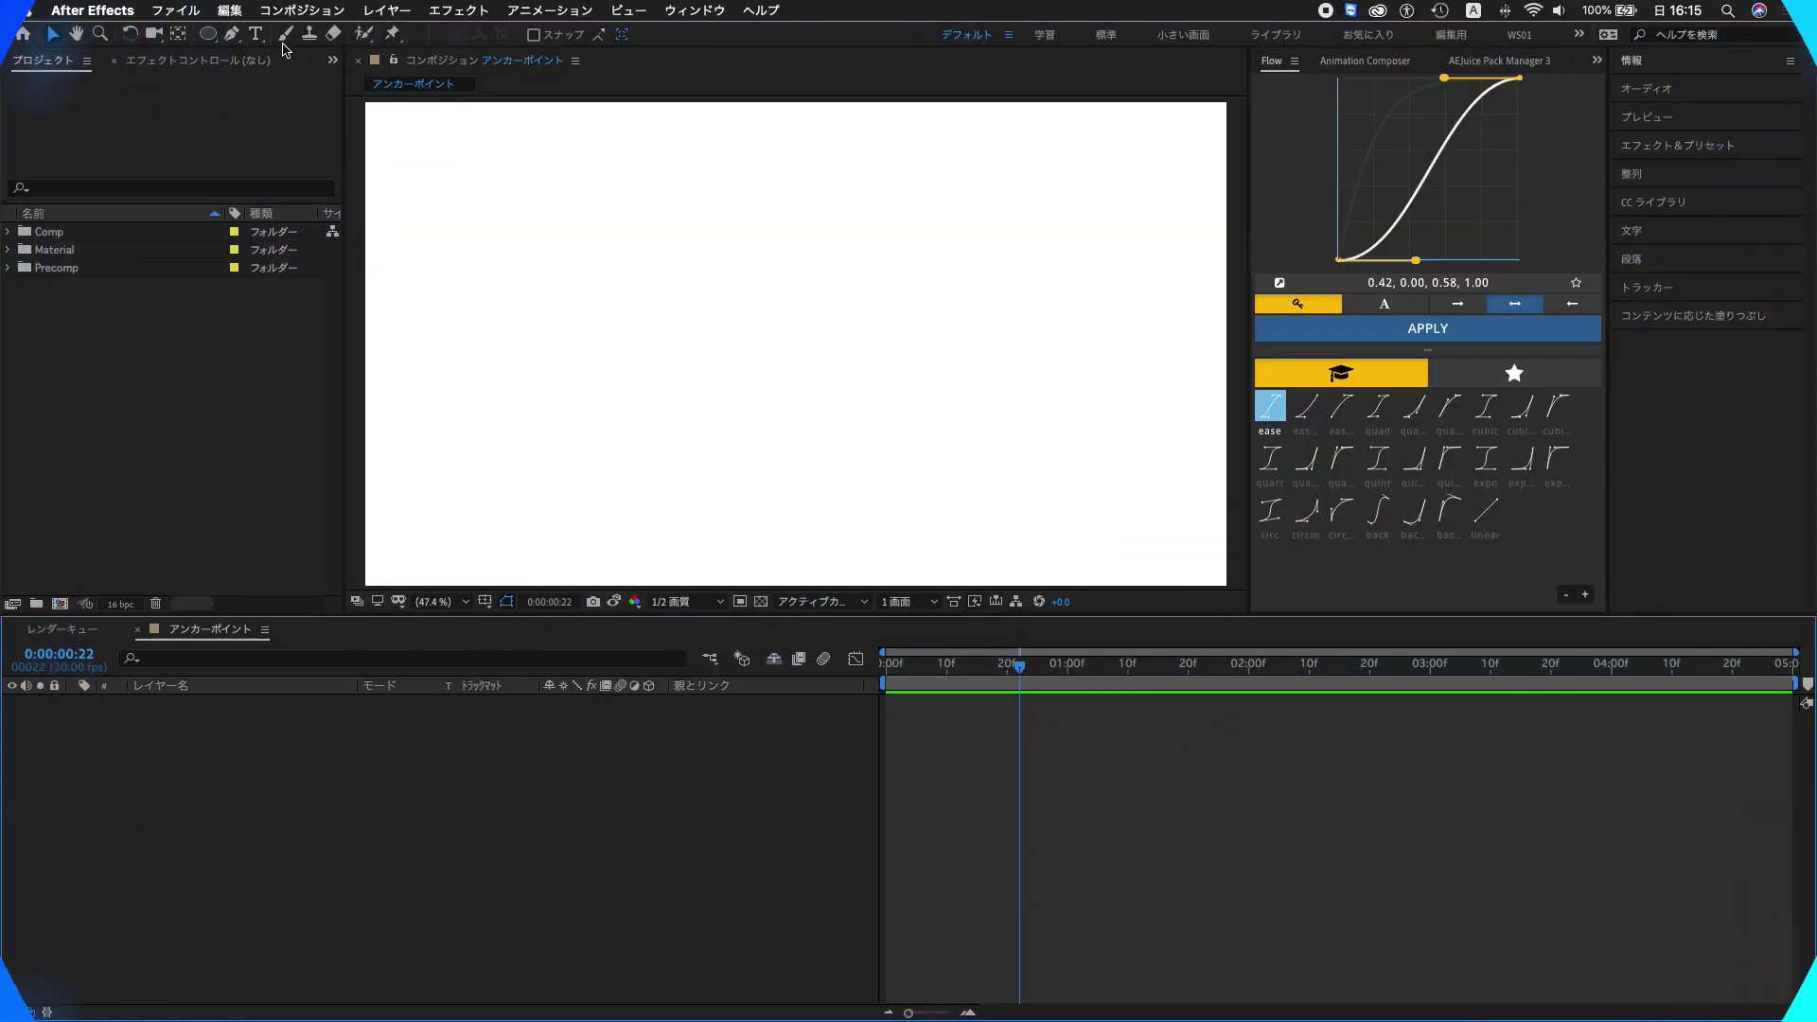
Draw a light blue circle shape, centre its anchor point and align the layer to the centre of the composition
click(208, 36)
drag(425, 251, 703, 469)
key(super+alt+Home)
key(super+Home)
key(v)
click(265, 708)
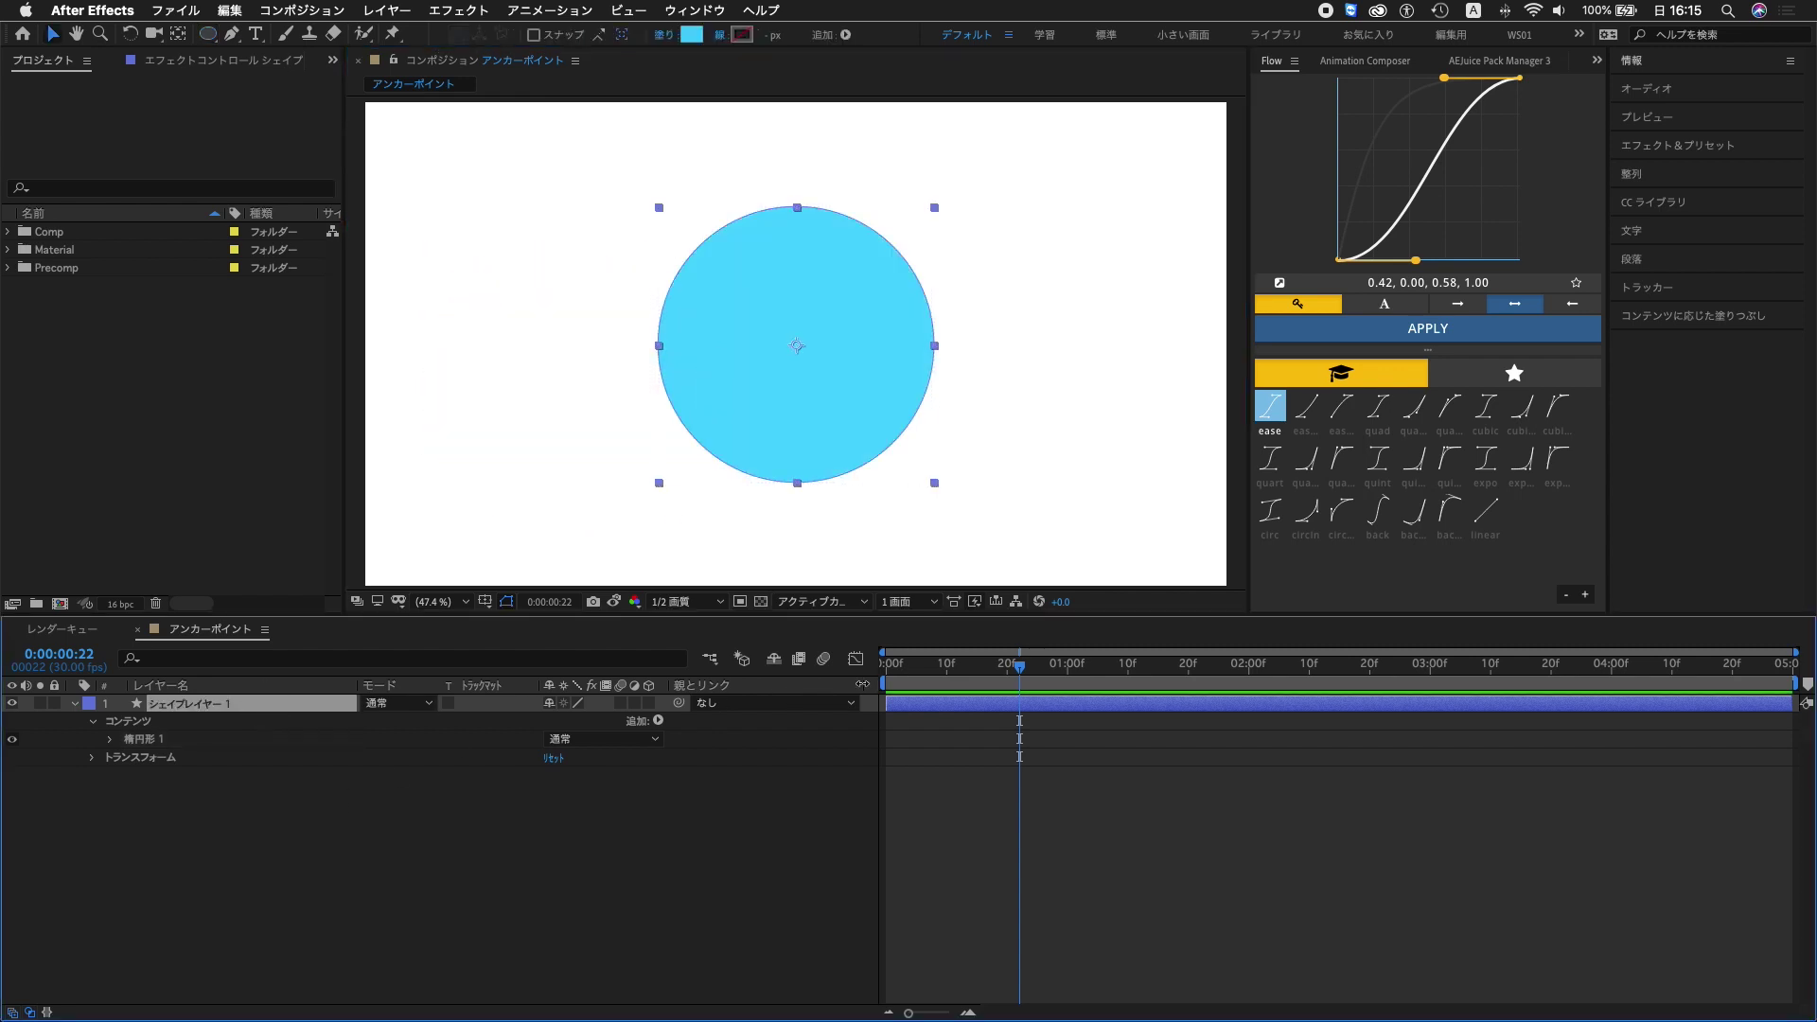
Add a Scale keyframe to the circle layer at 0:00:00:20 and set its Scale to 0% at the start of the timeline
click(1006, 662)
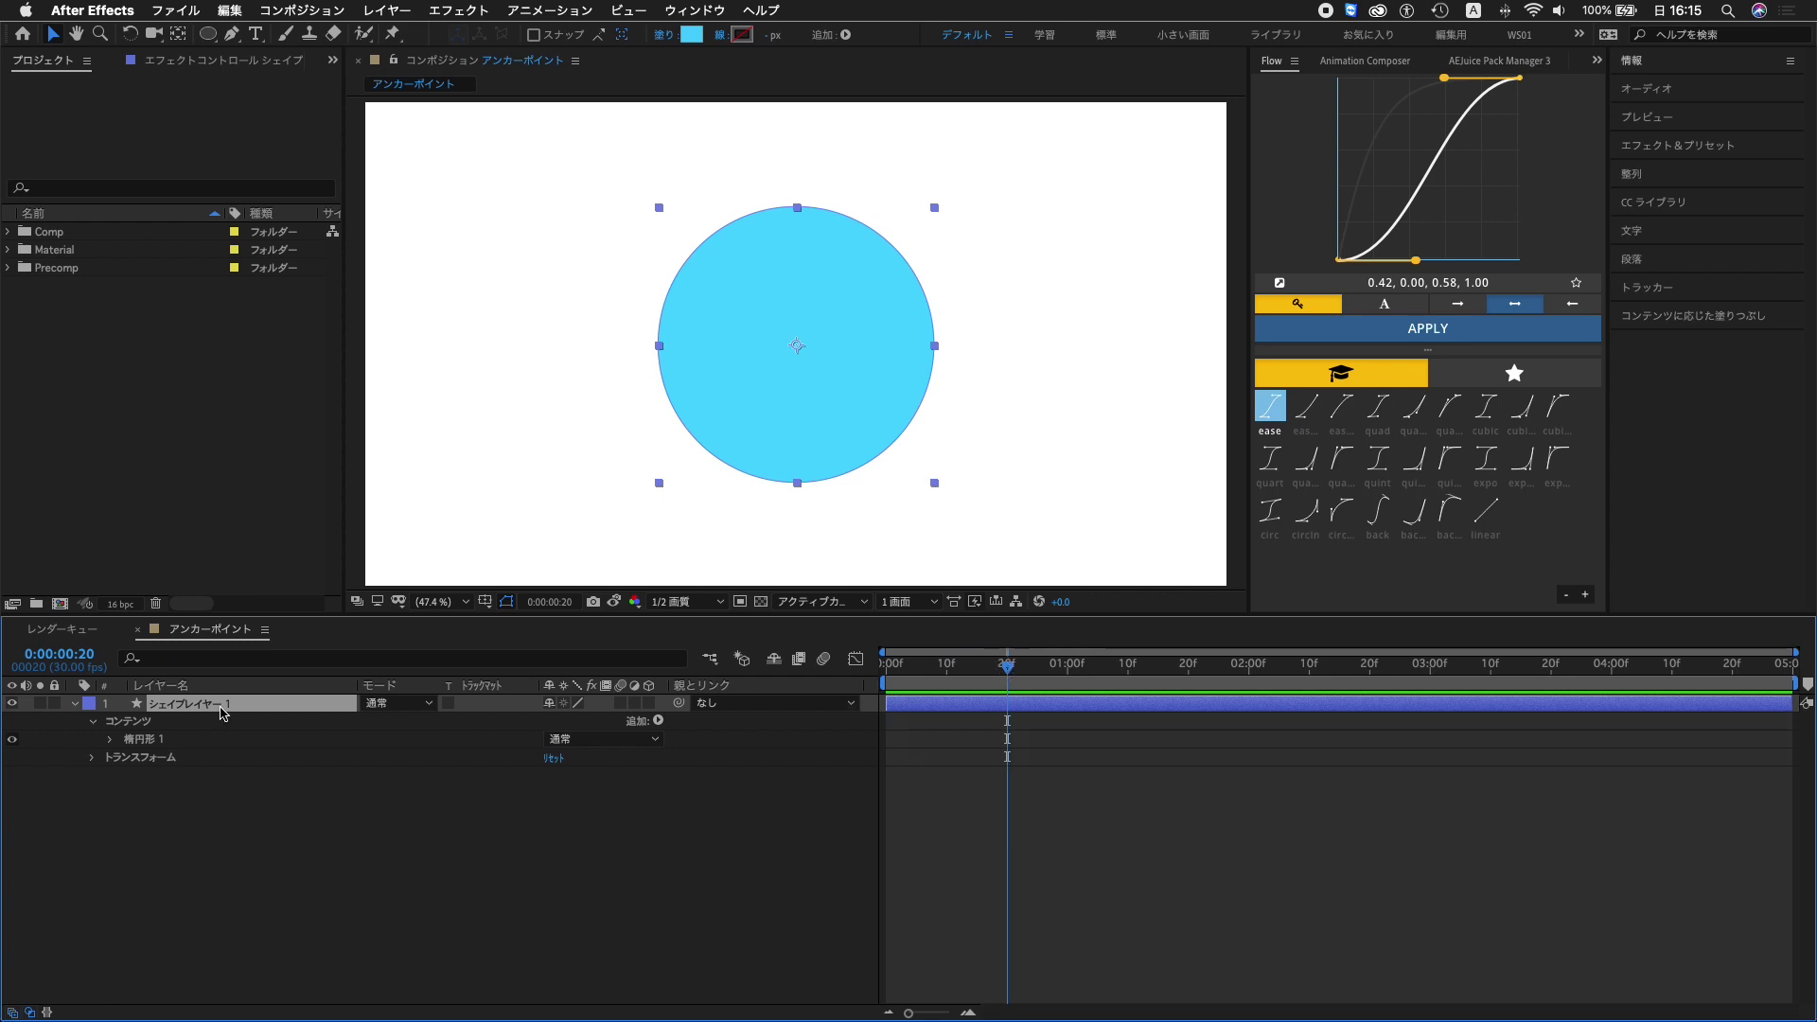
key(alt+shift+s)
key(Home)
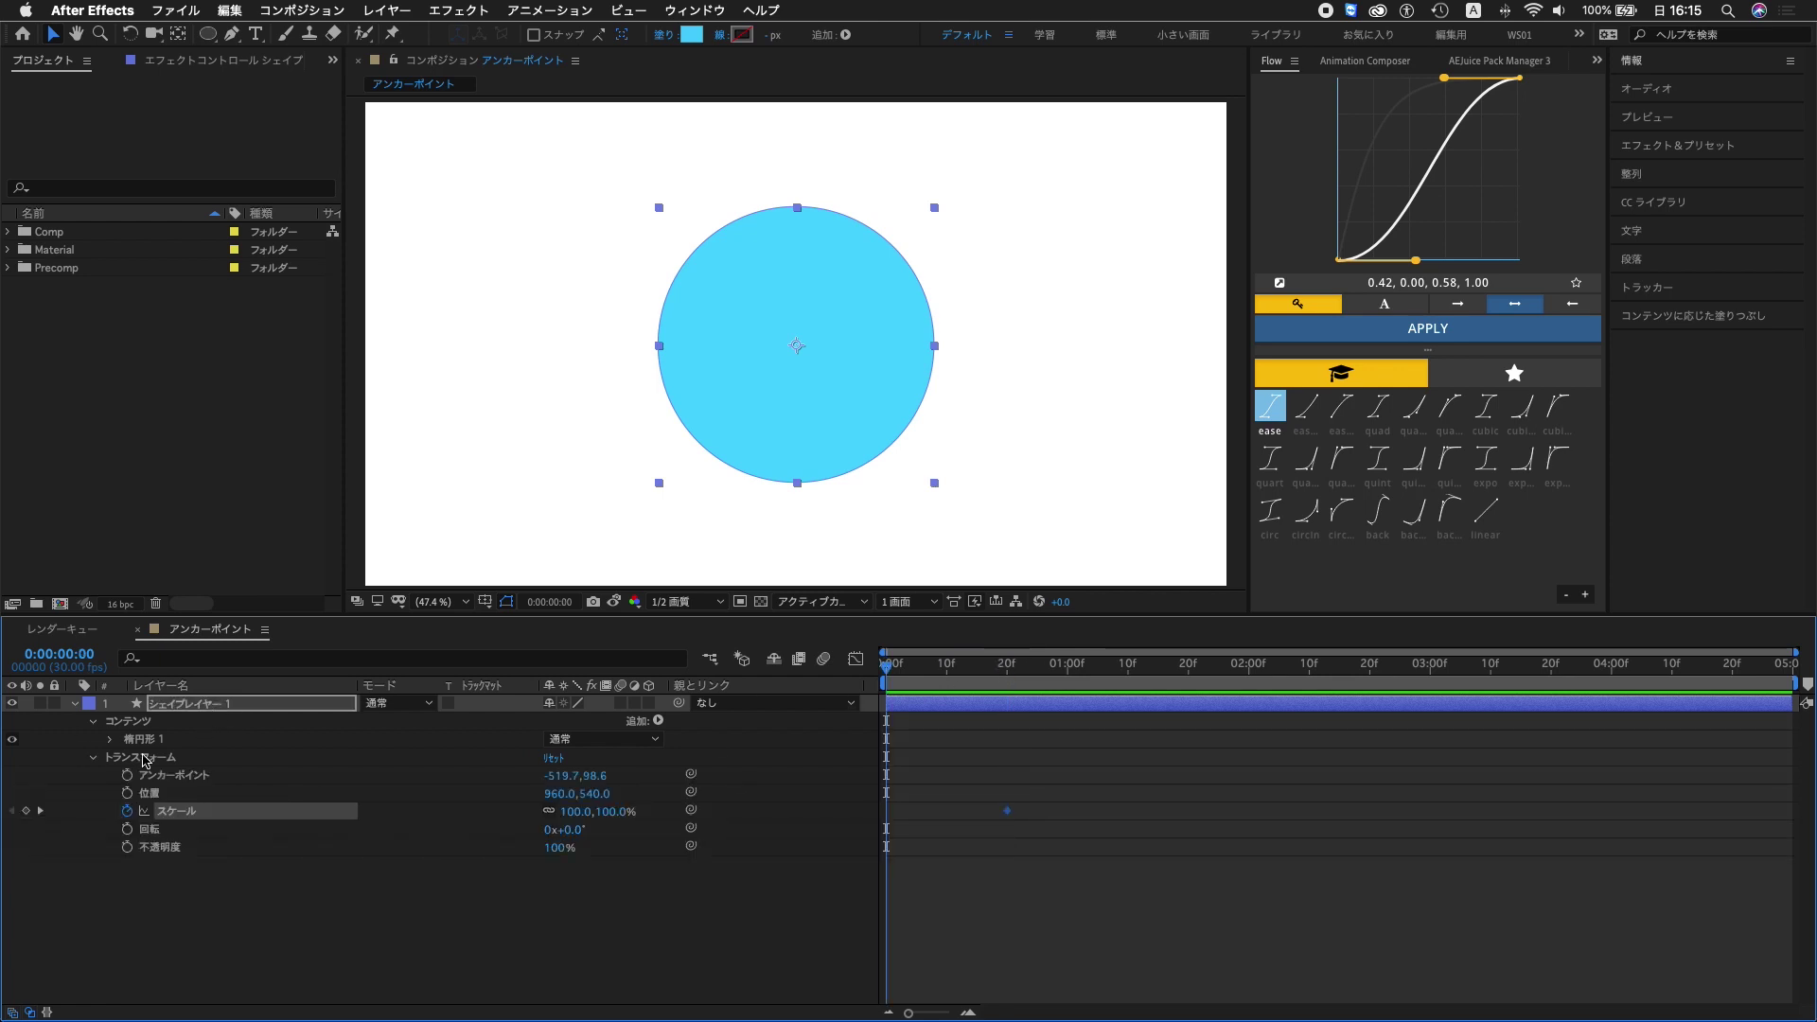
click(577, 811)
text(0)
key(Return)
Apply the Flow quintOut easing curve (0.22, 1.00, 0.36, 1.00) to the circle's two Scale keyframes
drag(1037, 769, 735, 899)
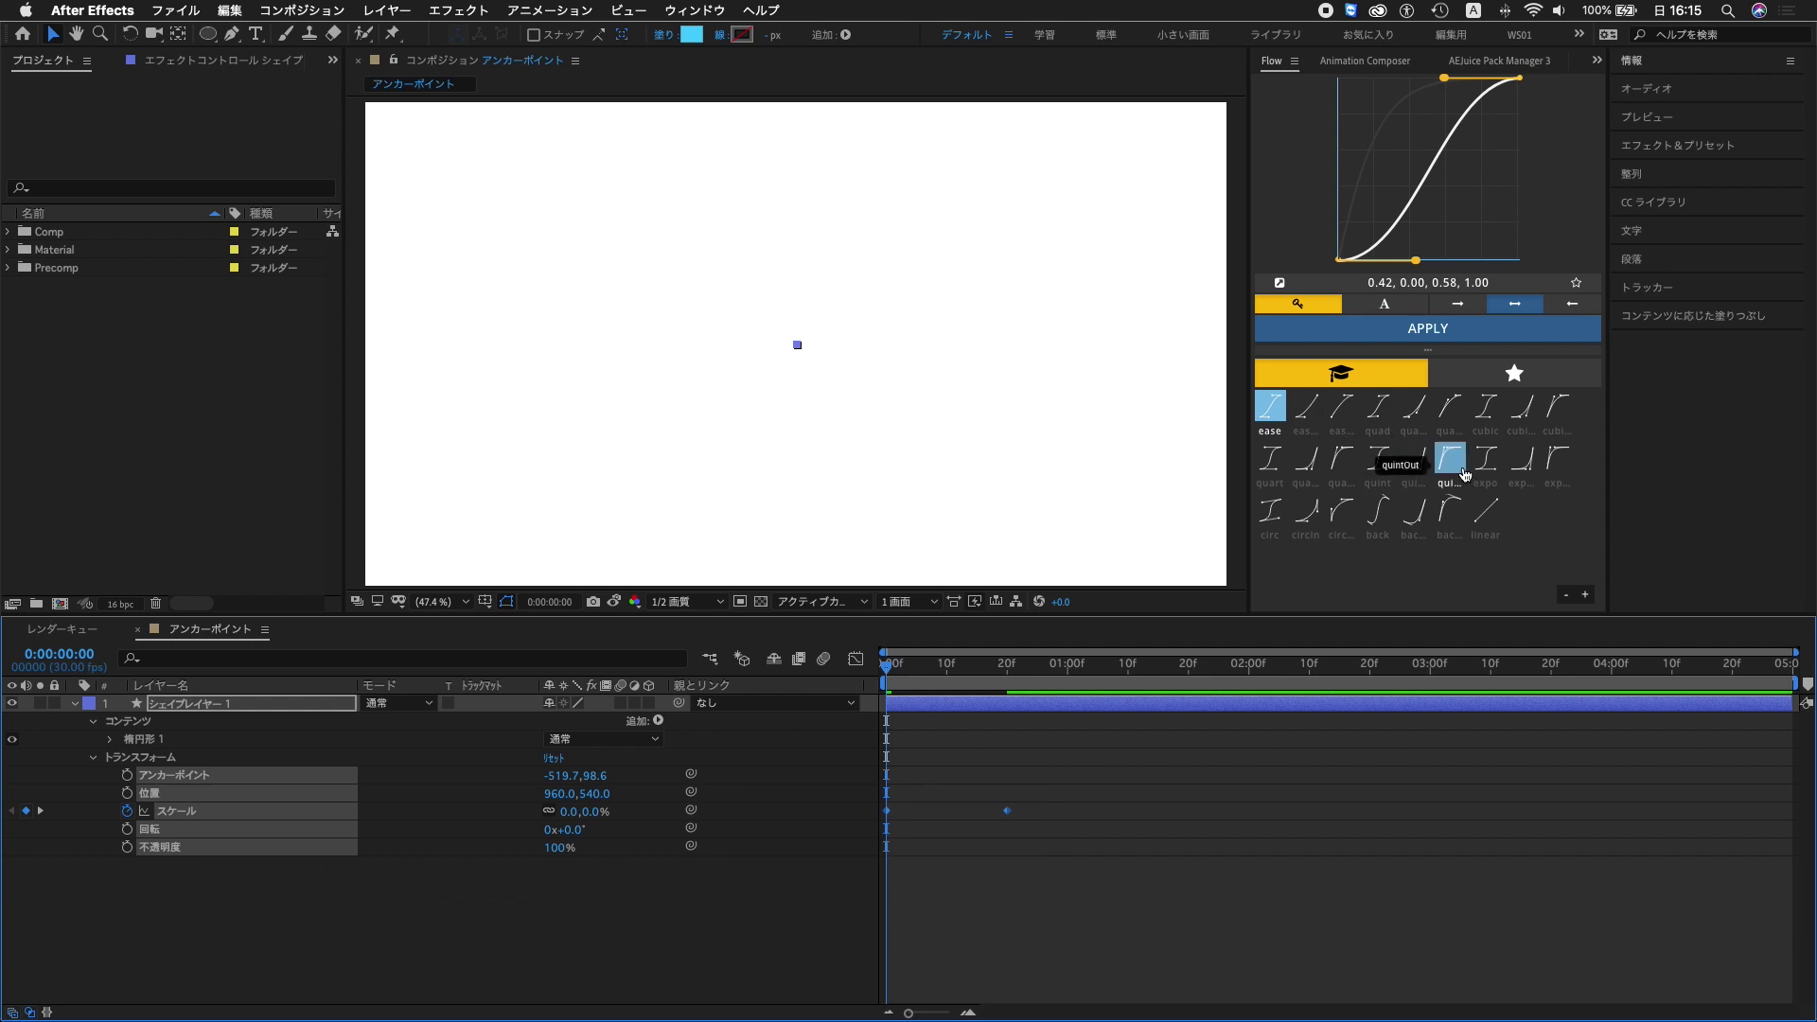
click(1448, 458)
click(1403, 333)
Preview the circle's Scale animation from the start, then collapse the layer's properties and replay it
drag(1034, 664, 766, 690)
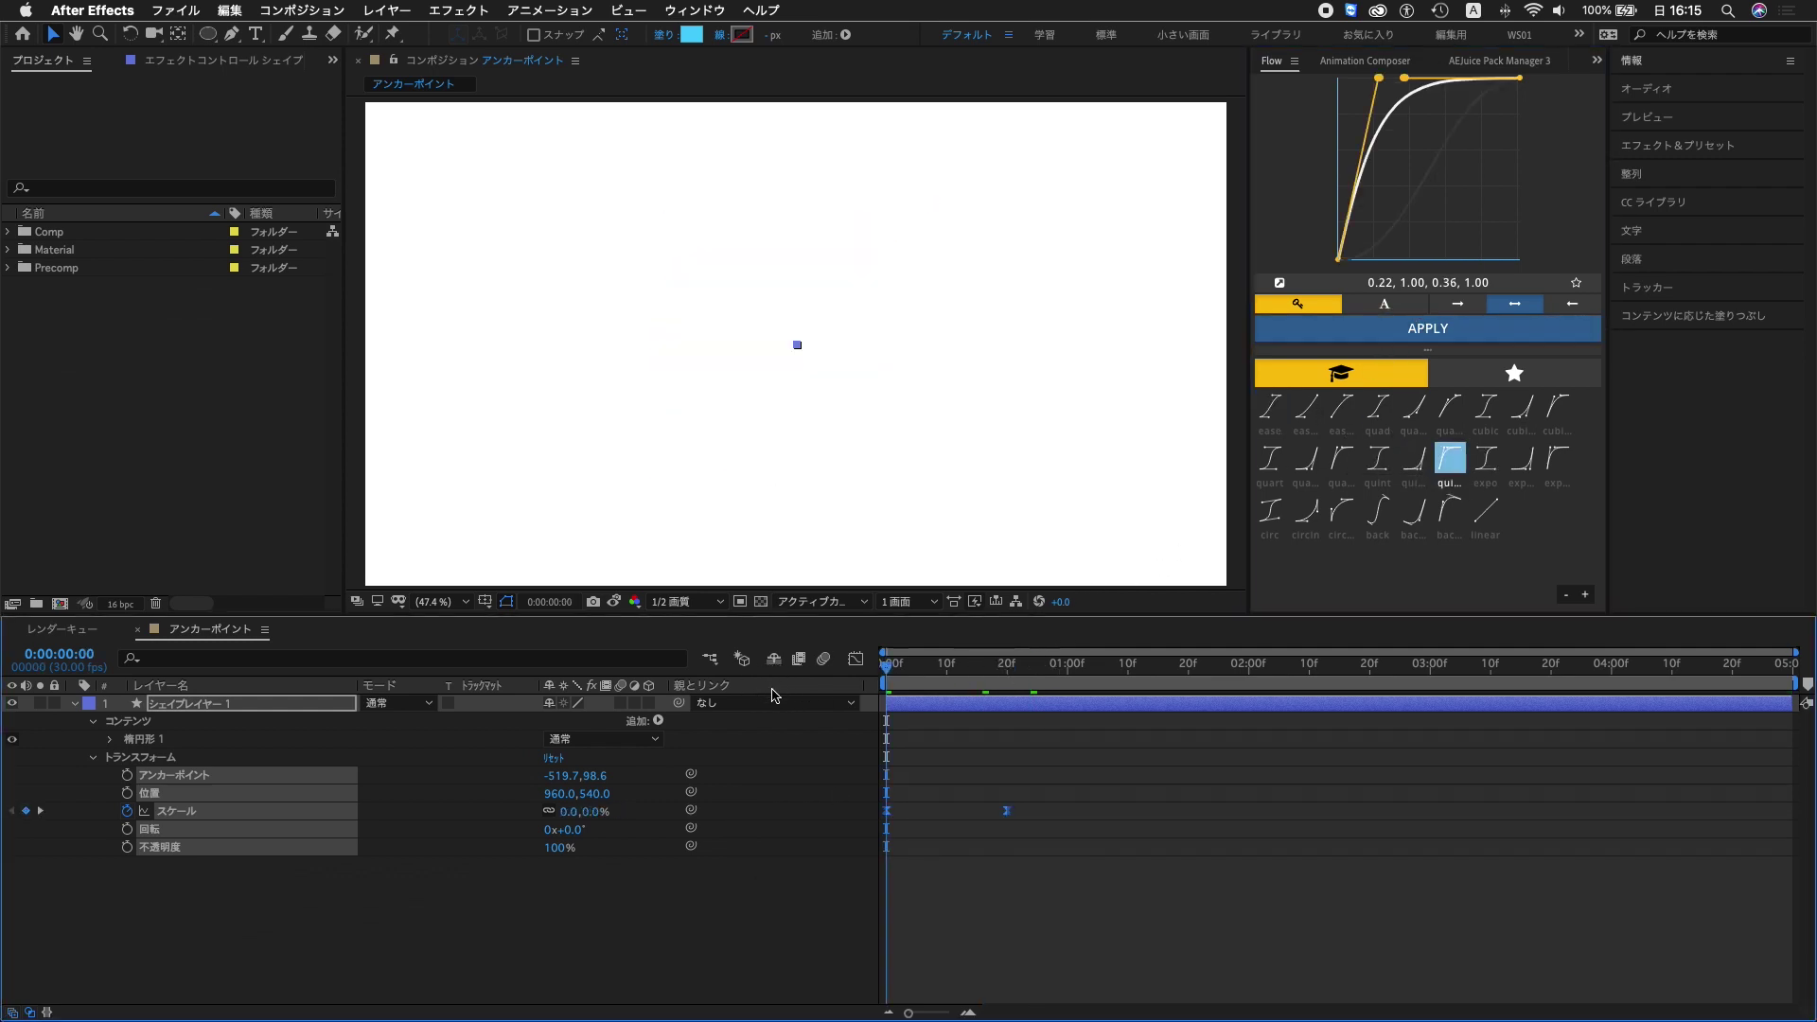
key(space)
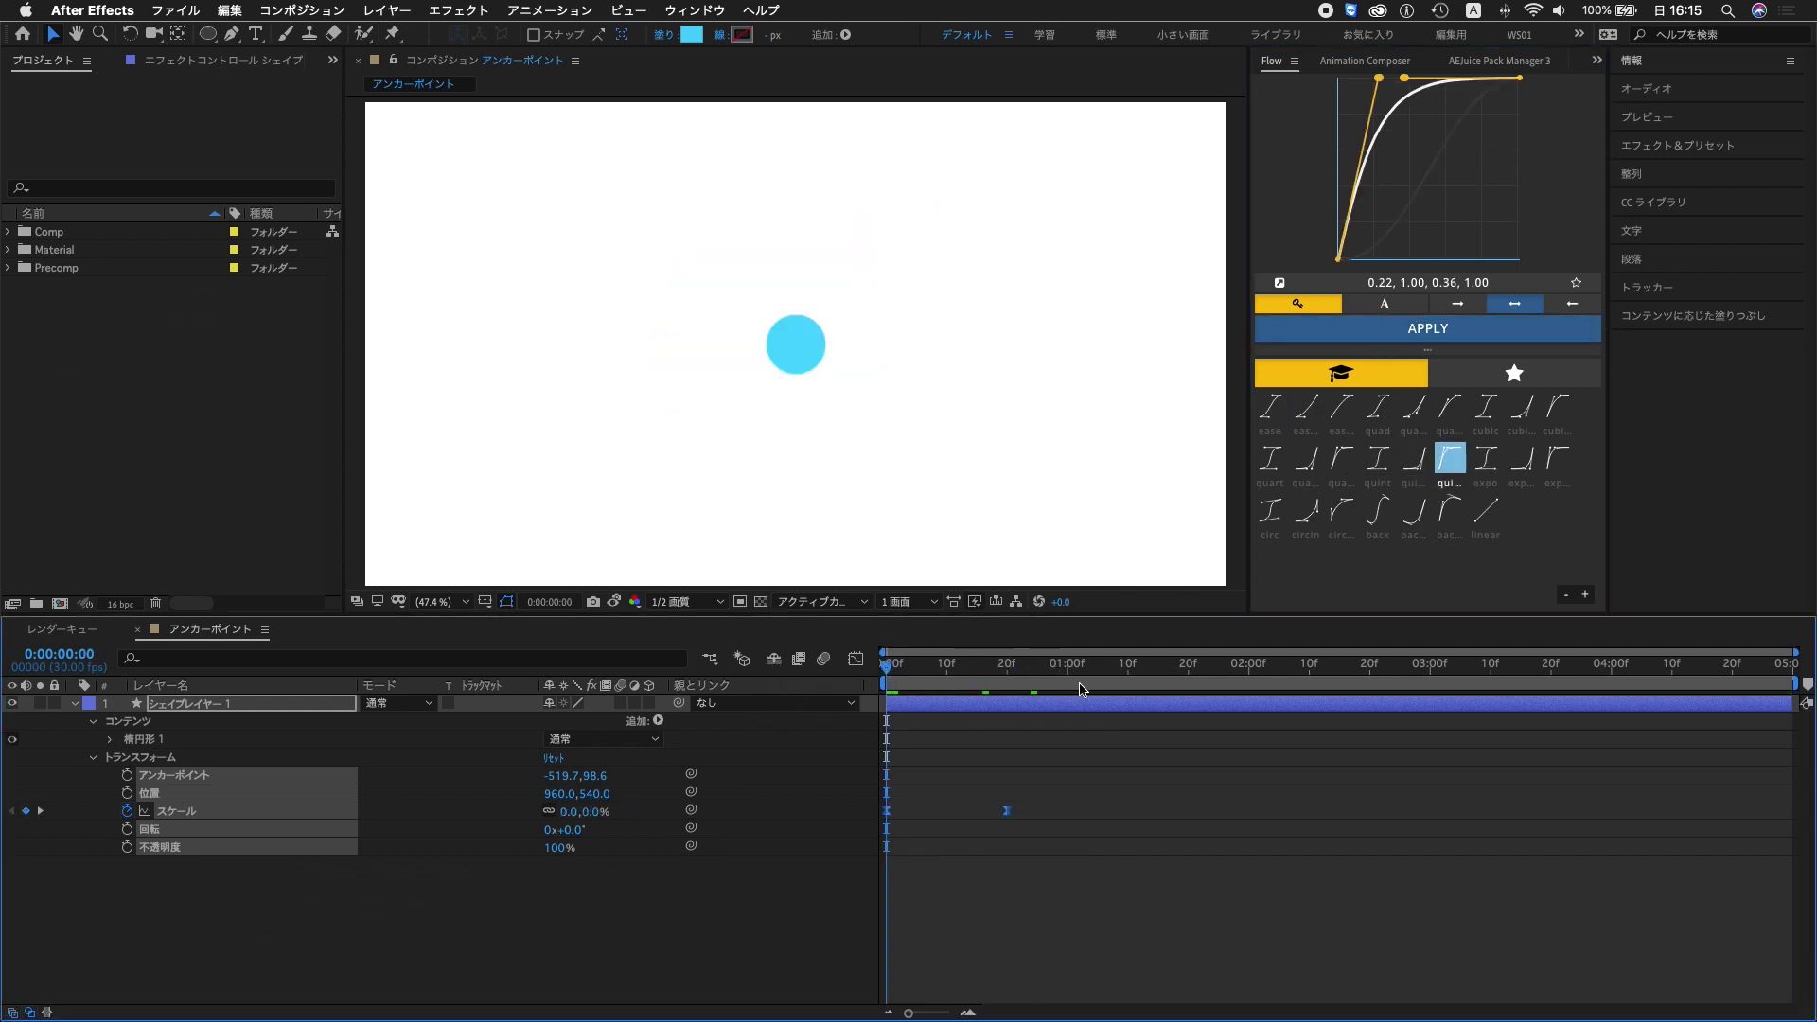
key(space)
click(75, 704)
click(925, 742)
drag(953, 664, 859, 712)
key(space)
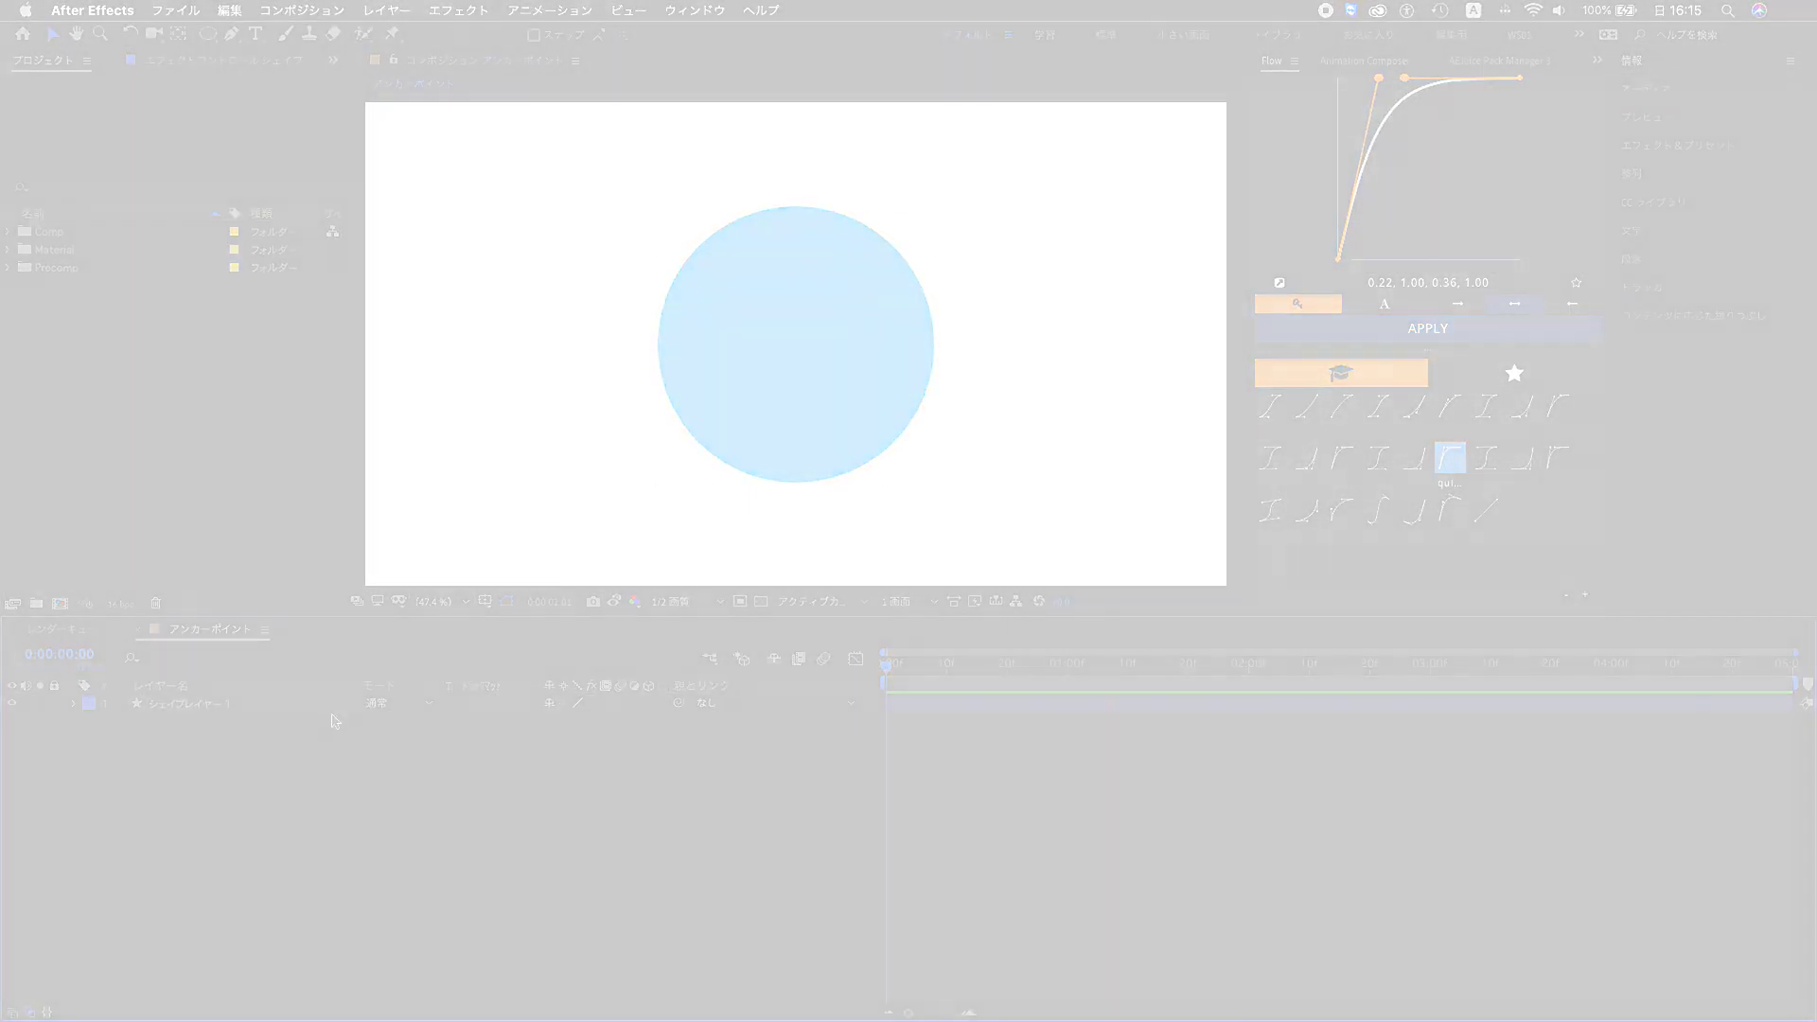